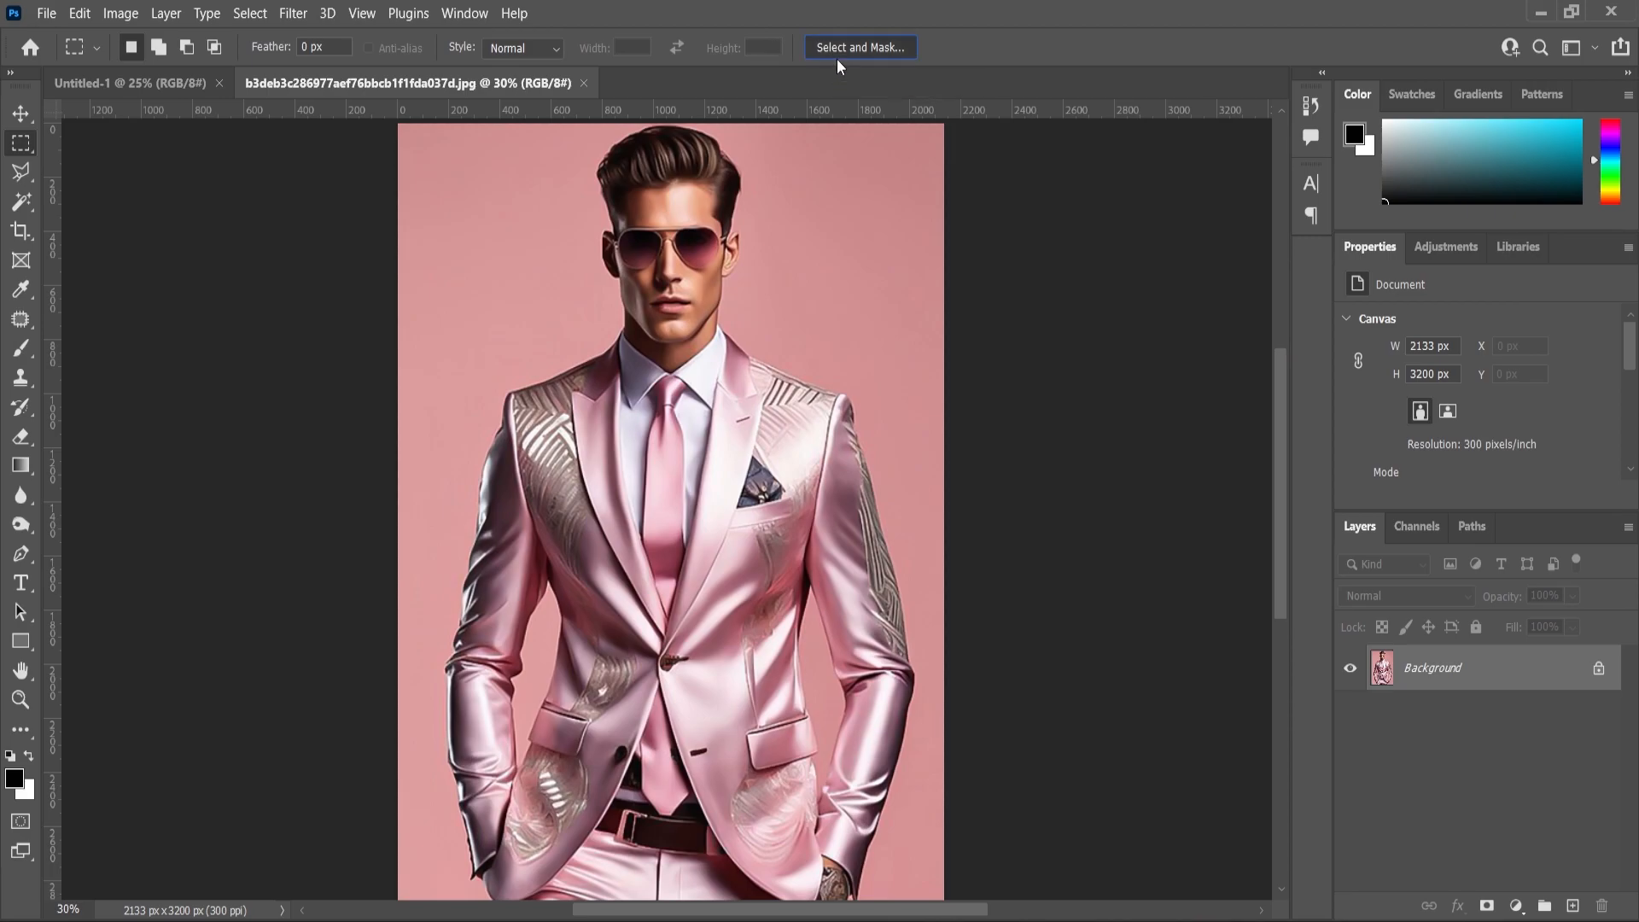
Isolate the man with Select and Mask's Select Subject as a masked layer, and move the cutout into the Untitled-1 document.
{"action": "left_click", "coordinate": [837, 58]}
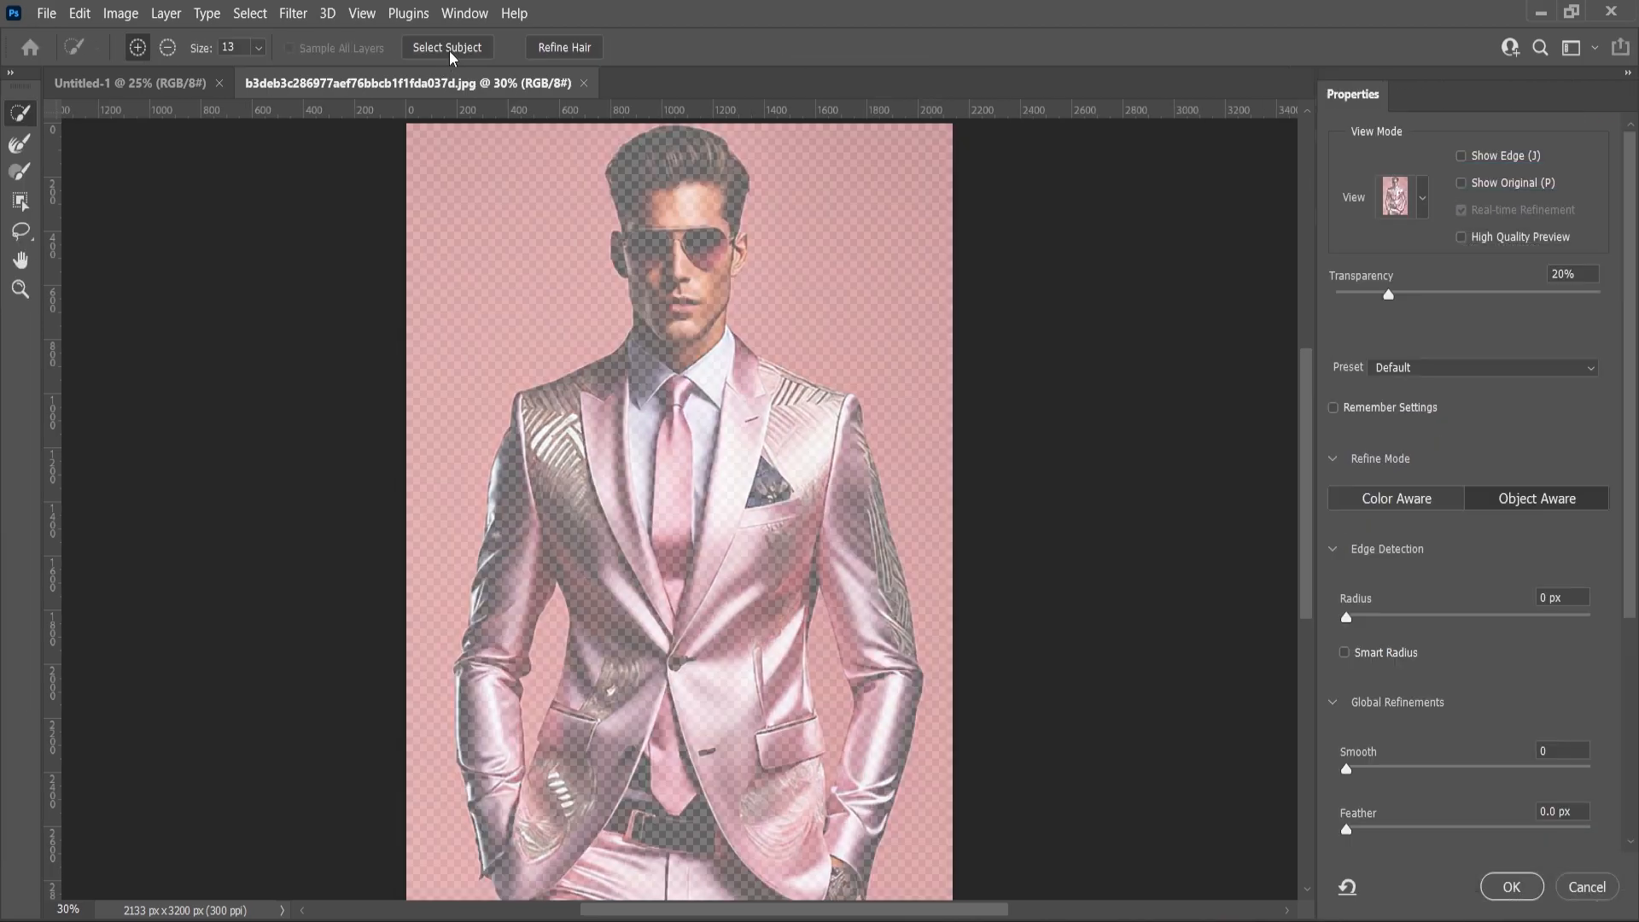
{"action": "left_click", "coordinate": [450, 49]}
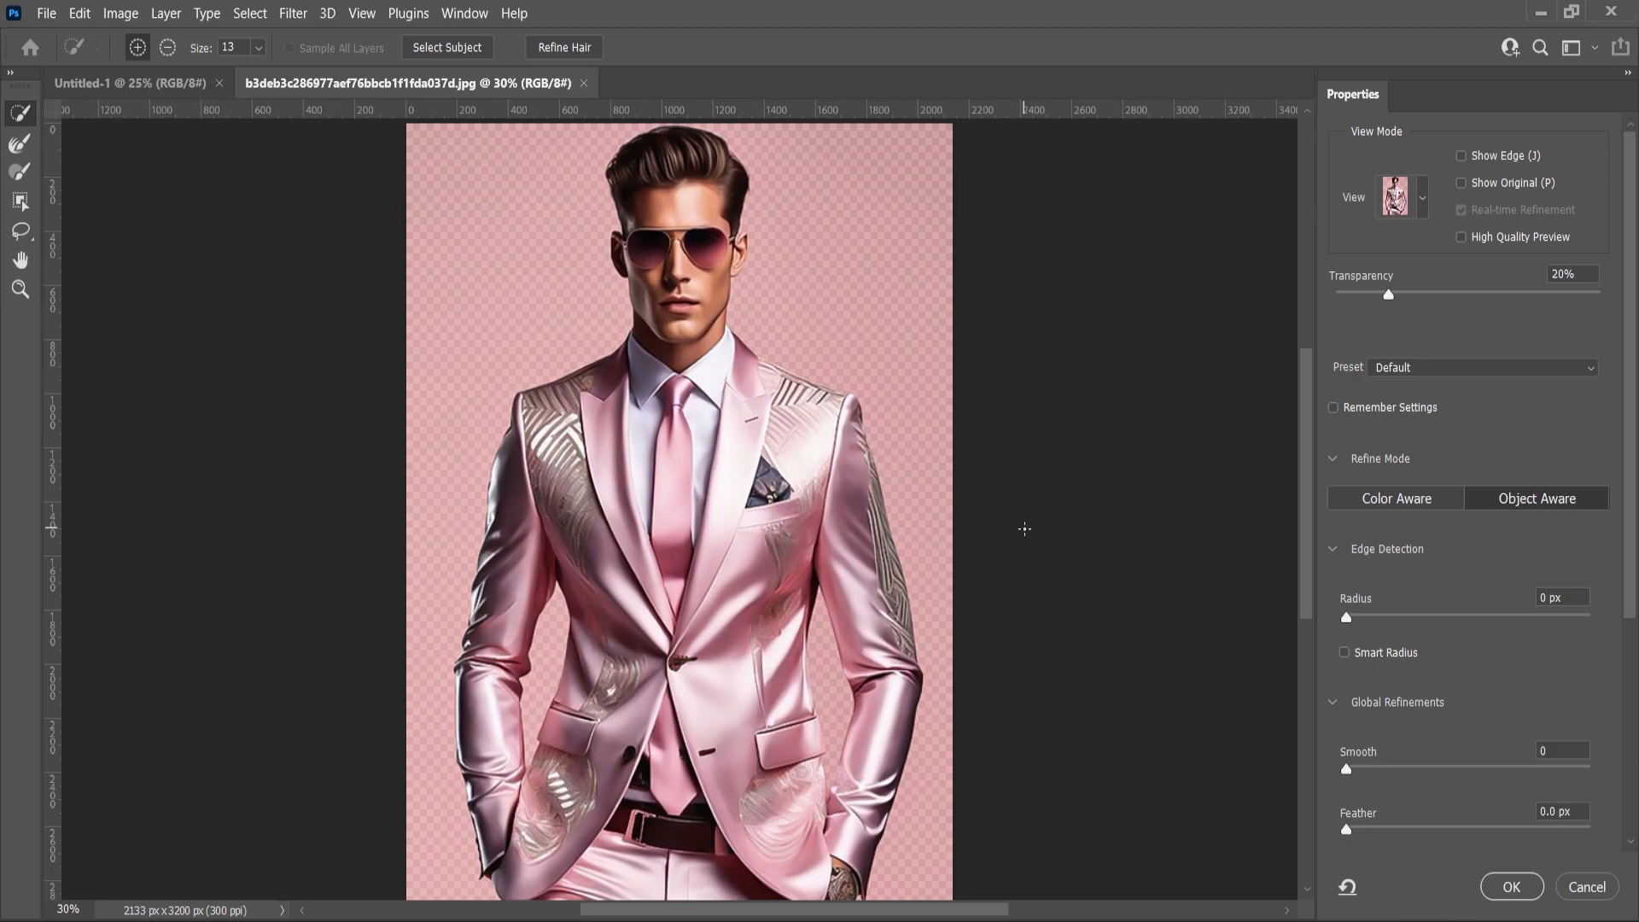
{"action": "left_click", "coordinate": [1513, 890]}
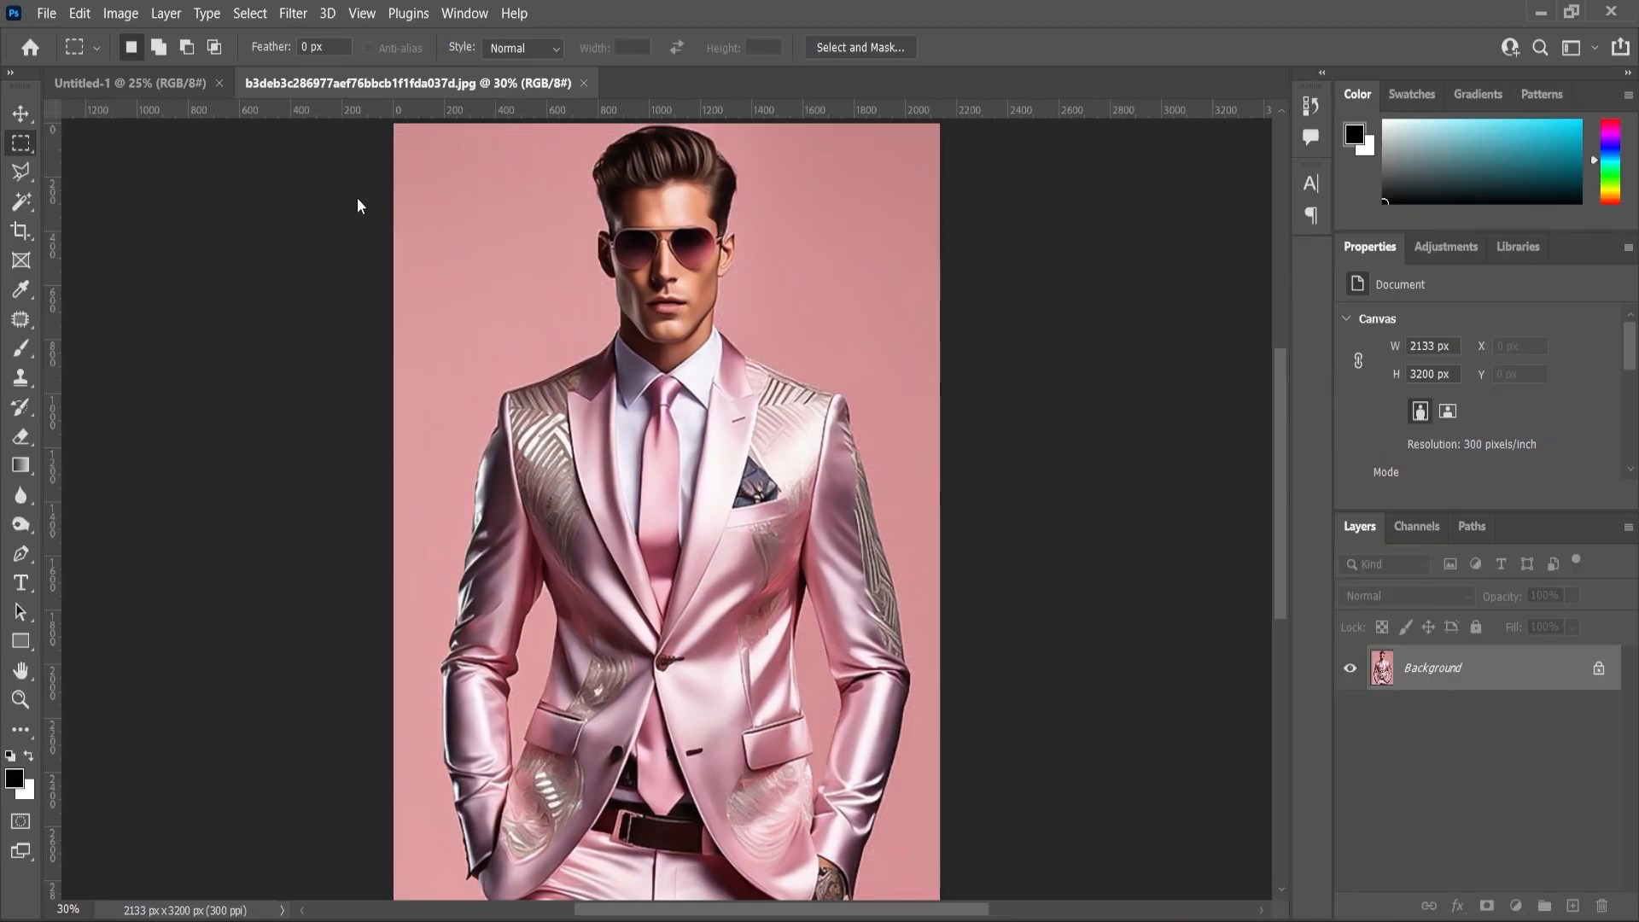
{"action": "left_click", "coordinate": [21, 113]}
{"action": "left_click_drag", "start_coordinate": [512, 238], "coordinate": [654, 519]}
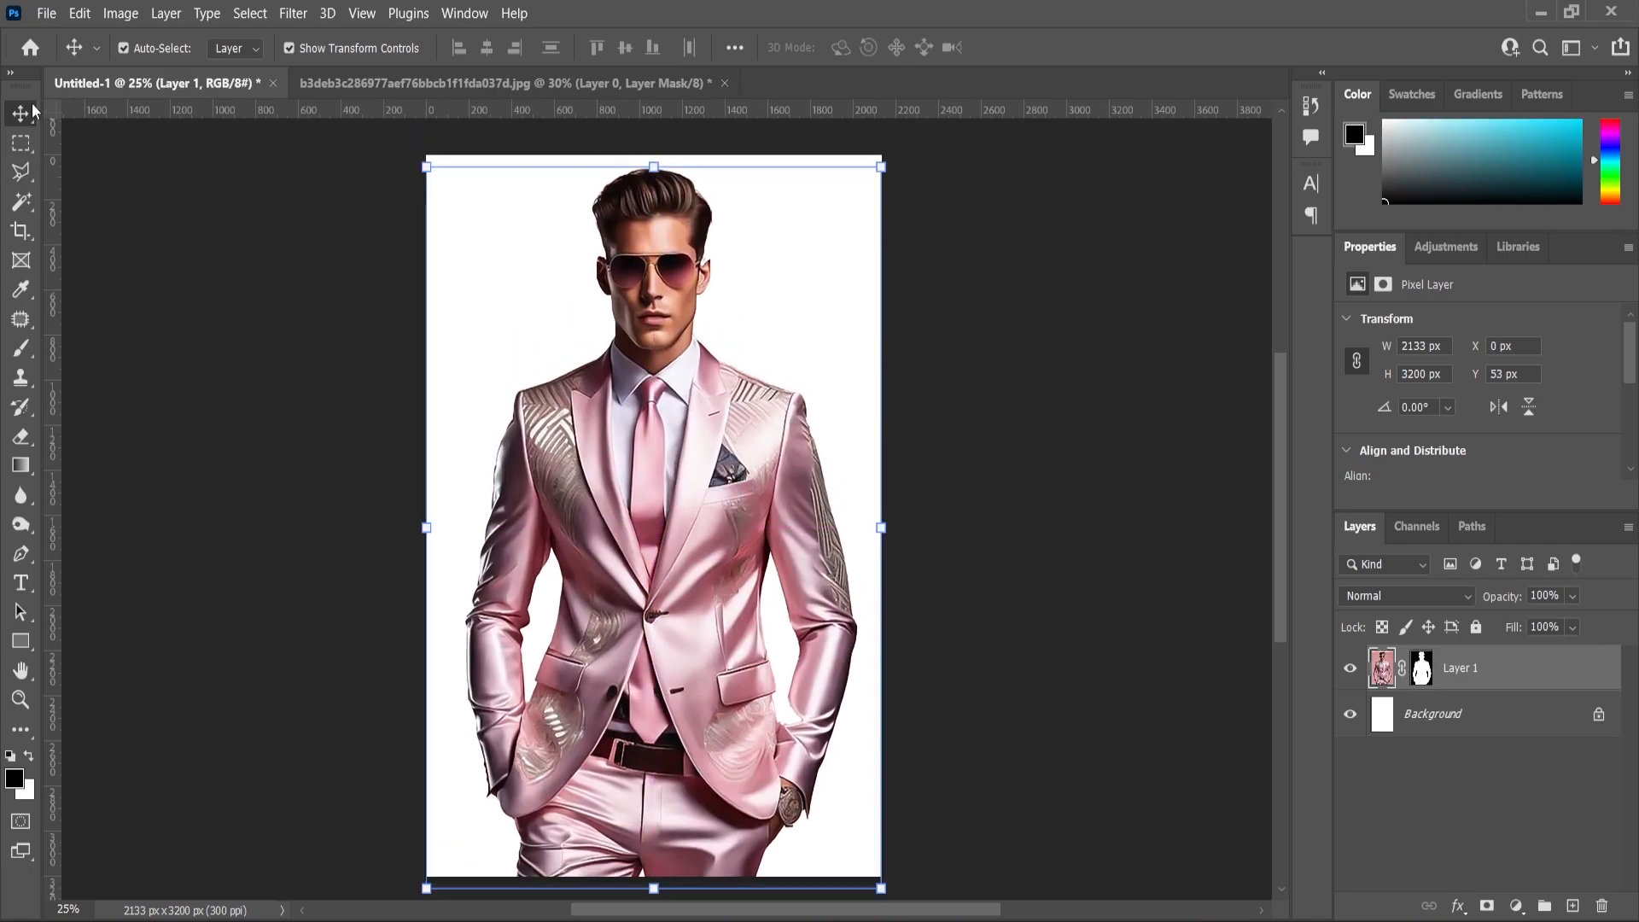
Increase the man's contrast slightly with a Levels adjustment, bringing the shadow and highlight input levels a little inward.
{"action": "left_click", "coordinate": [120, 13]}
{"action": "mouse_move", "coordinate": [141, 67]}
{"action": "left_click", "coordinate": [408, 85]}
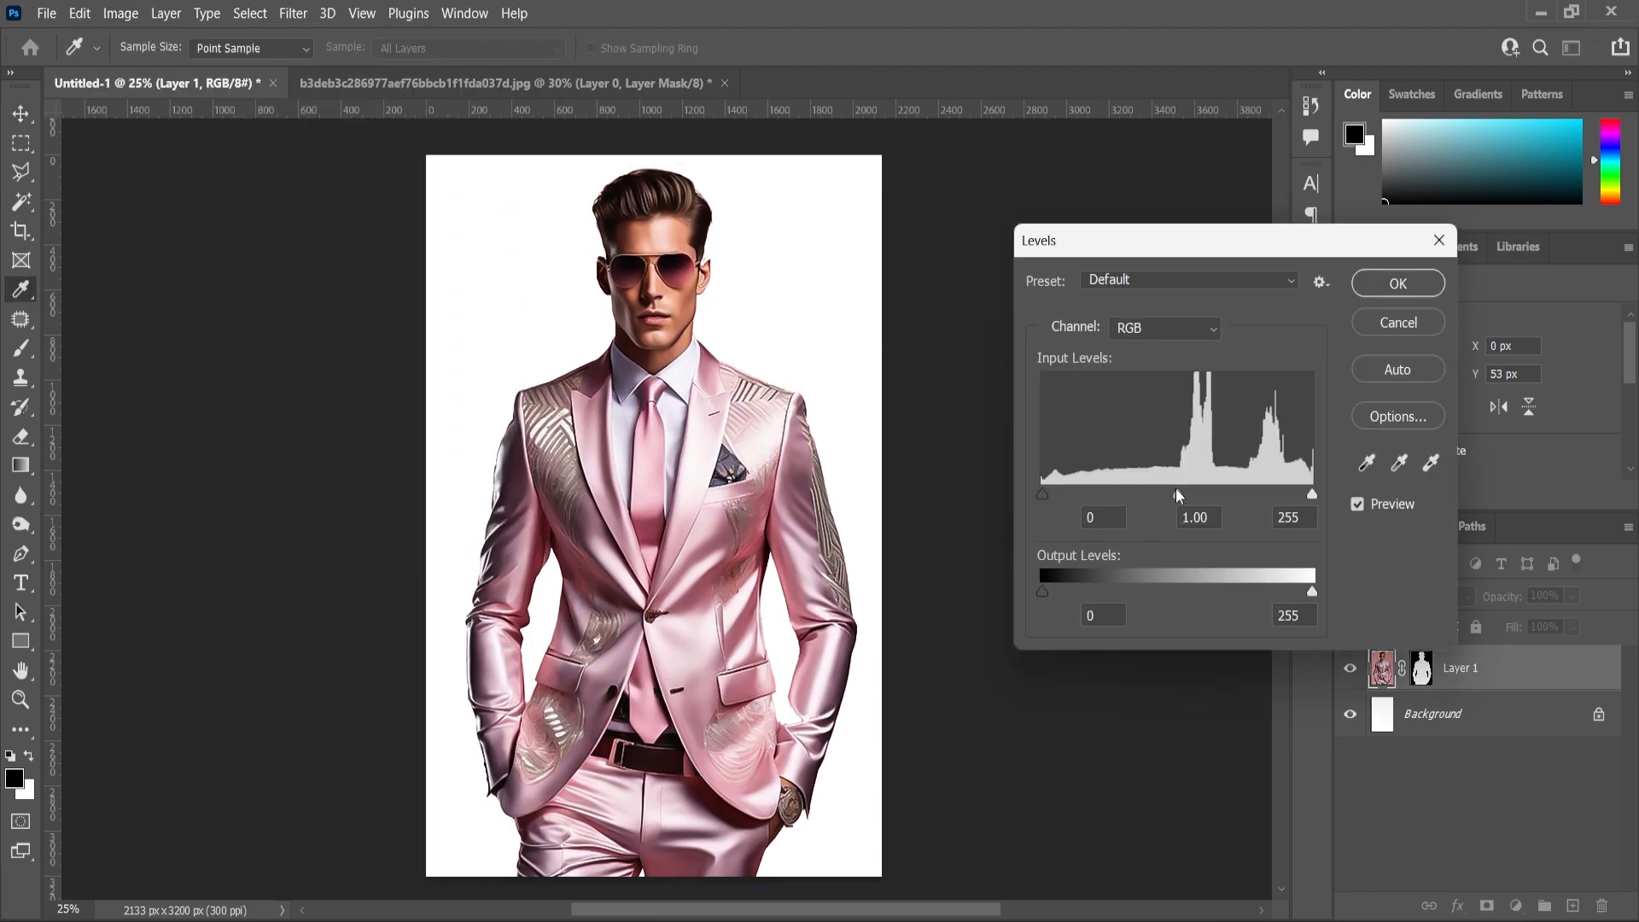
{"action": "left_click_drag", "start_coordinate": [1046, 495], "coordinate": [1052, 498]}
{"action": "left_click_drag", "start_coordinate": [1313, 495], "coordinate": [1310, 494]}
{"action": "left_click", "coordinate": [1378, 283]}
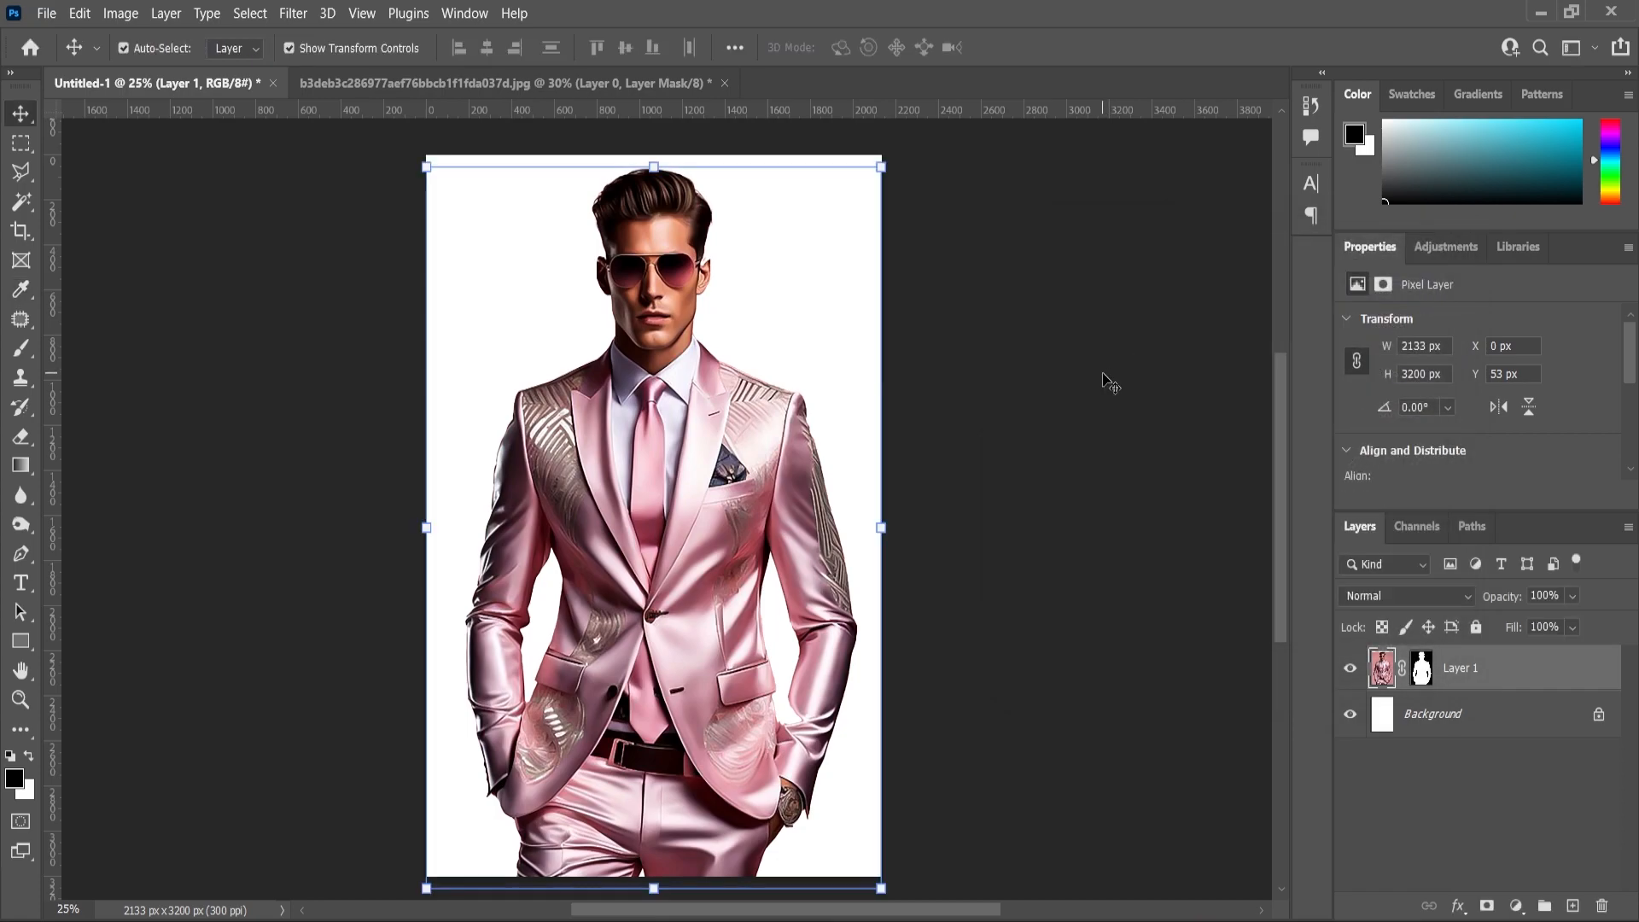
Place the wooden-floor-background image into the document.
{"action": "left_click", "coordinate": [887, 451]}
{"action": "scroll", "coordinate": [884, 451], "scroll_direction": "down", "scroll_amount": 2}
{"action": "scroll", "coordinate": [935, 440], "scroll_direction": "up", "scroll_amount": 3}
{"action": "mouse_move", "coordinate": [930, 915]}
{"action": "left_click", "coordinate": [843, 825]}
{"action": "left_click_drag", "start_coordinate": [600, 253], "coordinate": [723, 608]}
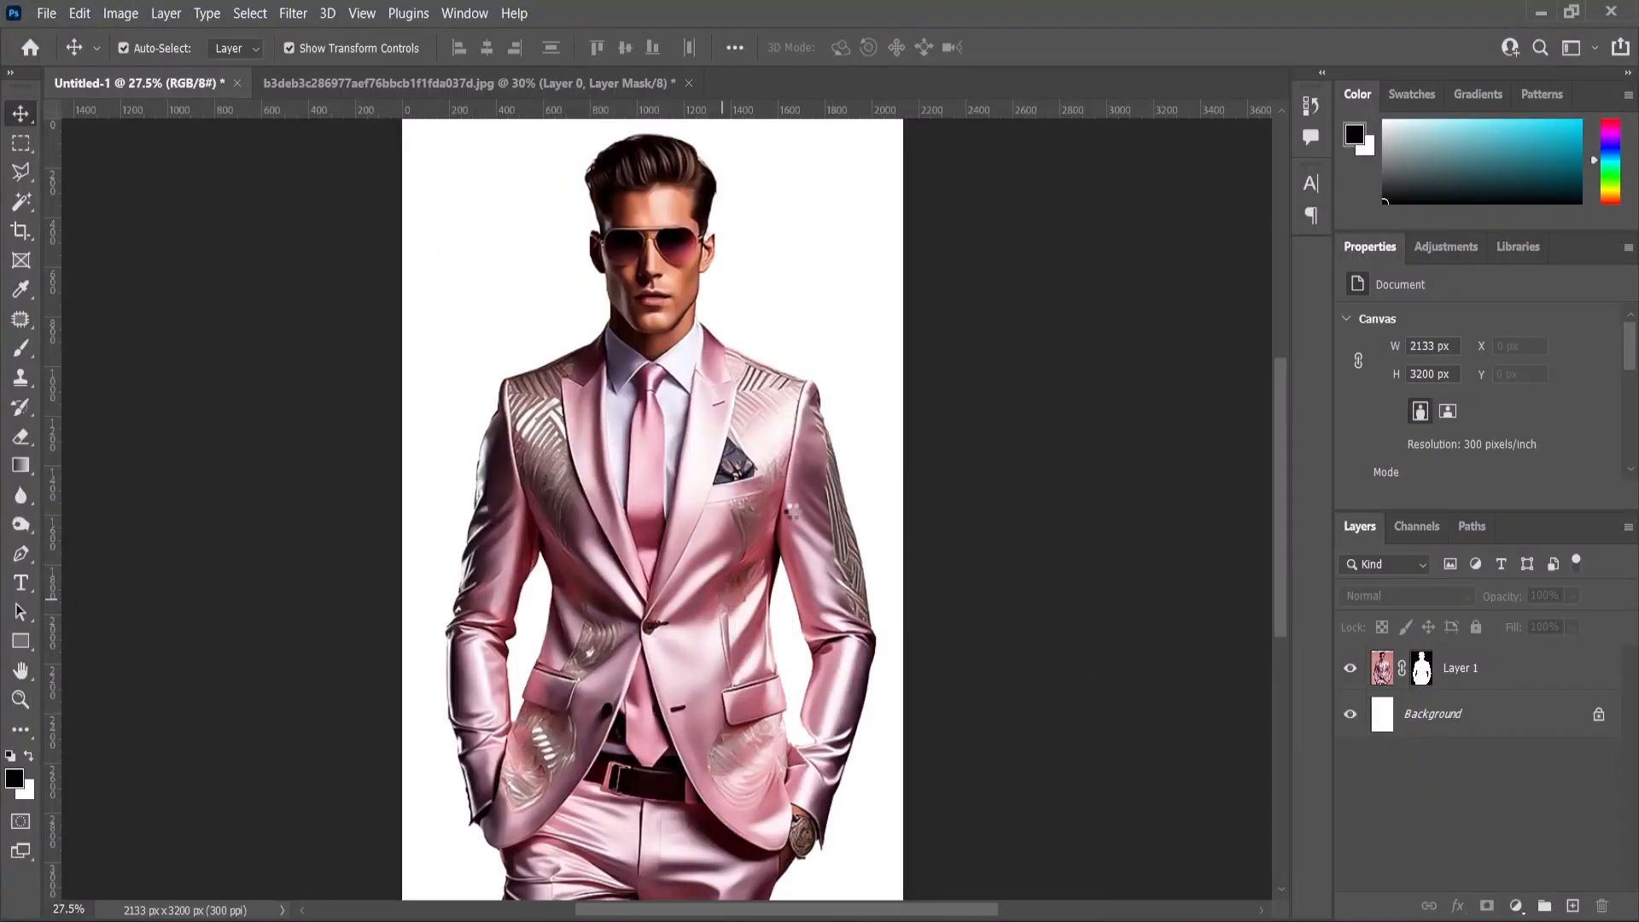
{"action": "left_click_drag", "start_coordinate": [792, 512], "coordinate": [793, 508]}
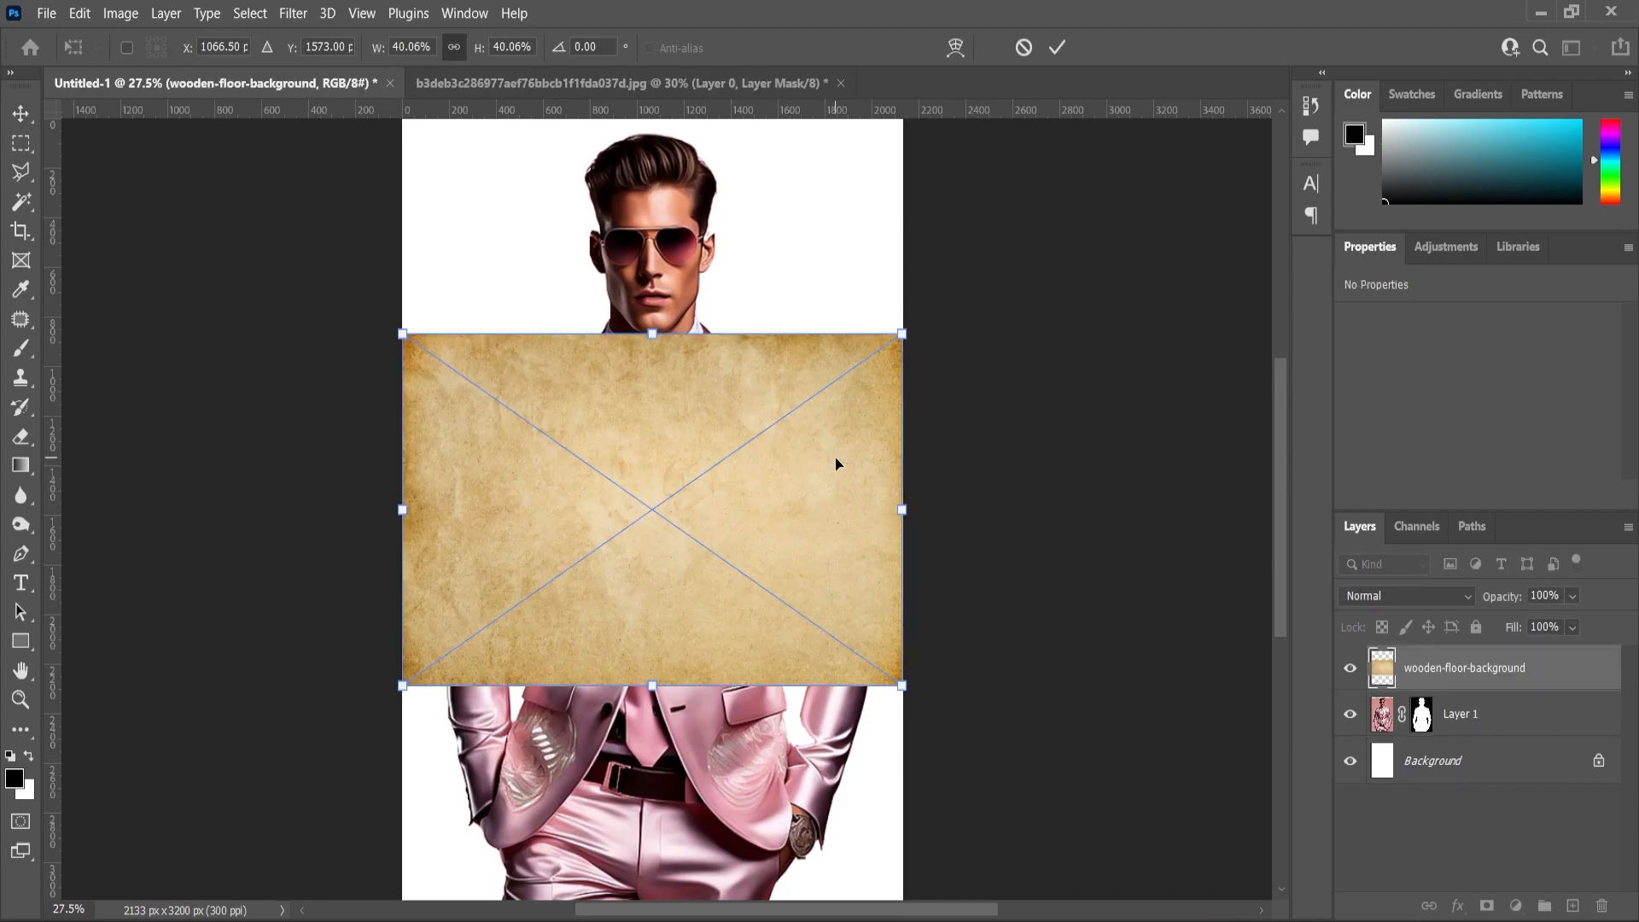
Rotate the placed wooden-floor-background image 90° clockwise and scale it to about 65% so it covers the whole canvas.
{"action": "right_click", "coordinate": [810, 462]}
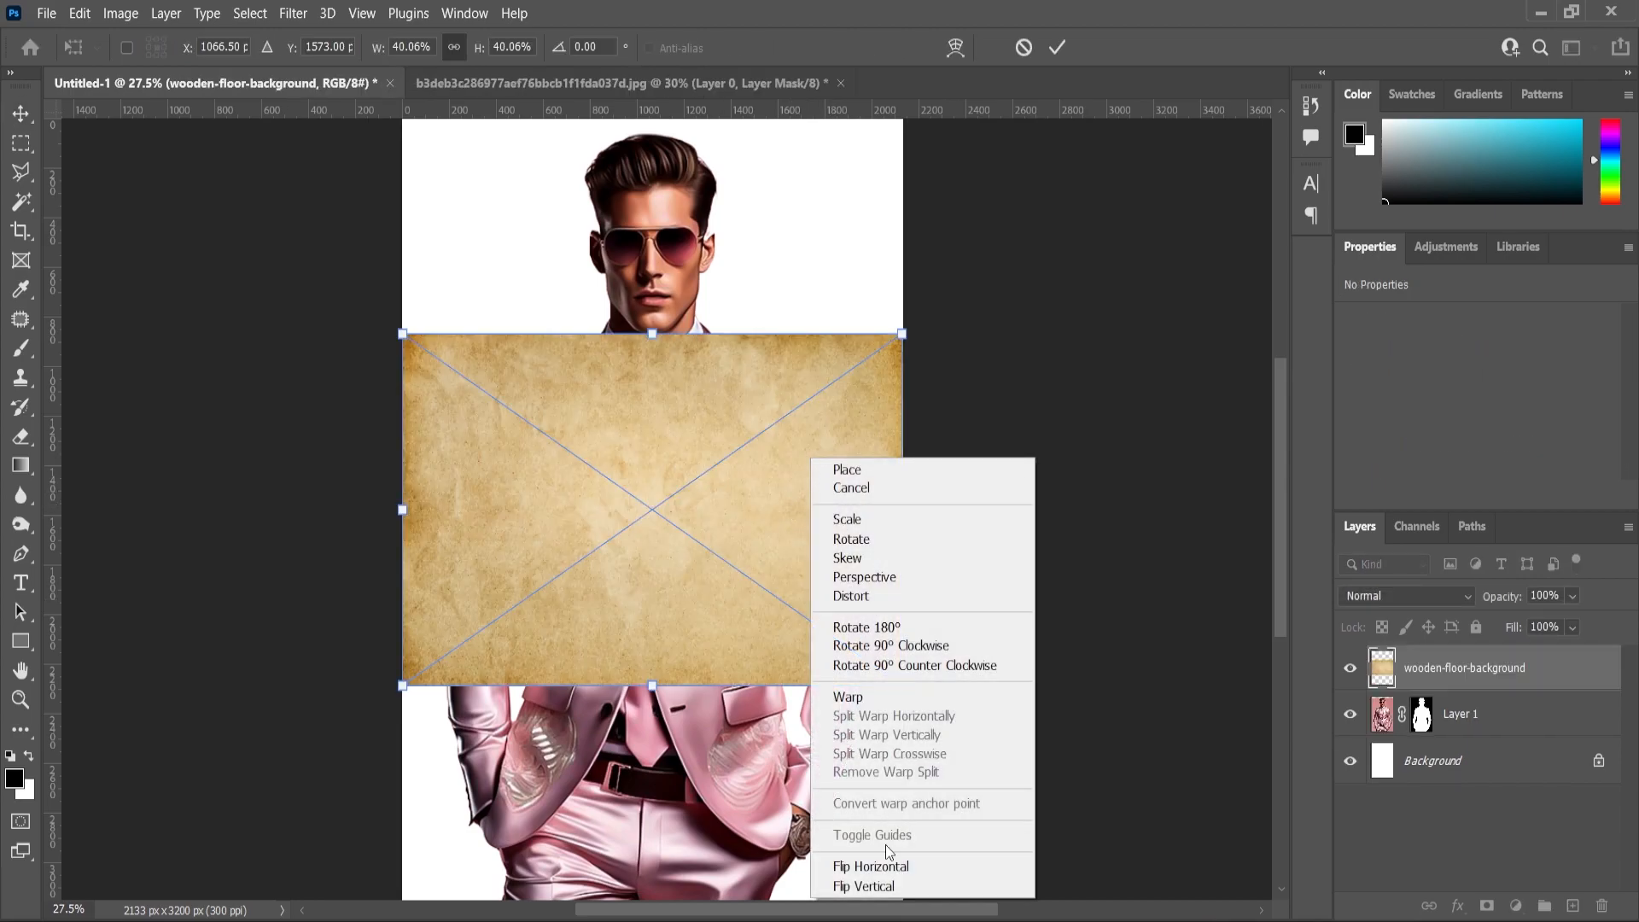
{"action": "left_click", "coordinate": [863, 642]}
{"action": "scroll", "coordinate": [794, 432], "scroll_direction": "down", "scroll_amount": 3}
{"action": "left_click_drag", "start_coordinate": [804, 376], "coordinate": [869, 274]}
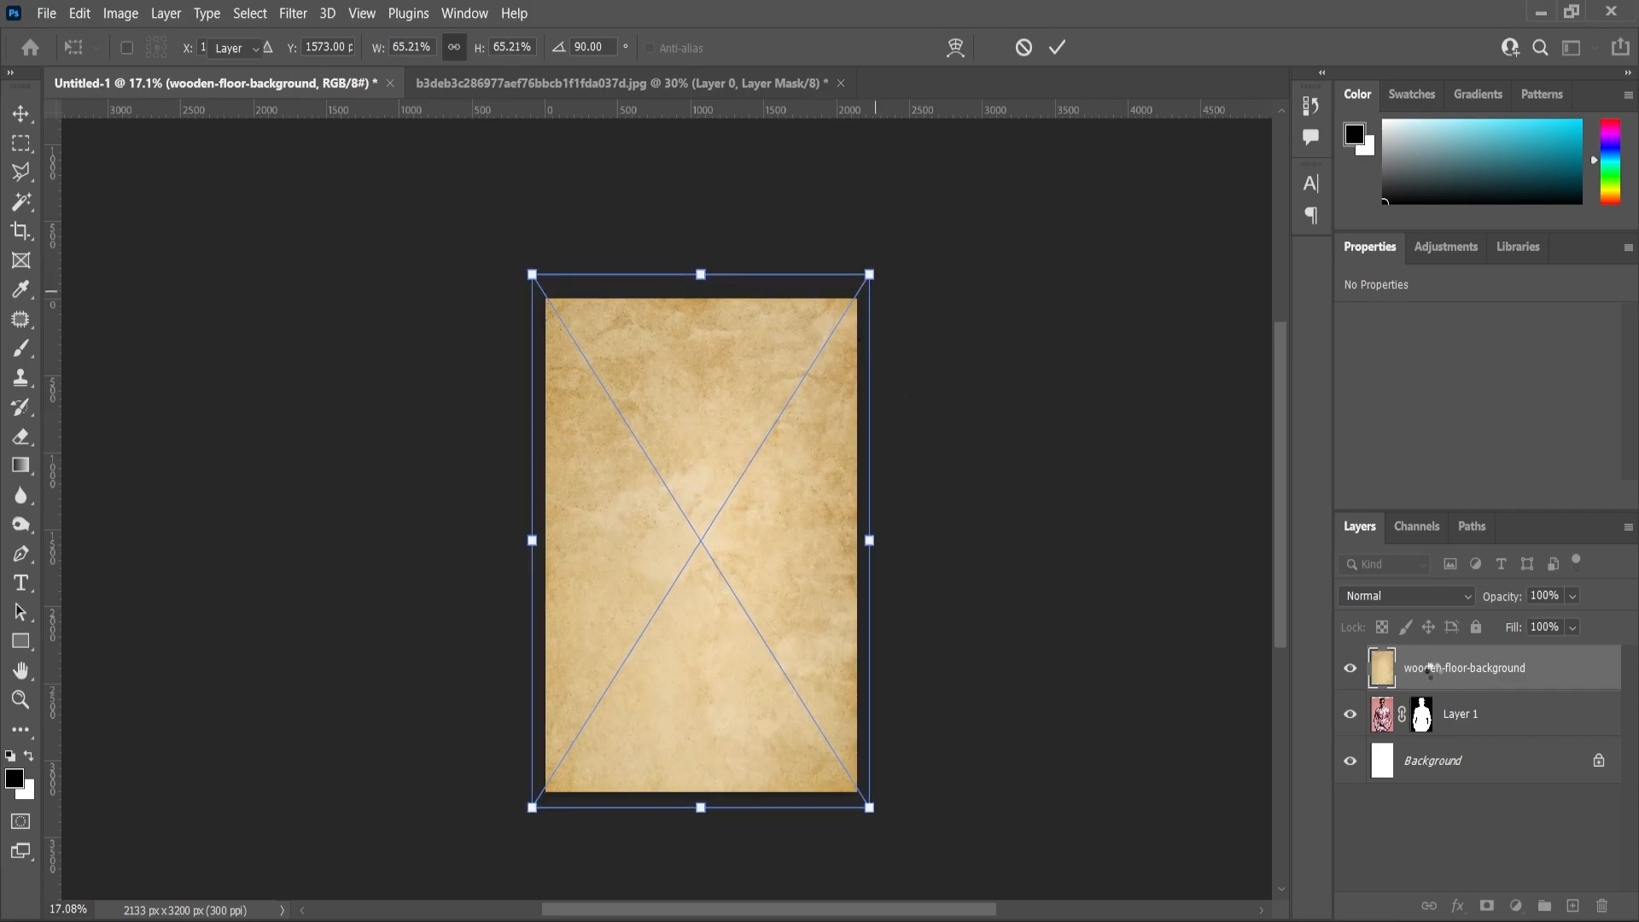
{"action": "key", "text": "Return"}
Move the wooden-floor-background layer below Layer 1, and duplicate Layer 1 with the original hidden.
{"action": "left_click_drag", "start_coordinate": [1432, 670], "coordinate": [1444, 736]}
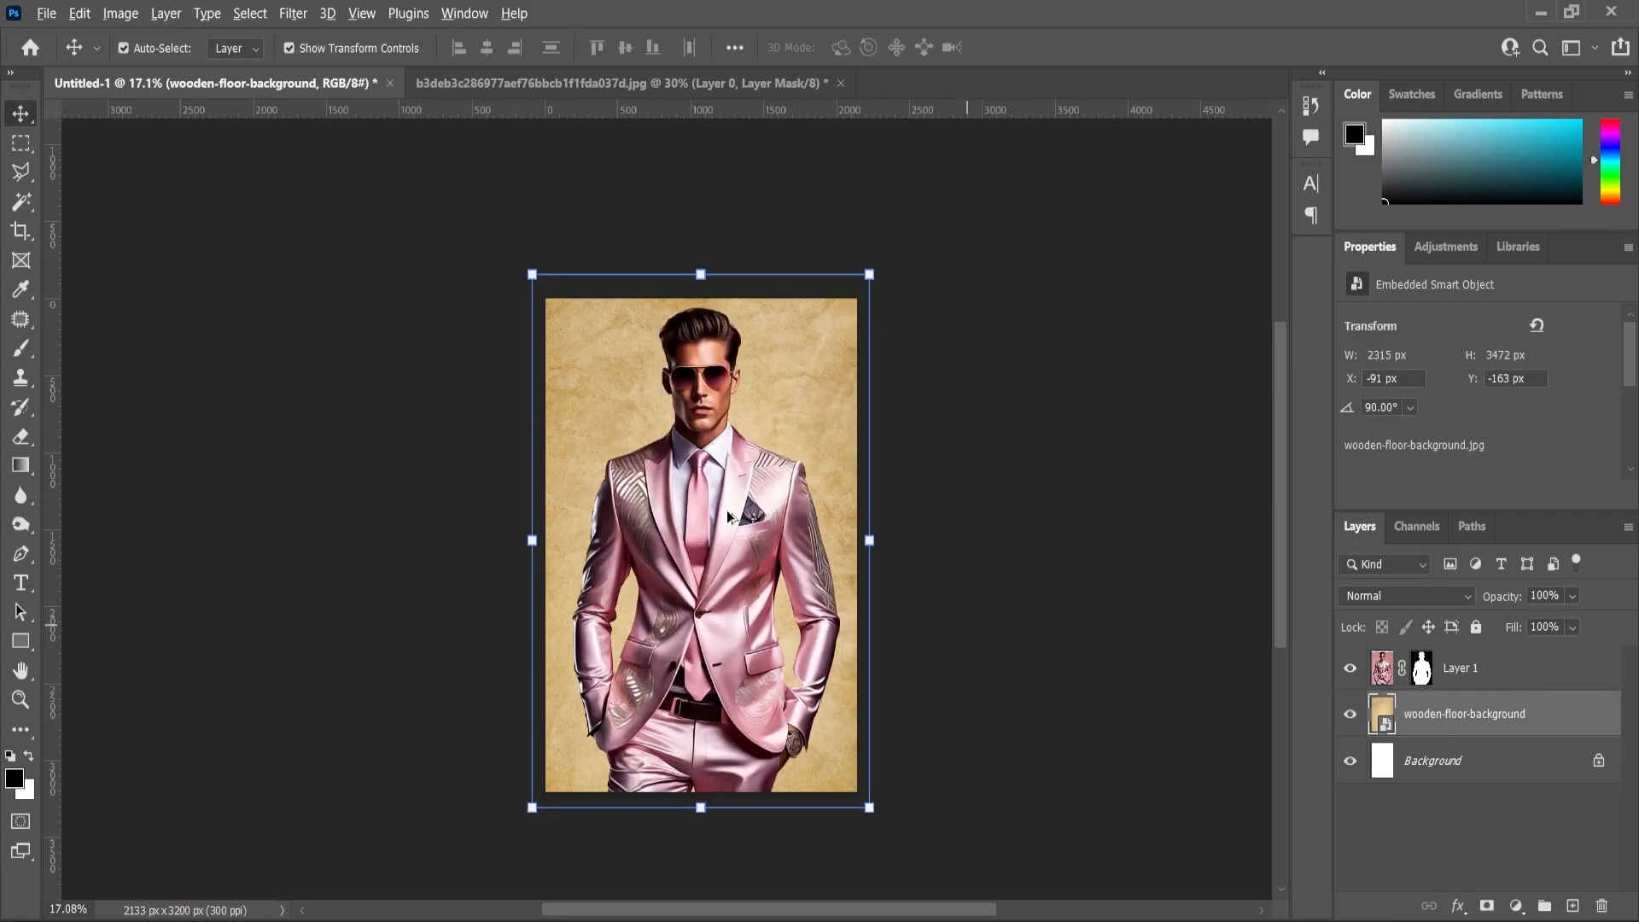
{"action": "scroll", "coordinate": [740, 546], "scroll_direction": "up", "scroll_amount": 3}
{"action": "left_click", "coordinate": [1476, 671]}
{"action": "key", "text": "ctrl+j"}
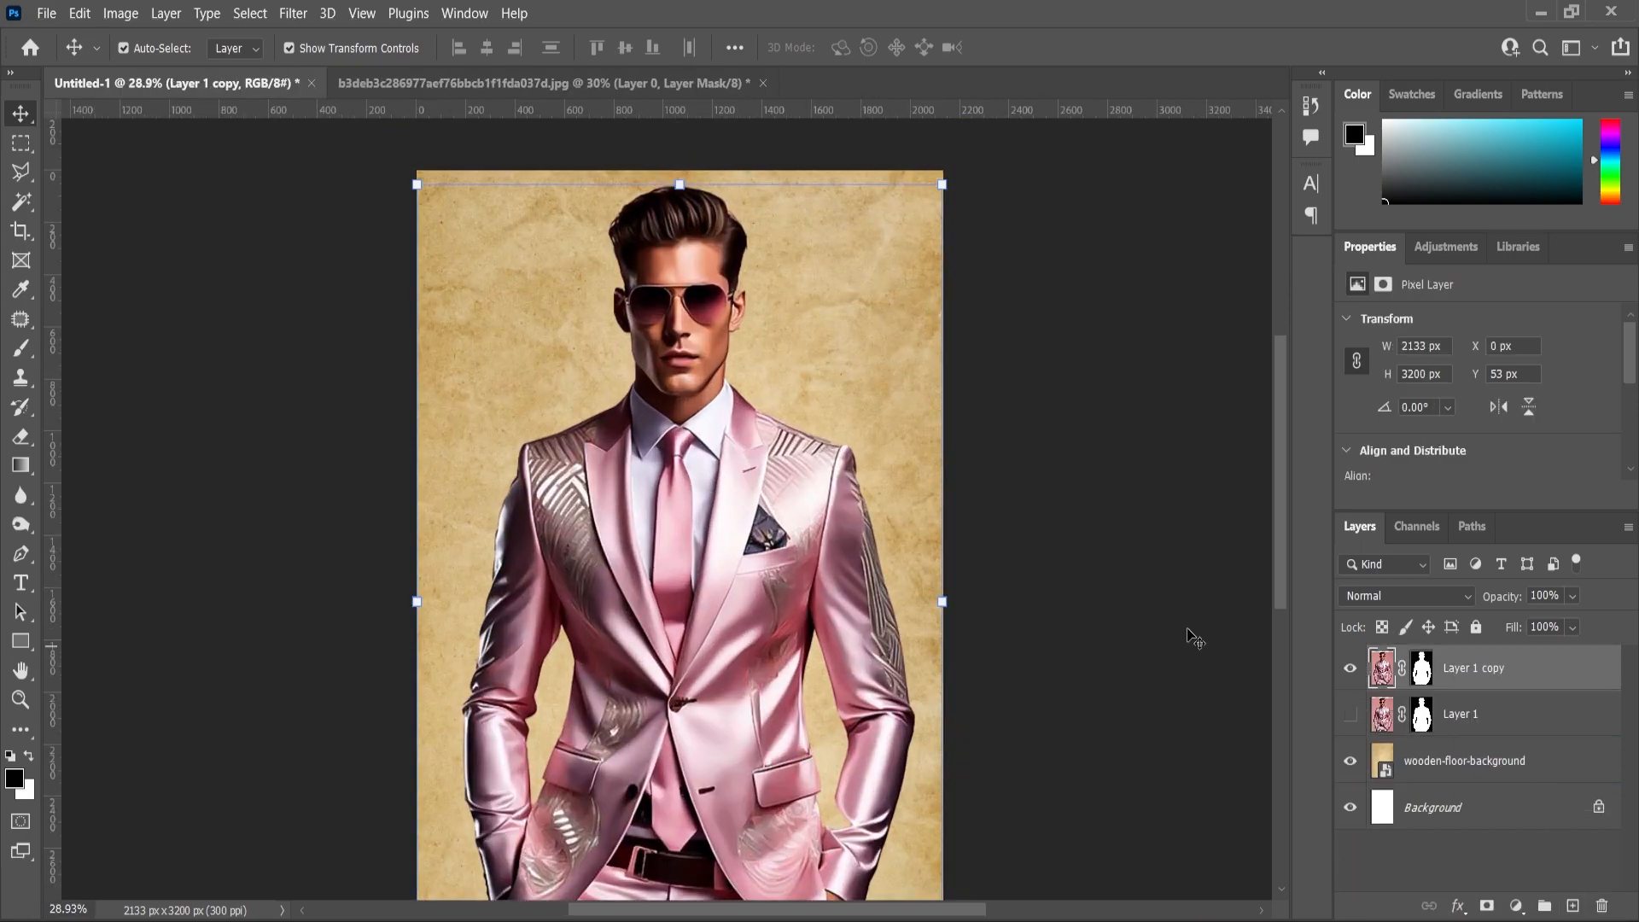
Enlarge Layer 1 copy to about 4573 x 6861 px and position it so the man's face fills the canvas's upper half.
{"action": "scroll", "coordinate": [695, 454], "scroll_direction": "down", "scroll_amount": 3}
{"action": "left_click_drag", "start_coordinate": [835, 288], "coordinate": [994, 128]}
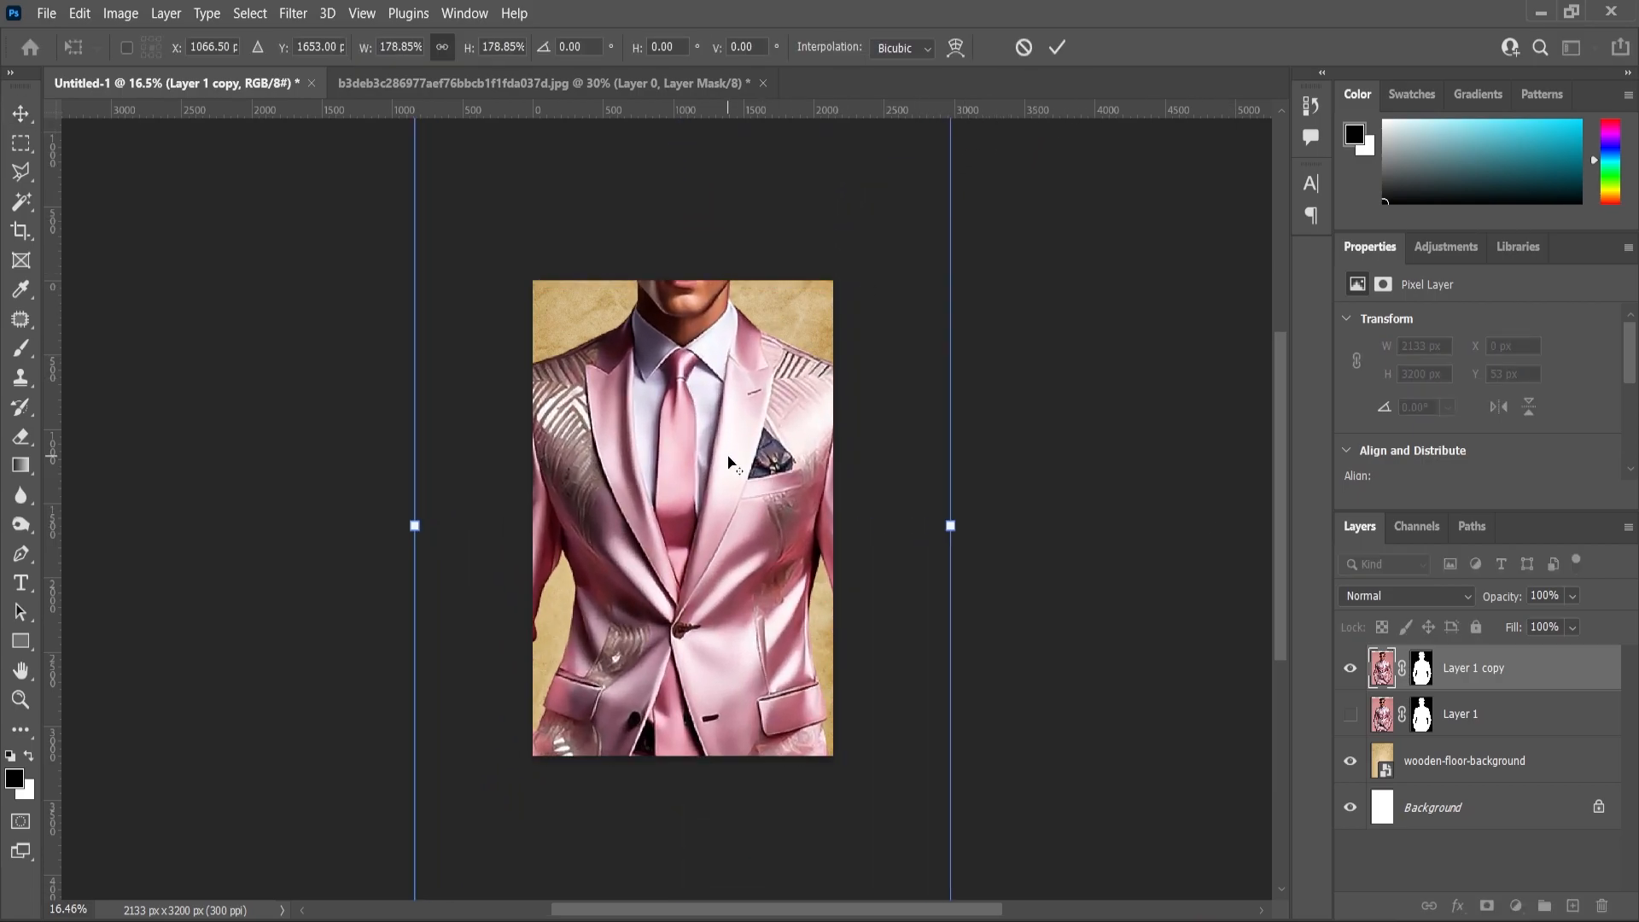
{"action": "scroll", "coordinate": [730, 461], "scroll_direction": "up", "scroll_amount": 2}
{"action": "left_click_drag", "start_coordinate": [717, 512], "coordinate": [724, 546]}
{"action": "scroll", "coordinate": [705, 611], "scroll_direction": "down", "scroll_amount": 2}
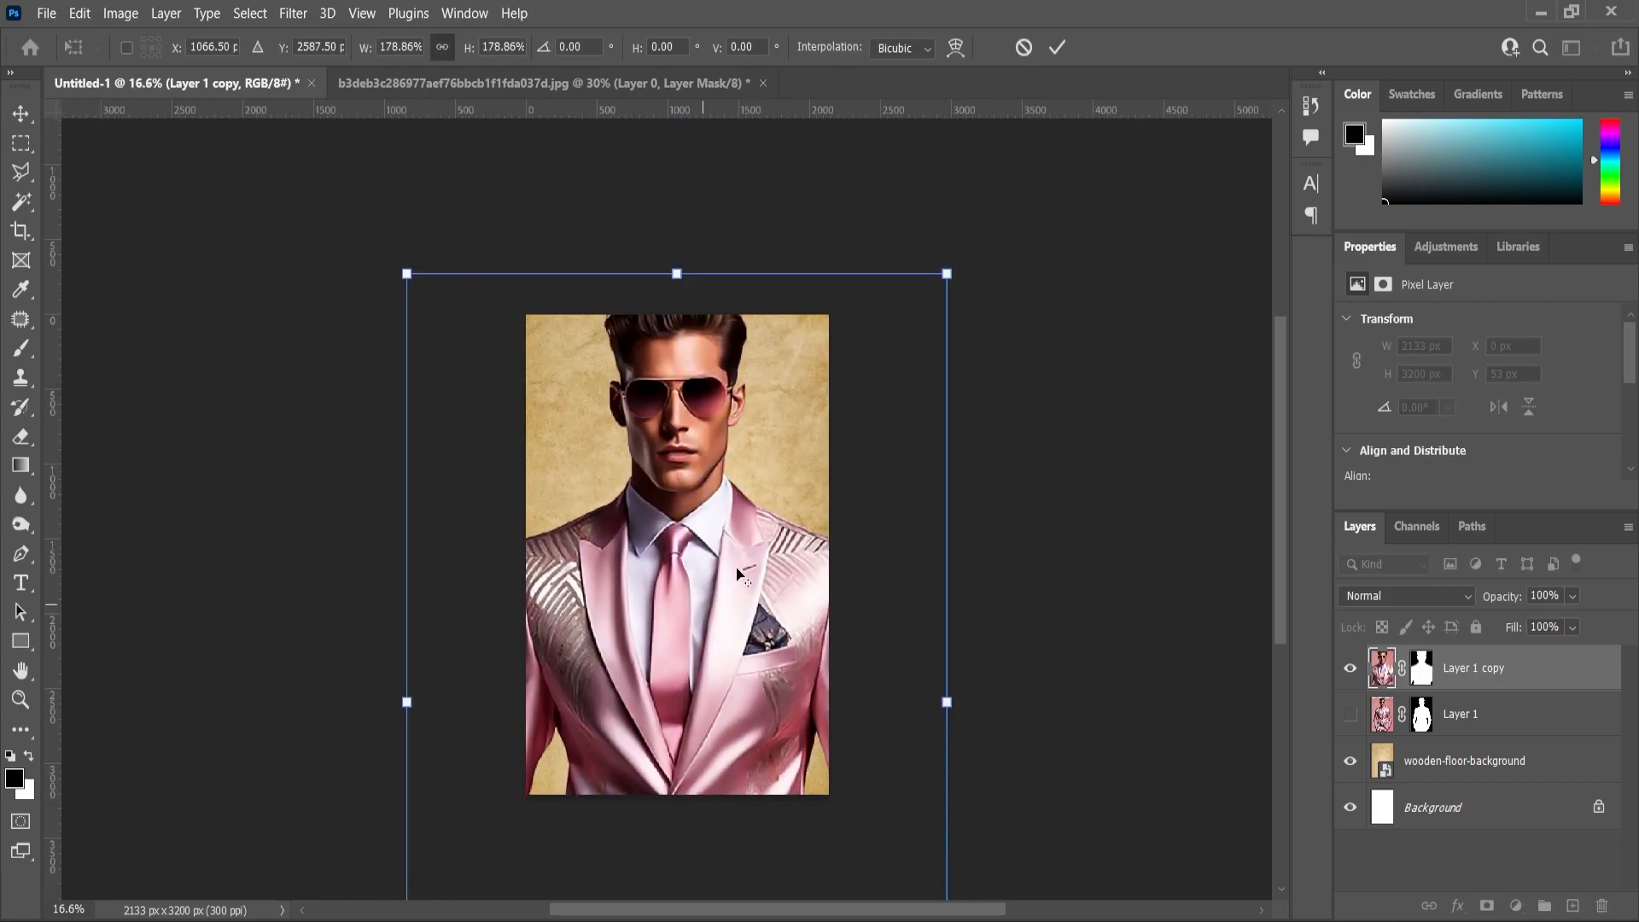
{"action": "left_click_drag", "start_coordinate": [950, 282], "coordinate": [1013, 201]}
{"action": "left_click_drag", "start_coordinate": [751, 443], "coordinate": [710, 521]}
{"action": "key", "text": "Return"}
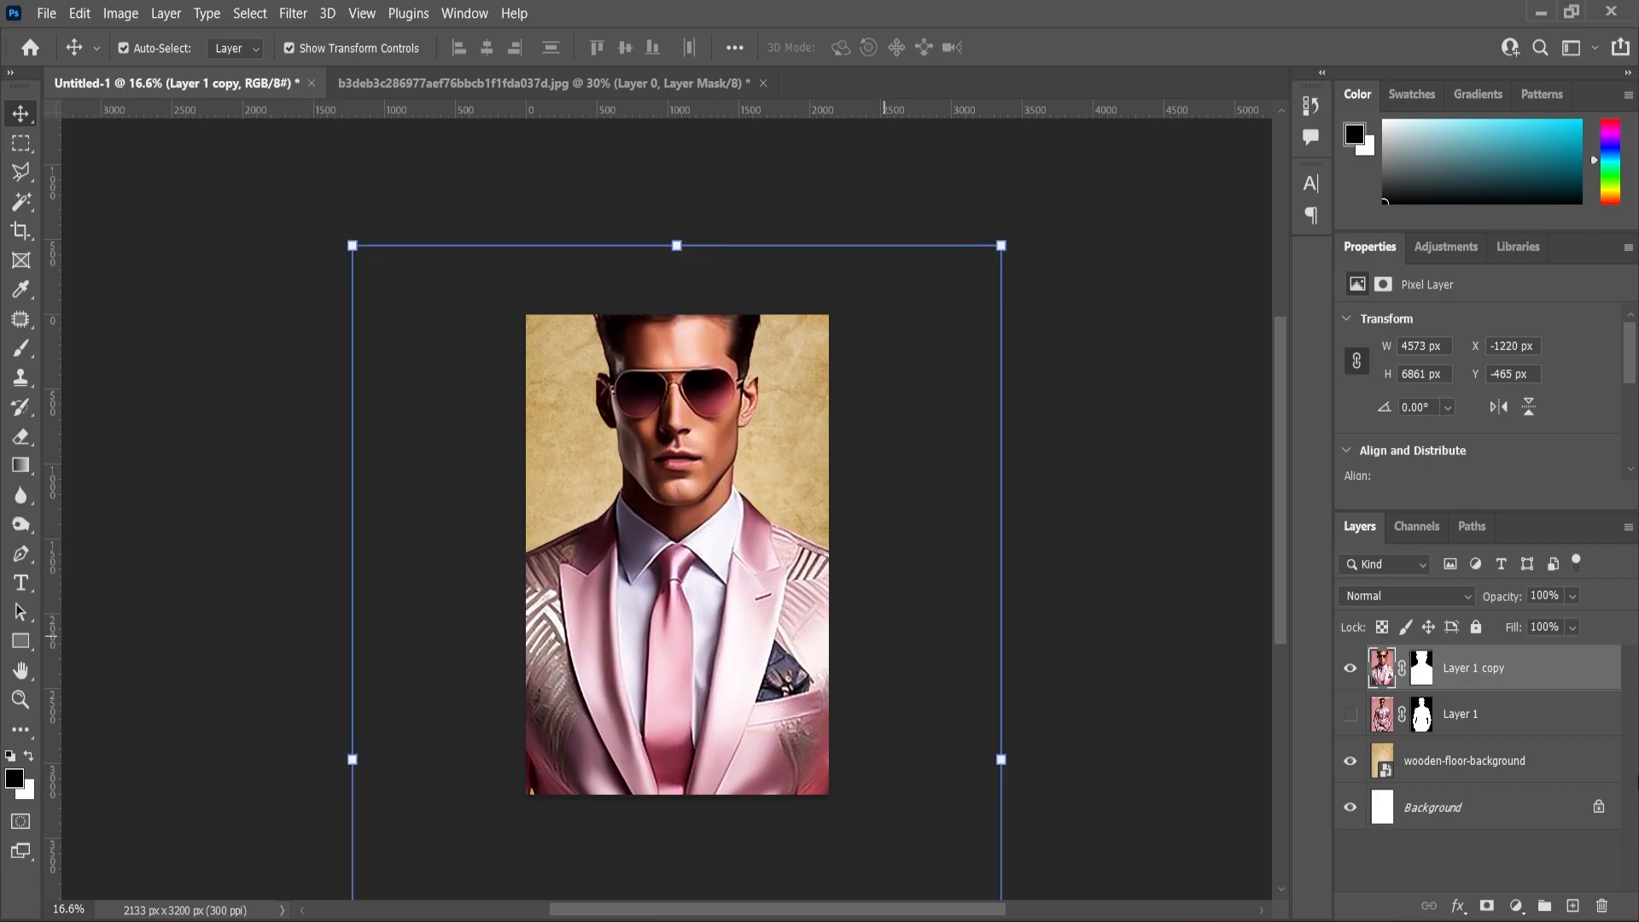
Create a new empty layer and merge it with Layer 1 copy.
{"action": "left_click", "coordinate": [1574, 907]}
{"action": "left_click", "coordinate": [1461, 716], "text": "ctrl"}
{"action": "right_click", "coordinate": [1460, 716]}
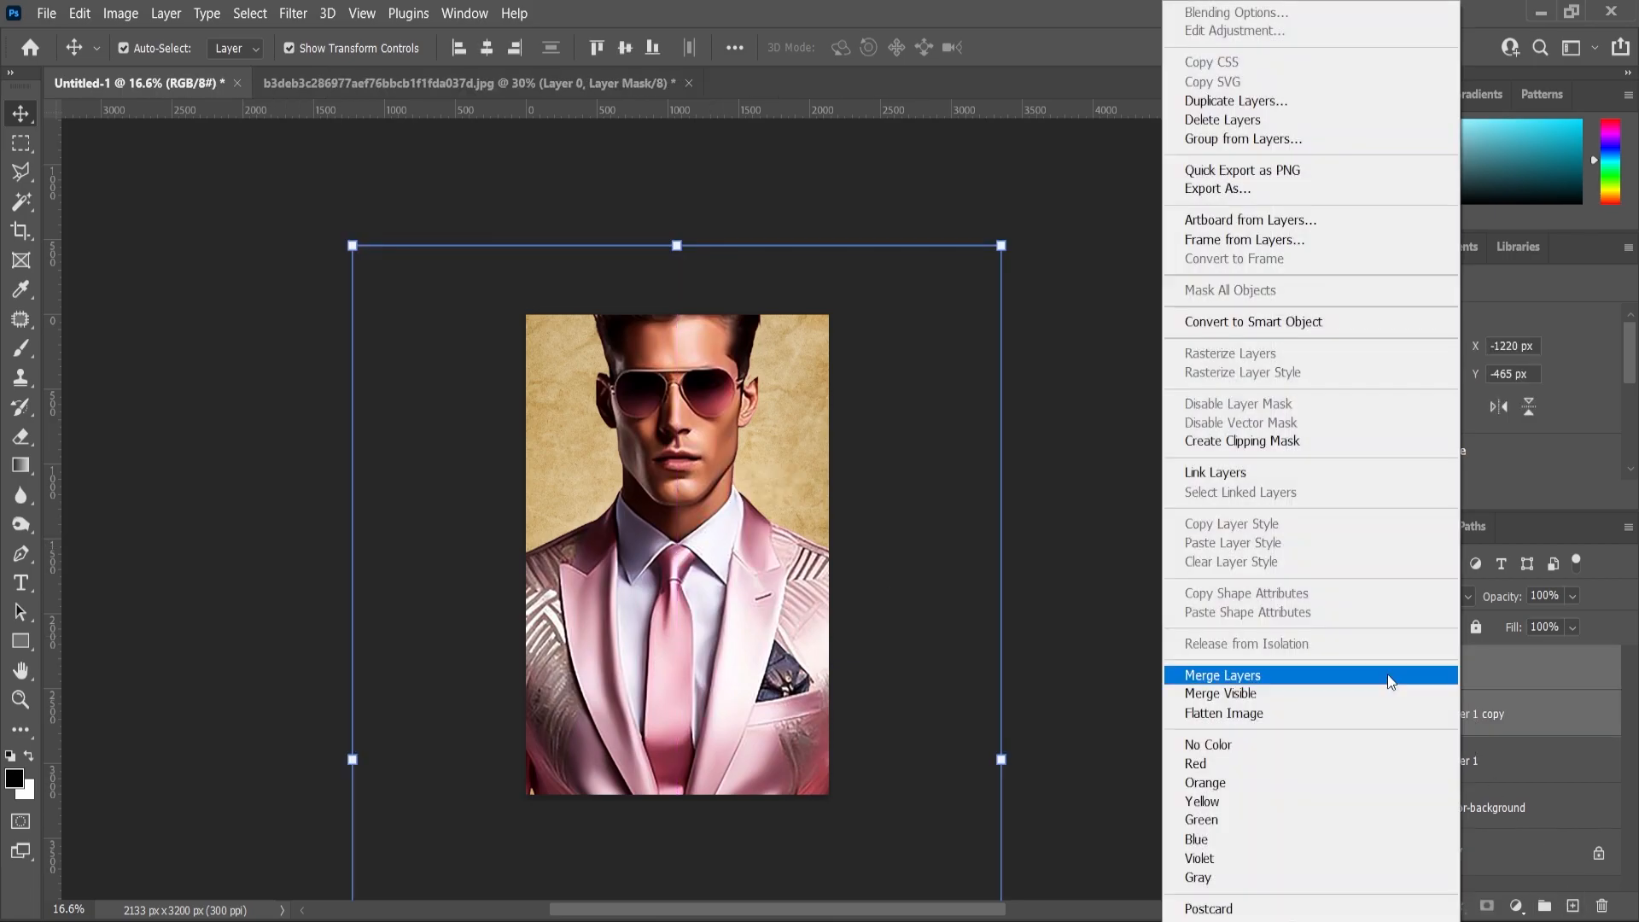
{"action": "left_click", "coordinate": [1236, 675]}
Mask Layer 2 with a vertical black-to-white gradient that fades the suit toward the canvas bottom, and shift the layer slightly upward.
{"action": "left_click", "coordinate": [1486, 905]}
{"action": "key", "text": "g"}
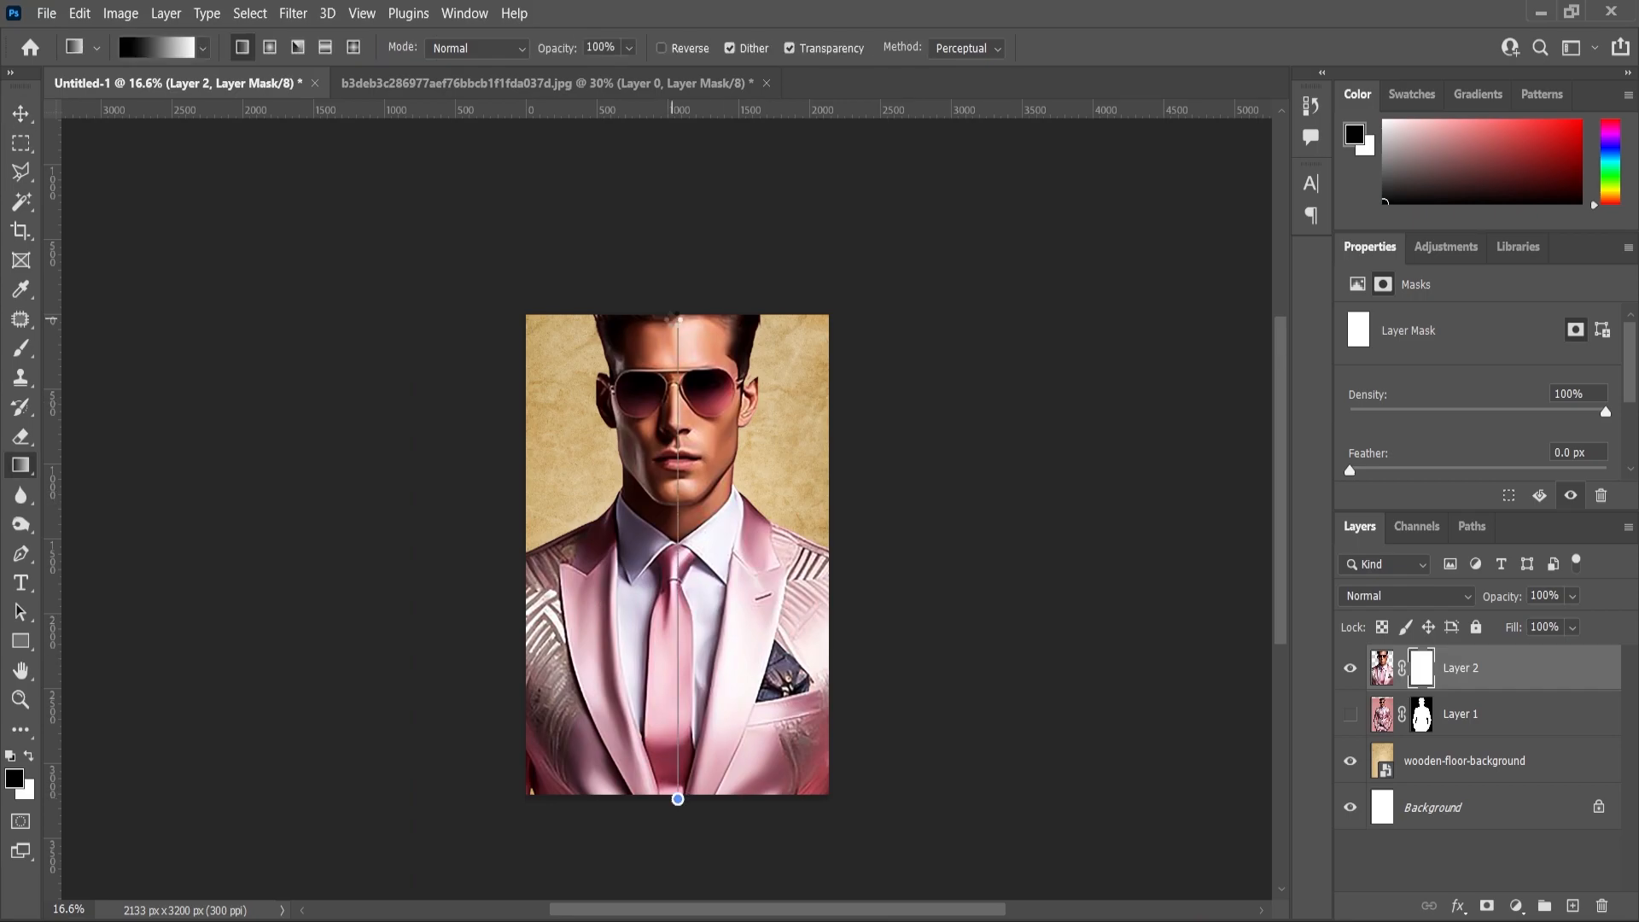
{"action": "left_click_drag", "start_coordinate": [679, 319], "coordinate": [673, 319]}
{"action": "scroll", "coordinate": [695, 570], "scroll_direction": "up", "scroll_amount": 3}
{"action": "scroll", "coordinate": [695, 570], "scroll_direction": "down", "scroll_amount": 1}
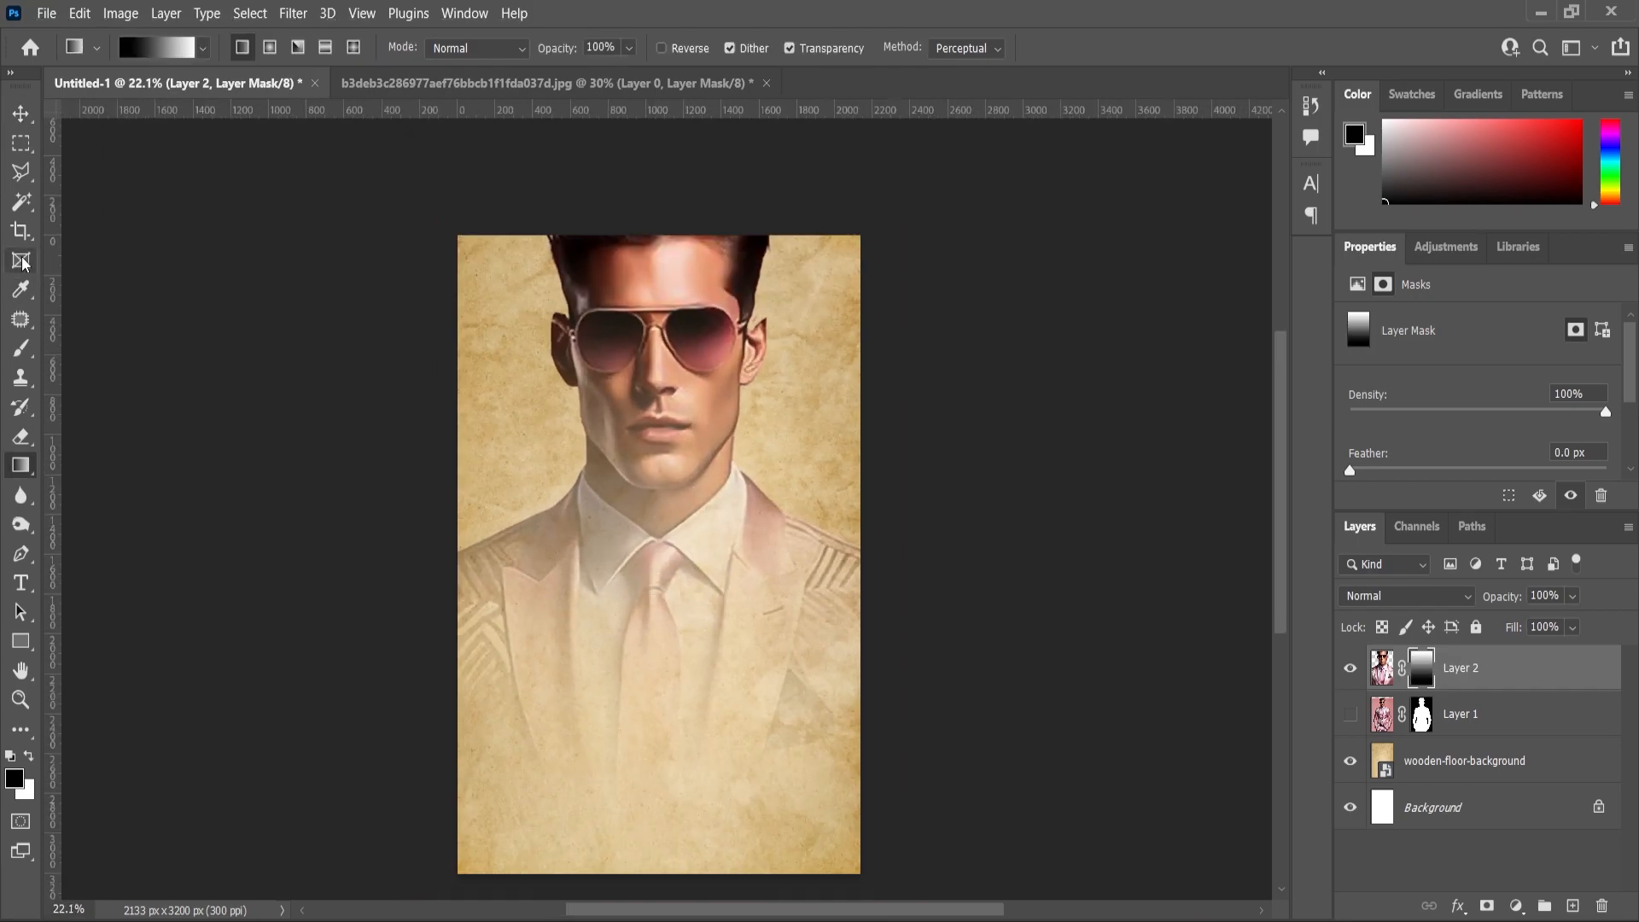
{"action": "key", "text": "v"}
{"action": "mouse_move", "coordinate": [677, 425]}
{"action": "left_mouse_down"}
{"action": "mouse_move", "coordinate": [693, 359]}
{"action": "mouse_move", "coordinate": [697, 403]}
{"action": "left_mouse_up"}
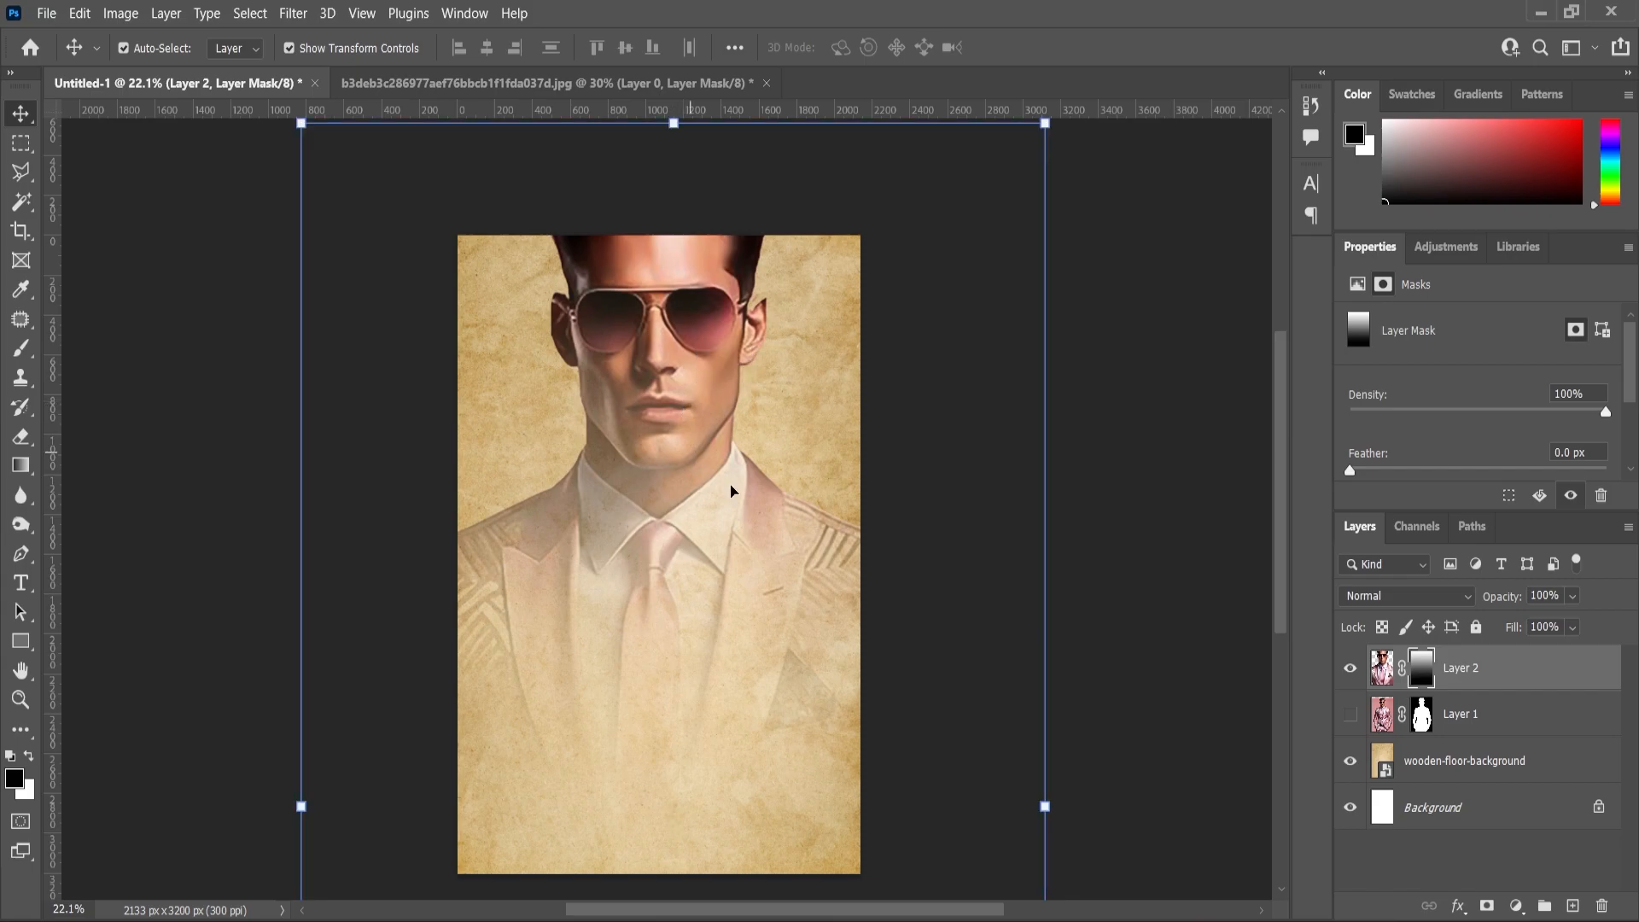
Set Layer 2's opacity to 80% and lock the layer.
{"action": "left_click", "coordinate": [1580, 627]}
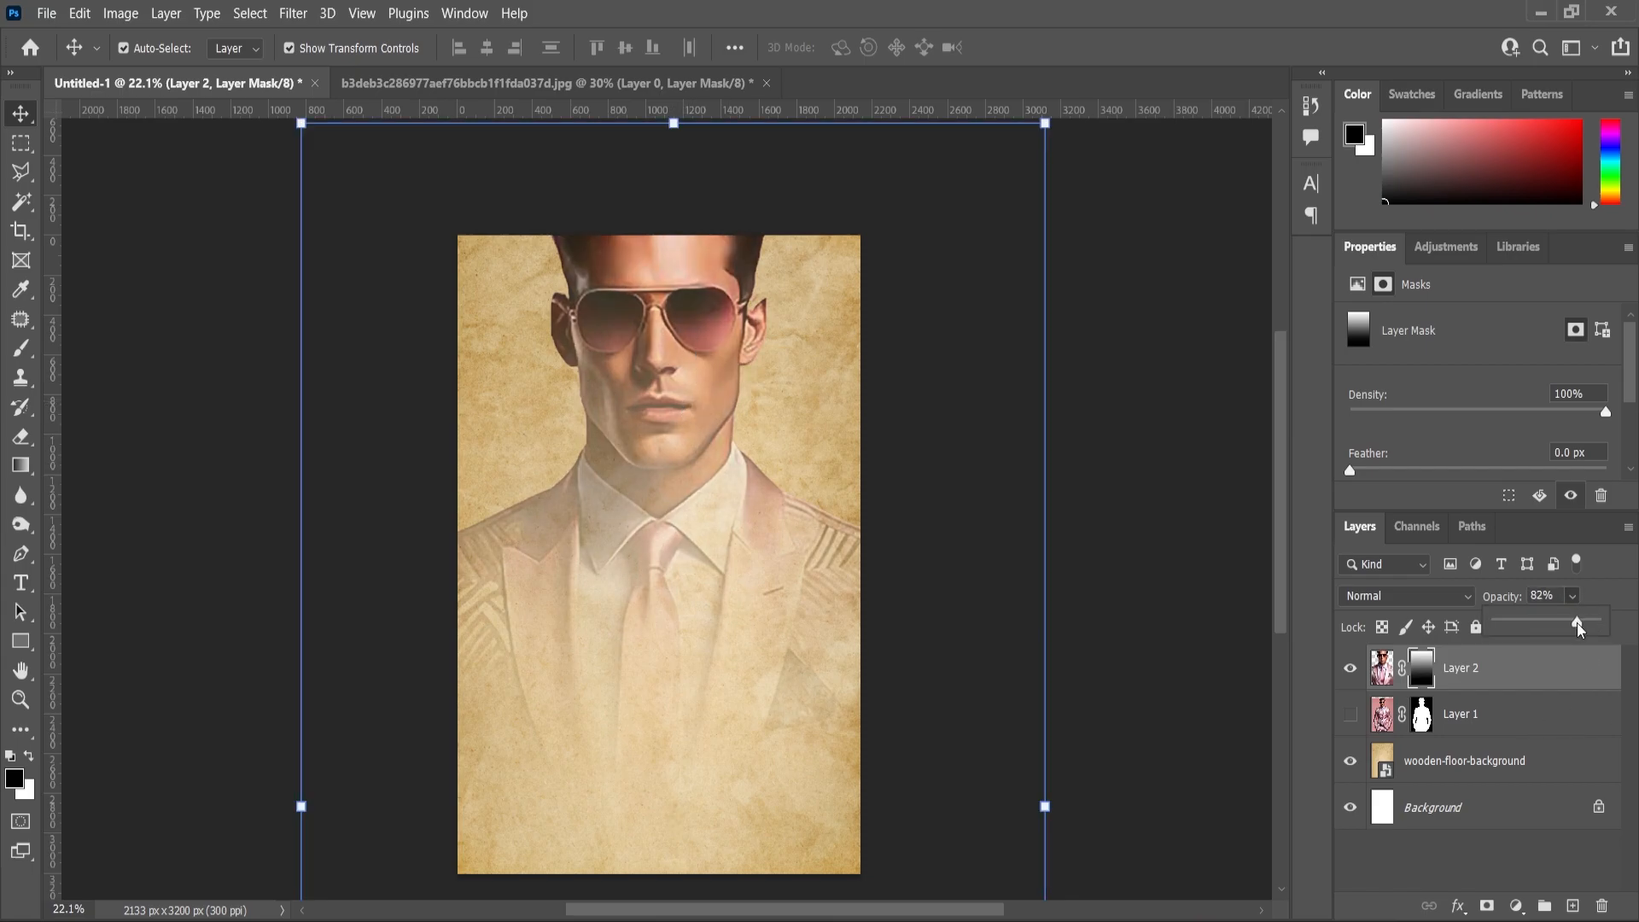
{"action": "key", "text": "z"}
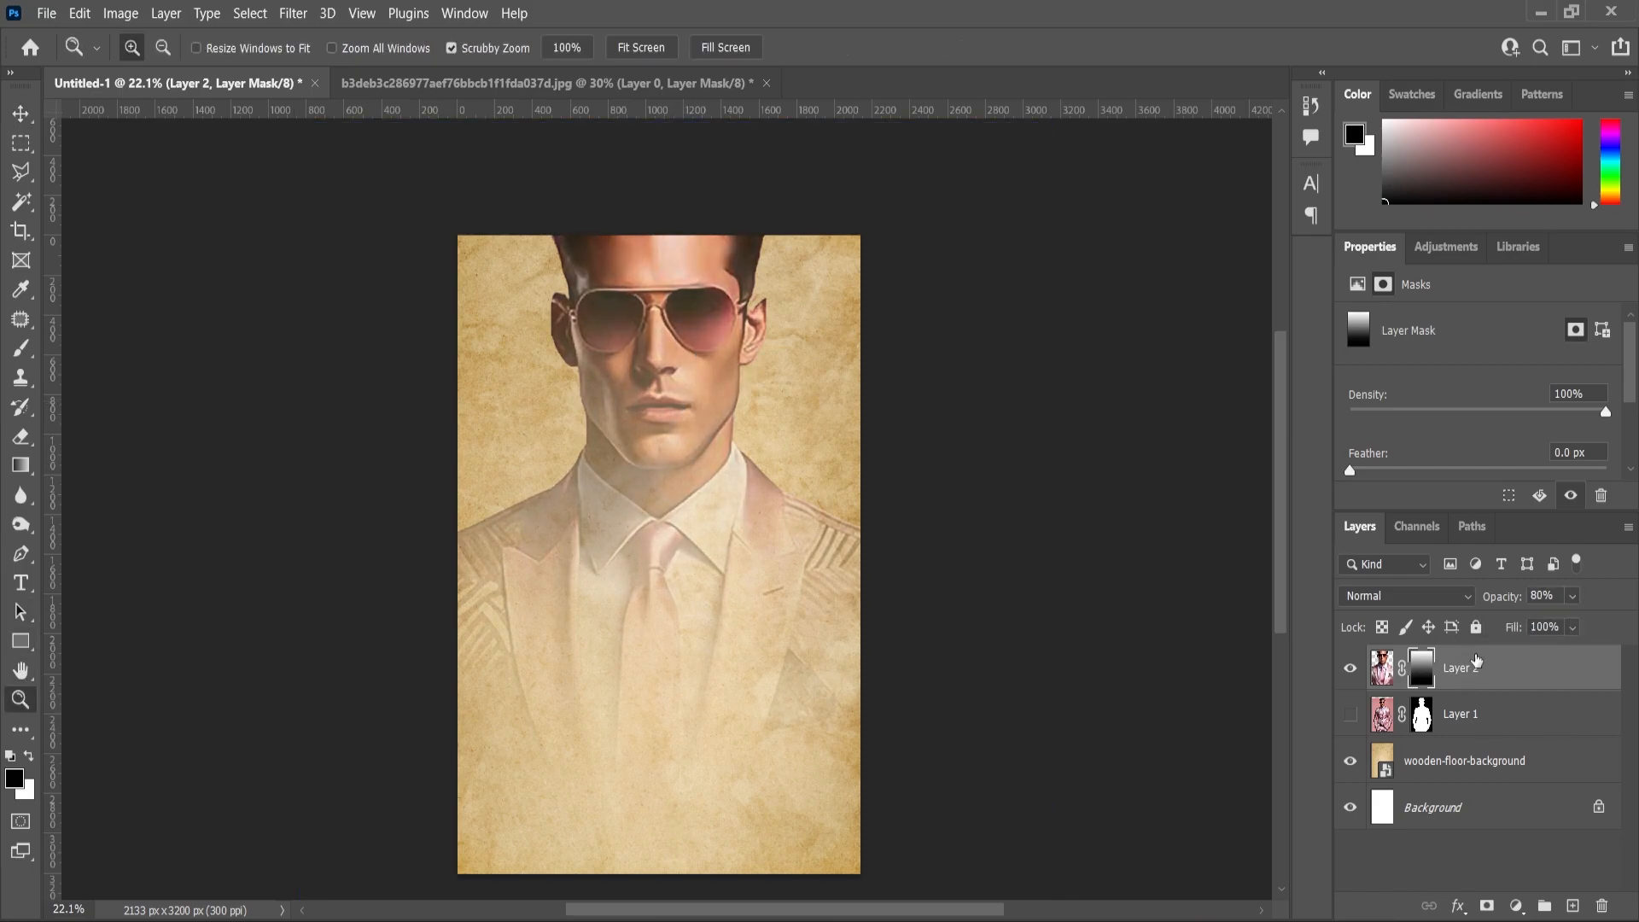
{"action": "left_click", "coordinate": [1476, 628]}
{"action": "scroll", "coordinate": [547, 379], "scroll_direction": "up", "scroll_amount": 2}
Add the text "DISCO CLUB PRESENTS" over the man's collar, with "PRESENTS" on a second line.
{"action": "left_click", "coordinate": [21, 583]}
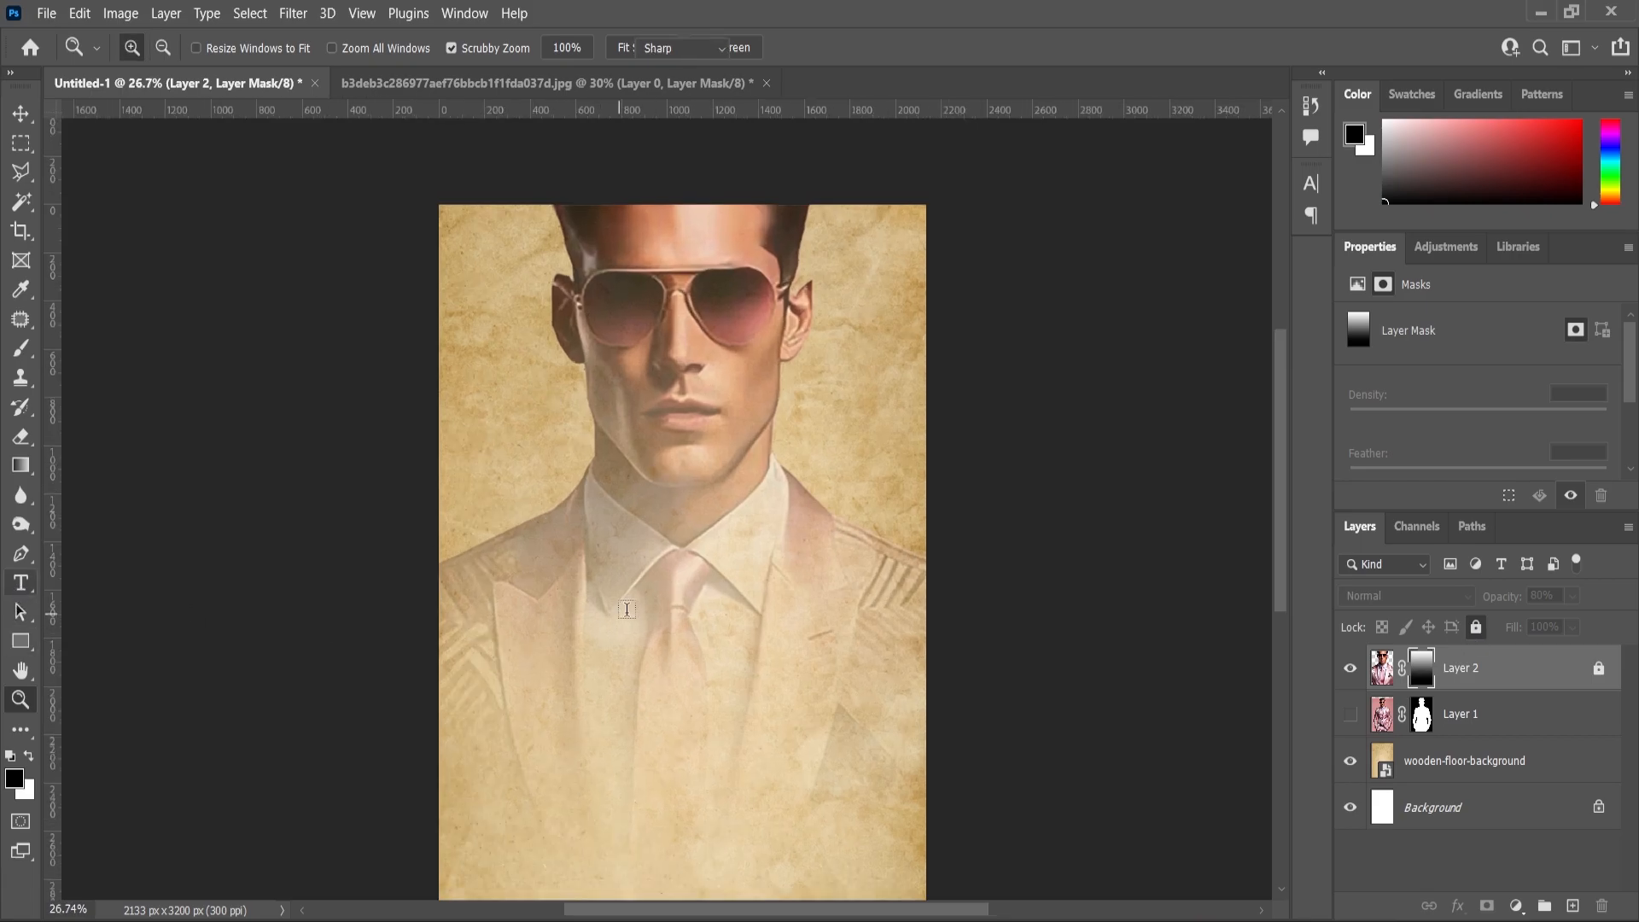
{"action": "left_click", "coordinate": [615, 599]}
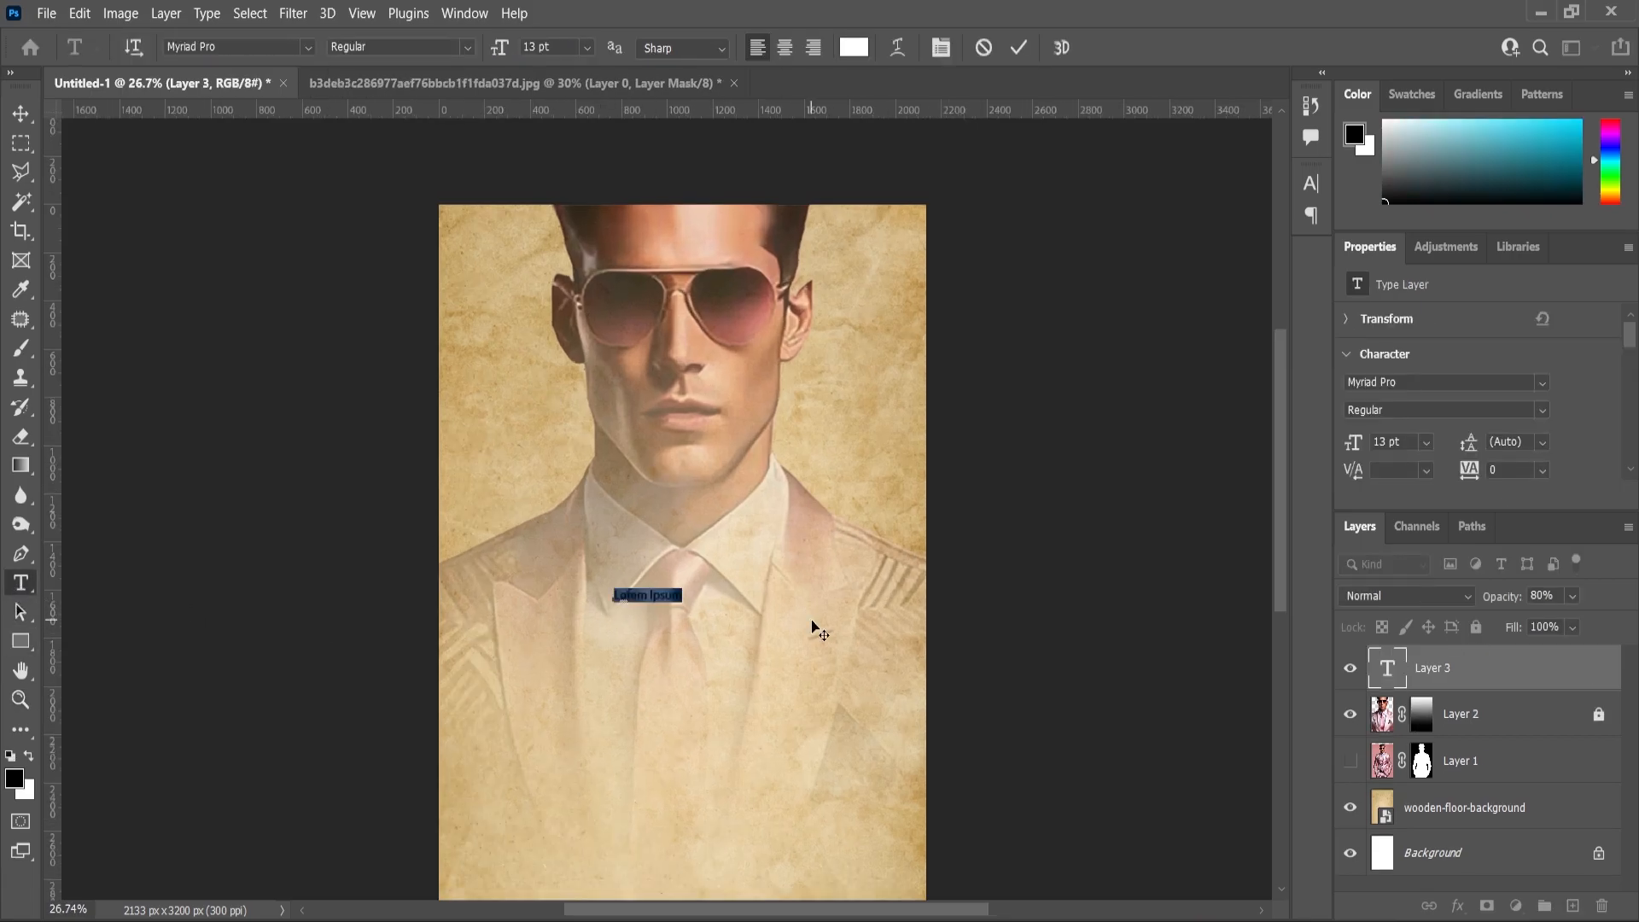
{"action": "type", "text": "DISCO CLUB PRESENTS"}
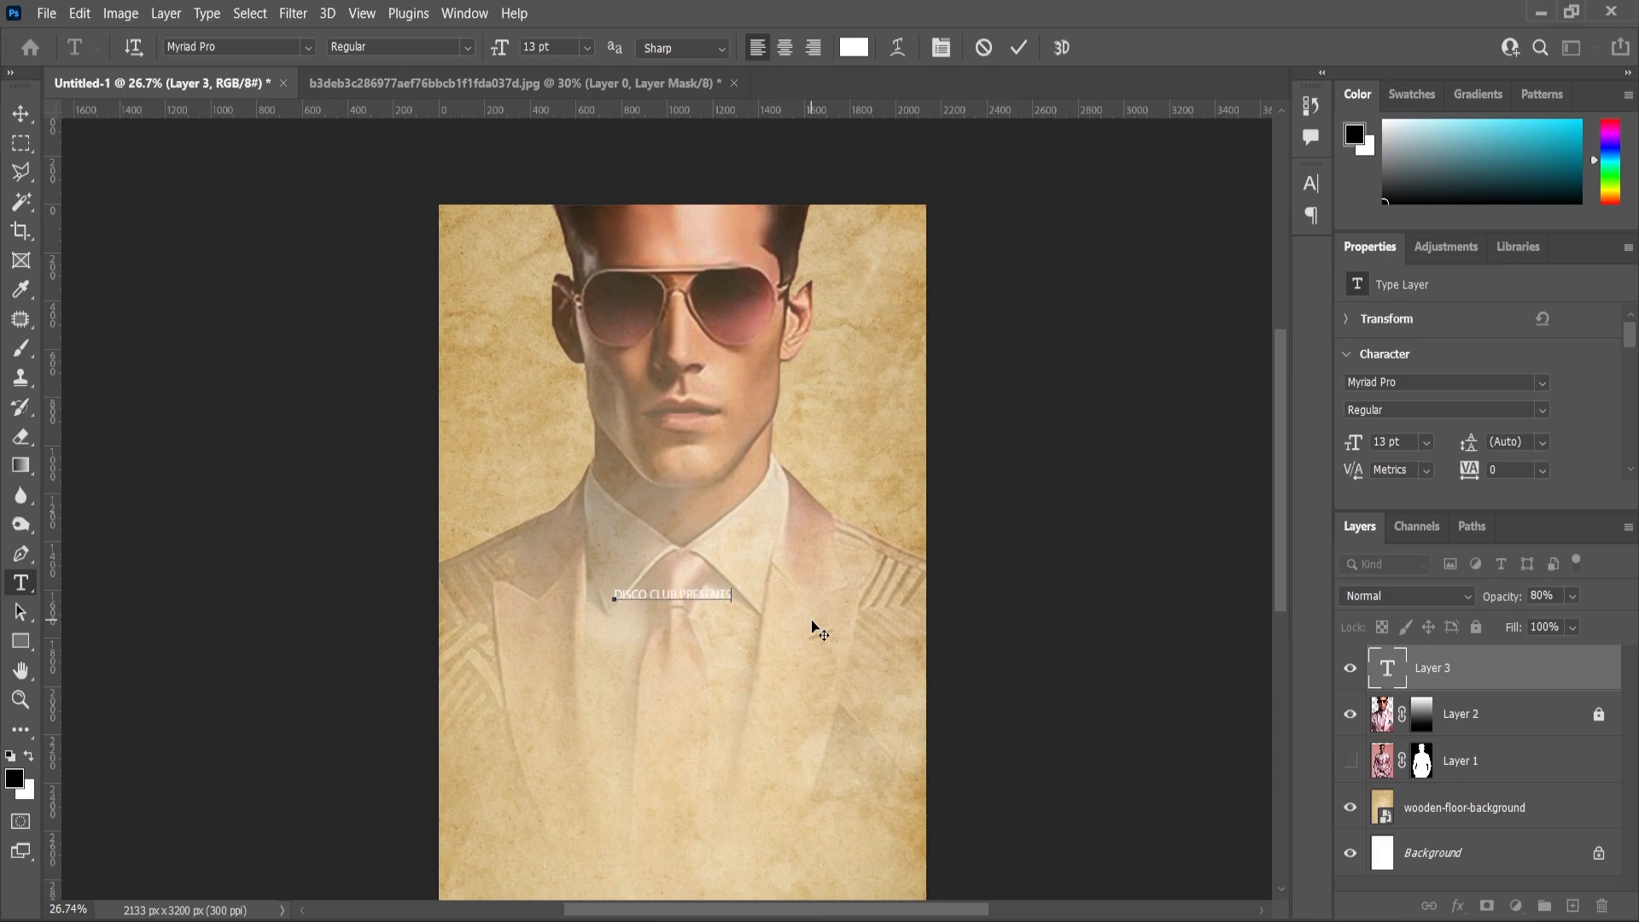
{"action": "scroll", "coordinate": [679, 622], "scroll_direction": "up", "scroll_amount": 1}
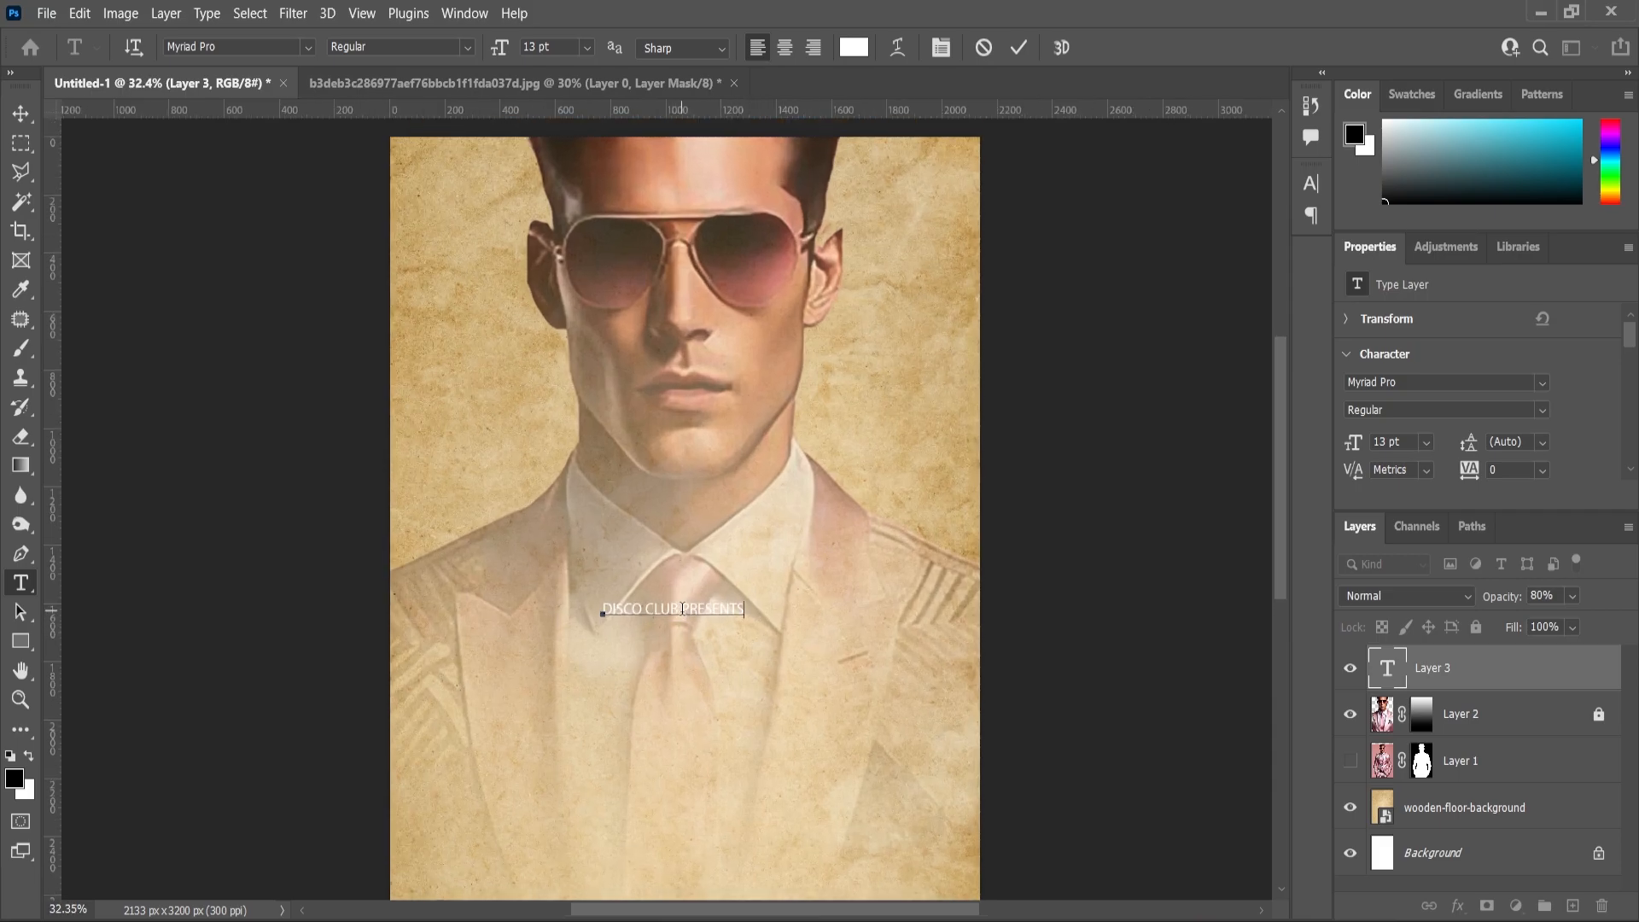
{"action": "key", "text": "Return"}
Centre-align the DISCO CLUB PRESENTS text and format it in black Poppins Regular.
{"action": "key", "text": "ctrl+a"}
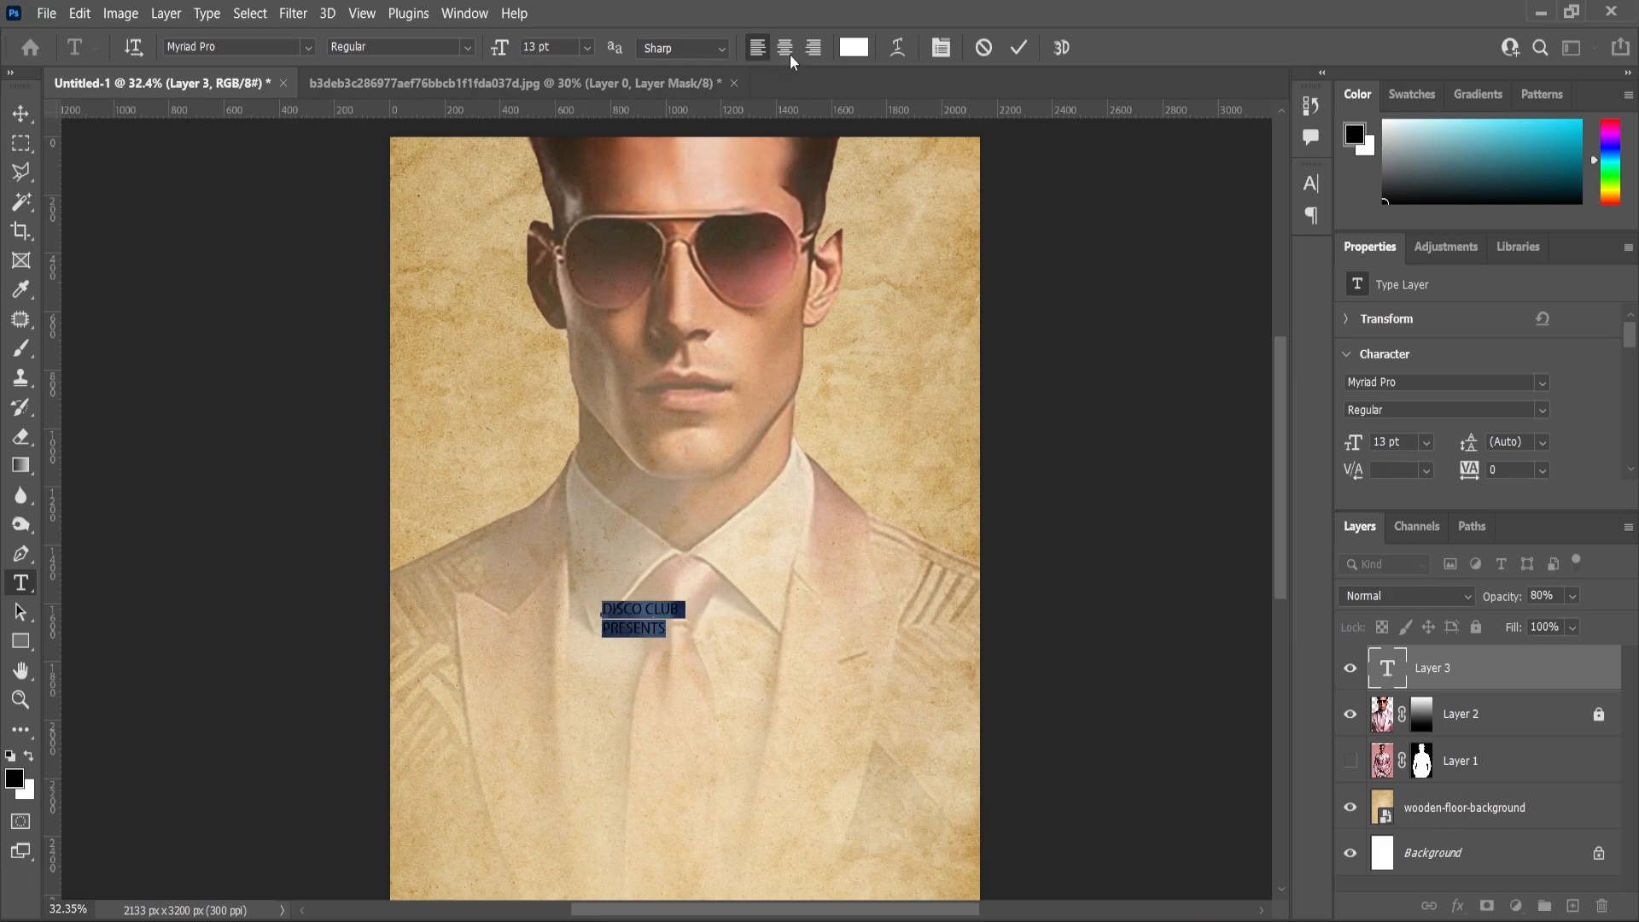
{"action": "left_click", "coordinate": [31, 758]}
{"action": "left_click", "coordinate": [31, 756]}
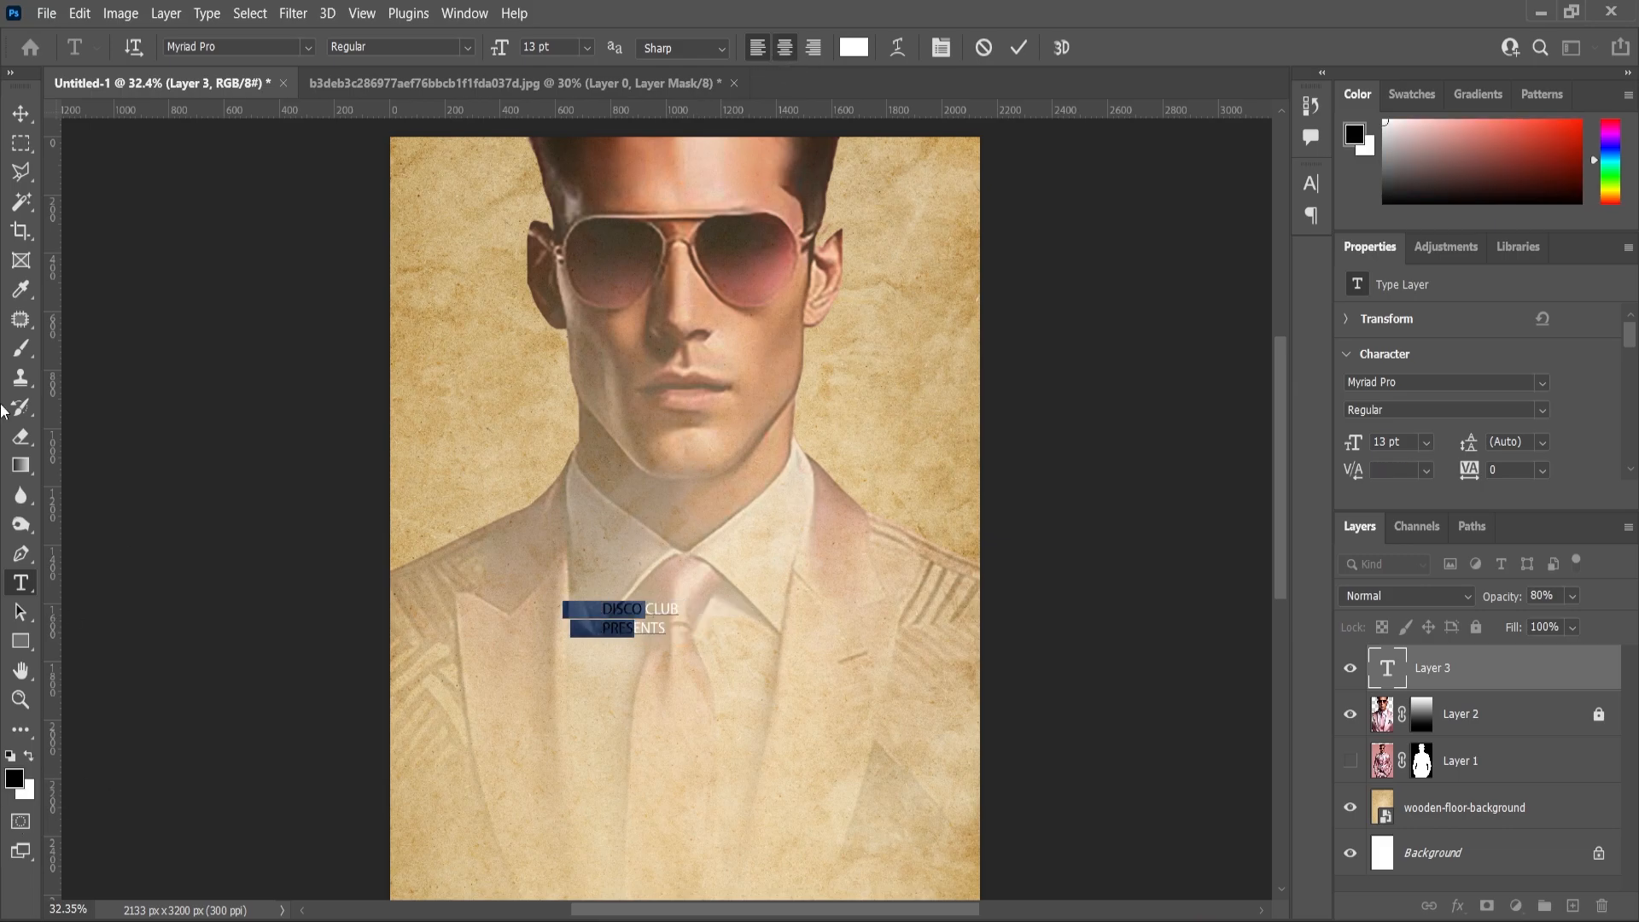
{"action": "left_click", "coordinate": [250, 49]}
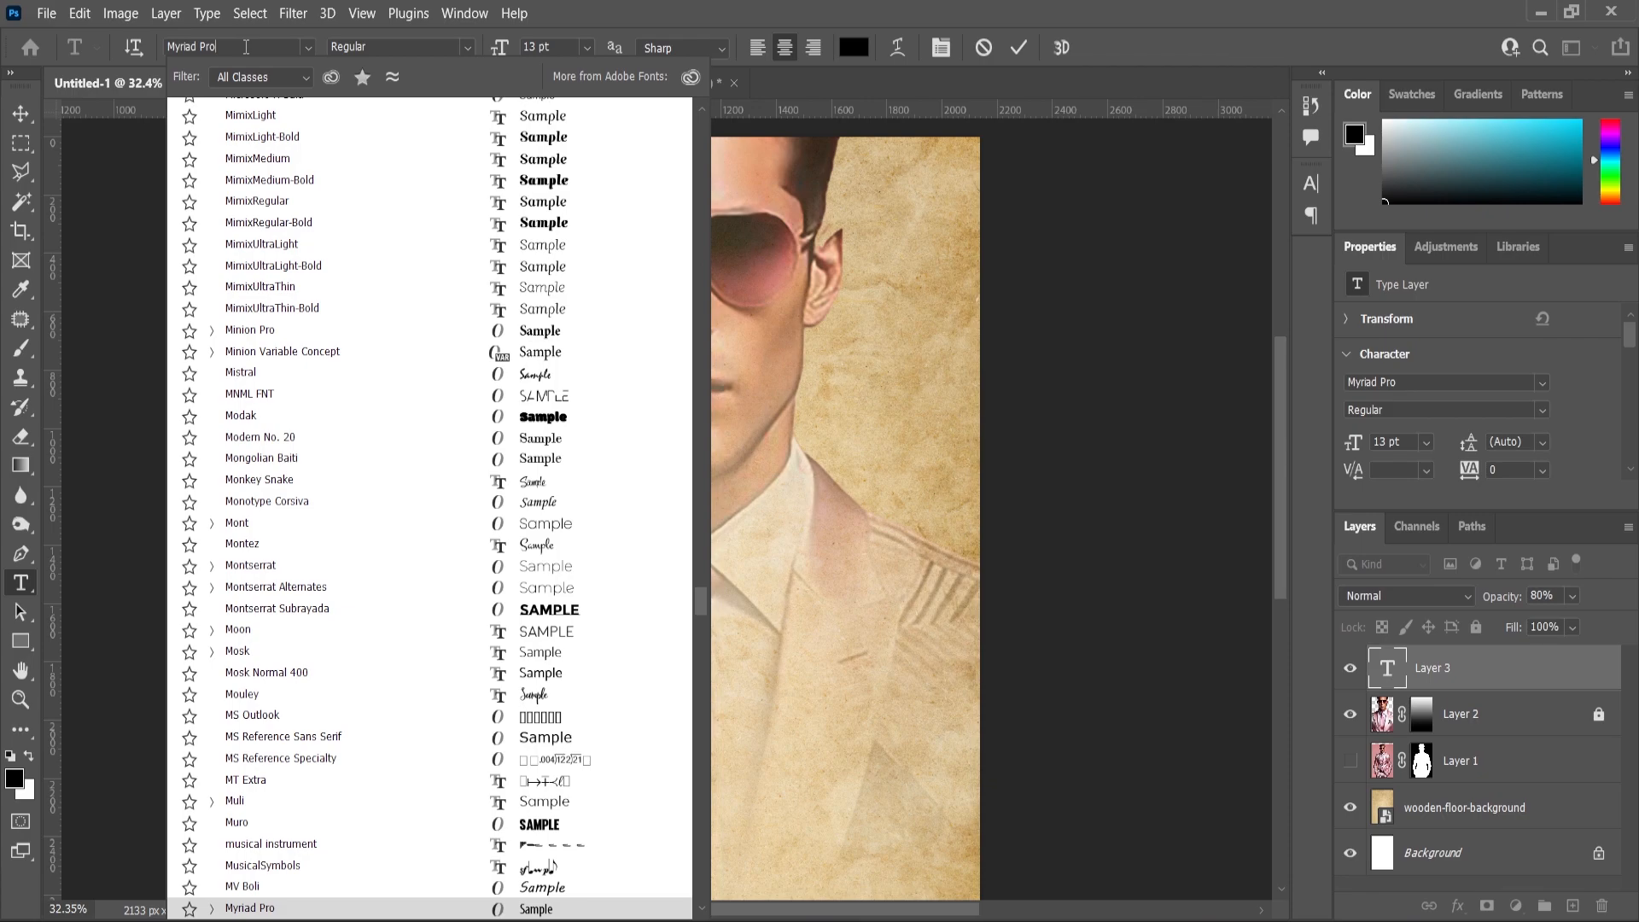
{"action": "type", "text": "POPP"}
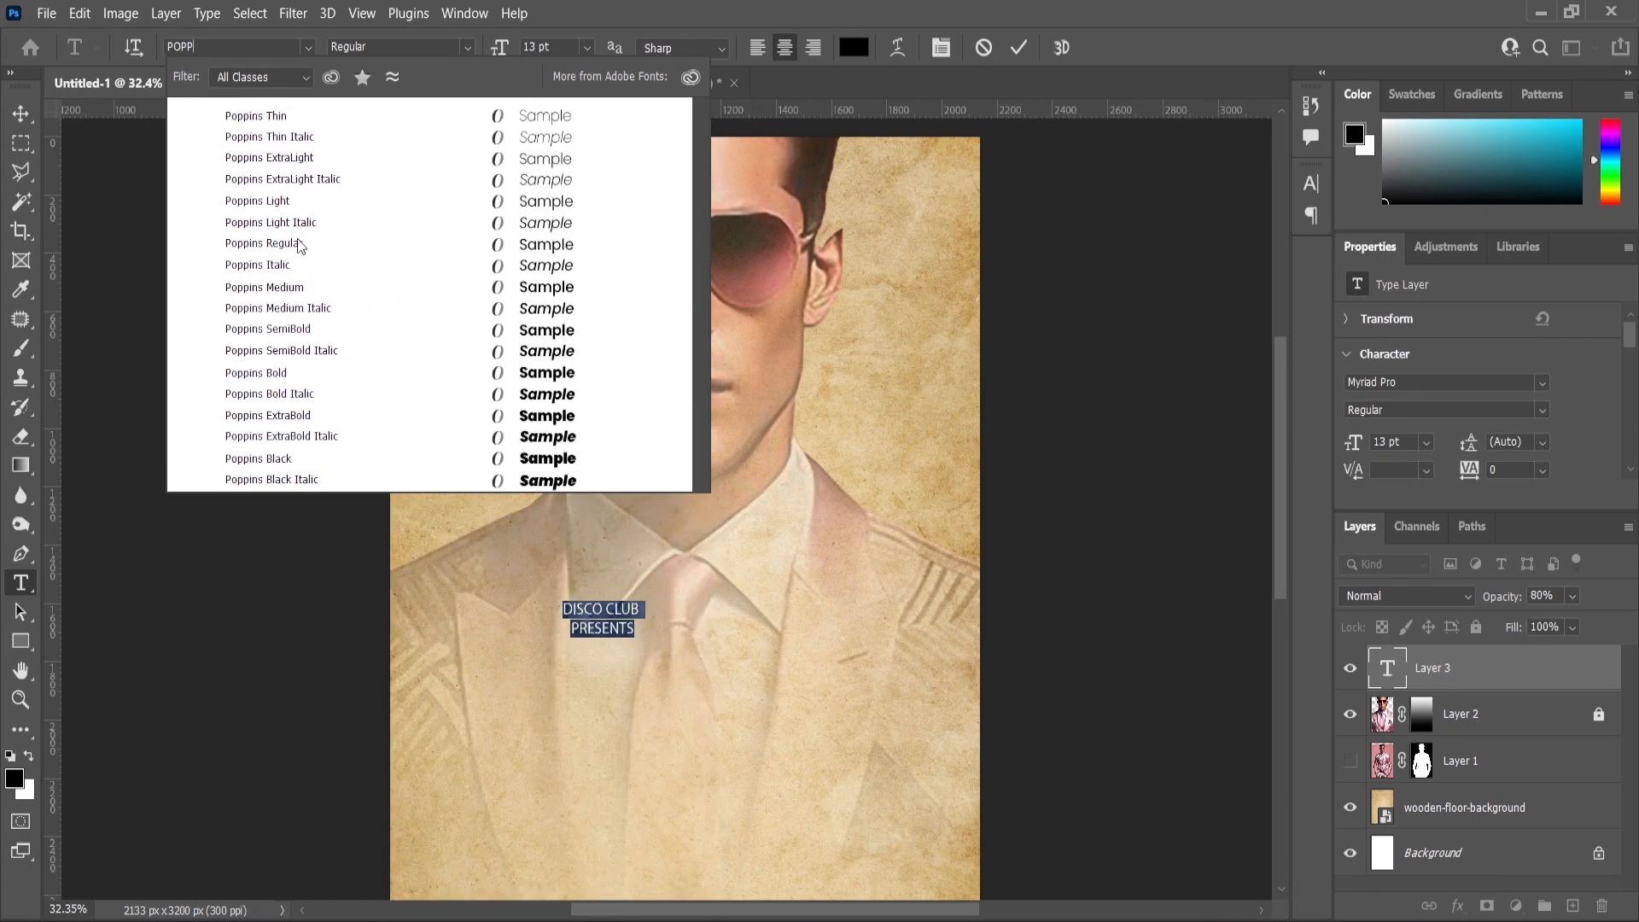
{"action": "left_click", "coordinate": [297, 244]}
{"action": "left_click", "coordinate": [21, 113]}
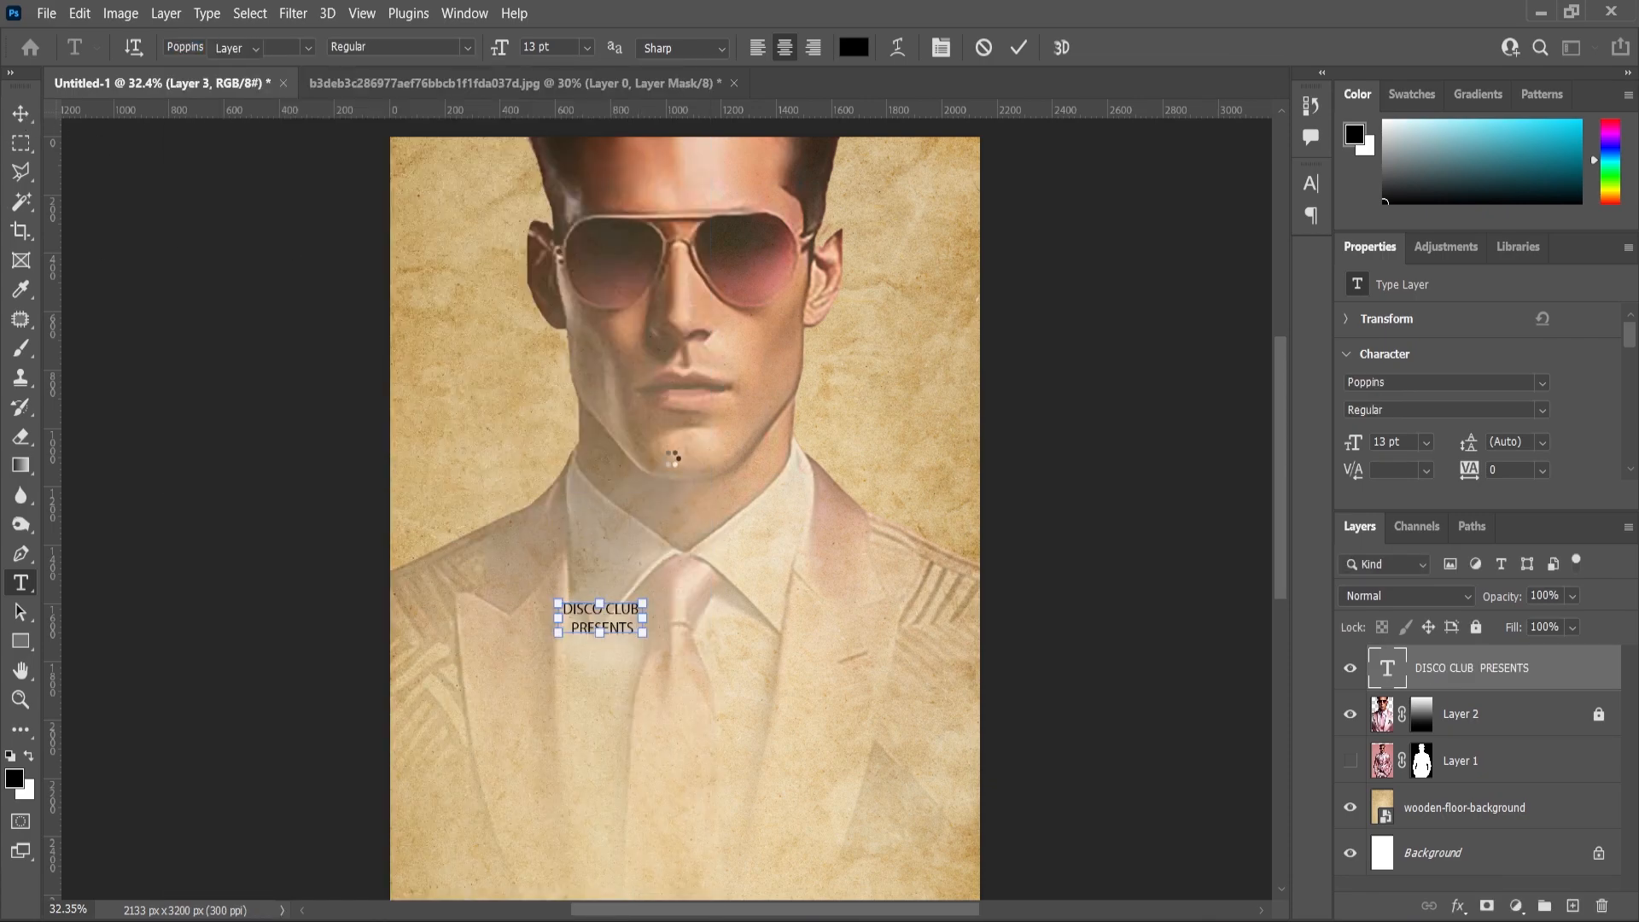
Move the DISCO CLUB PRESENTS text to the centre of the man's forehead near the canvas's upper edge.
{"action": "scroll", "coordinate": [602, 589], "scroll_direction": "down", "scroll_amount": 1}
{"action": "left_click_drag", "start_coordinate": [602, 587], "coordinate": [706, 152]}
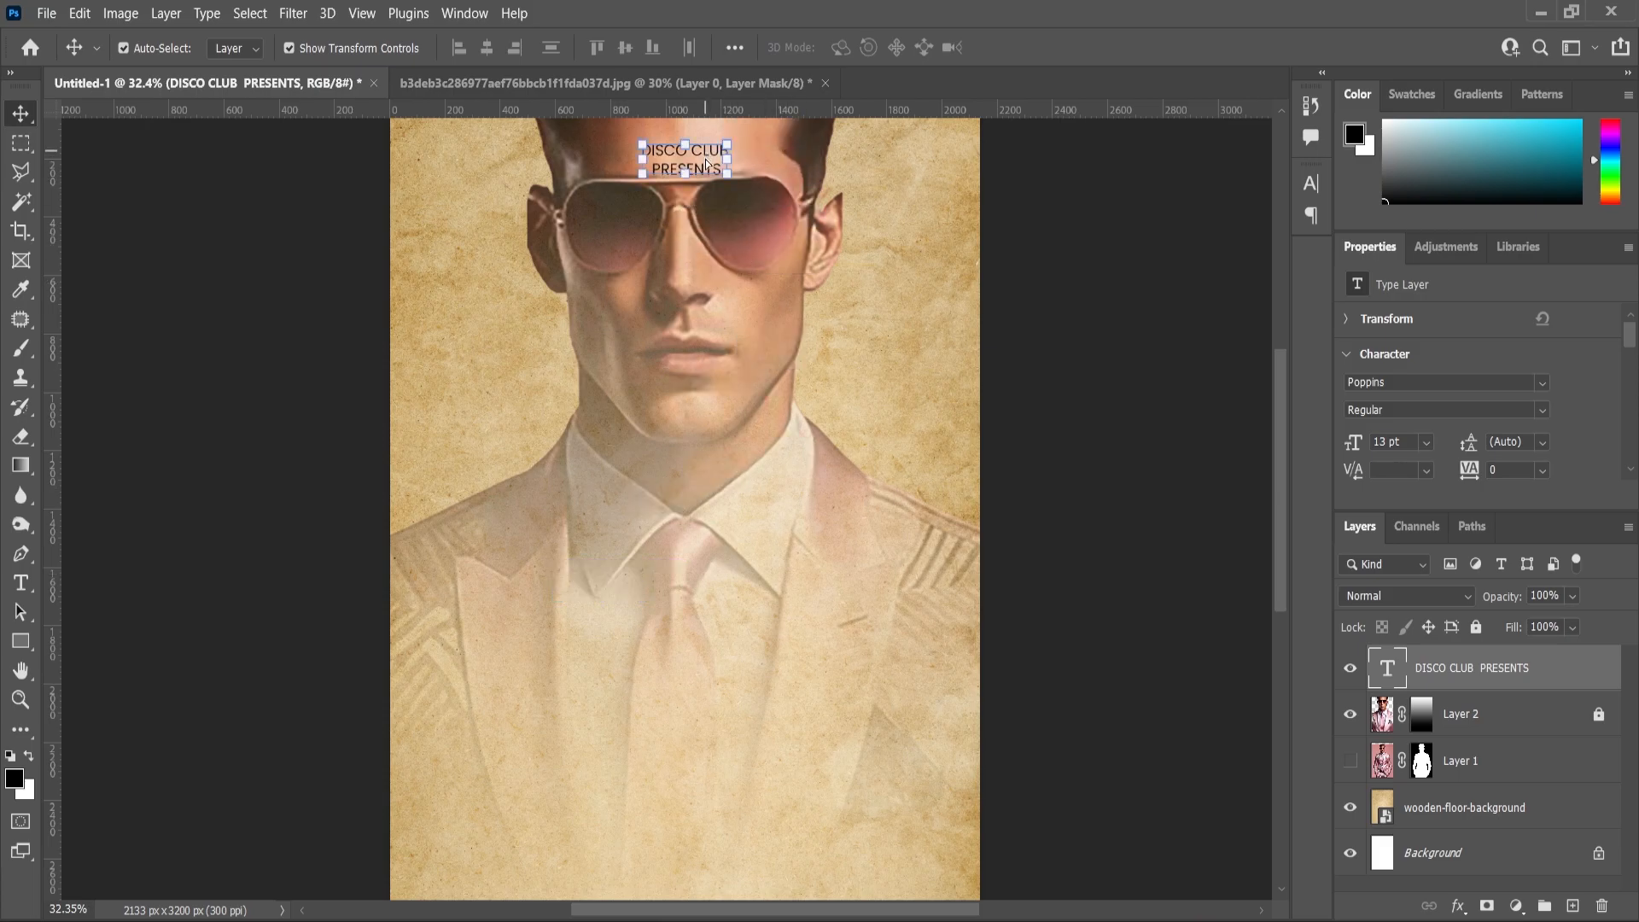
{"action": "scroll", "coordinate": [708, 290], "scroll_direction": "down", "scroll_amount": 3}
{"action": "scroll", "coordinate": [708, 278], "scroll_direction": "up", "scroll_amount": 6}
{"action": "scroll", "coordinate": [707, 282], "scroll_direction": "up", "scroll_amount": 3}
{"action": "left_click_drag", "start_coordinate": [693, 373], "coordinate": [692, 331]}
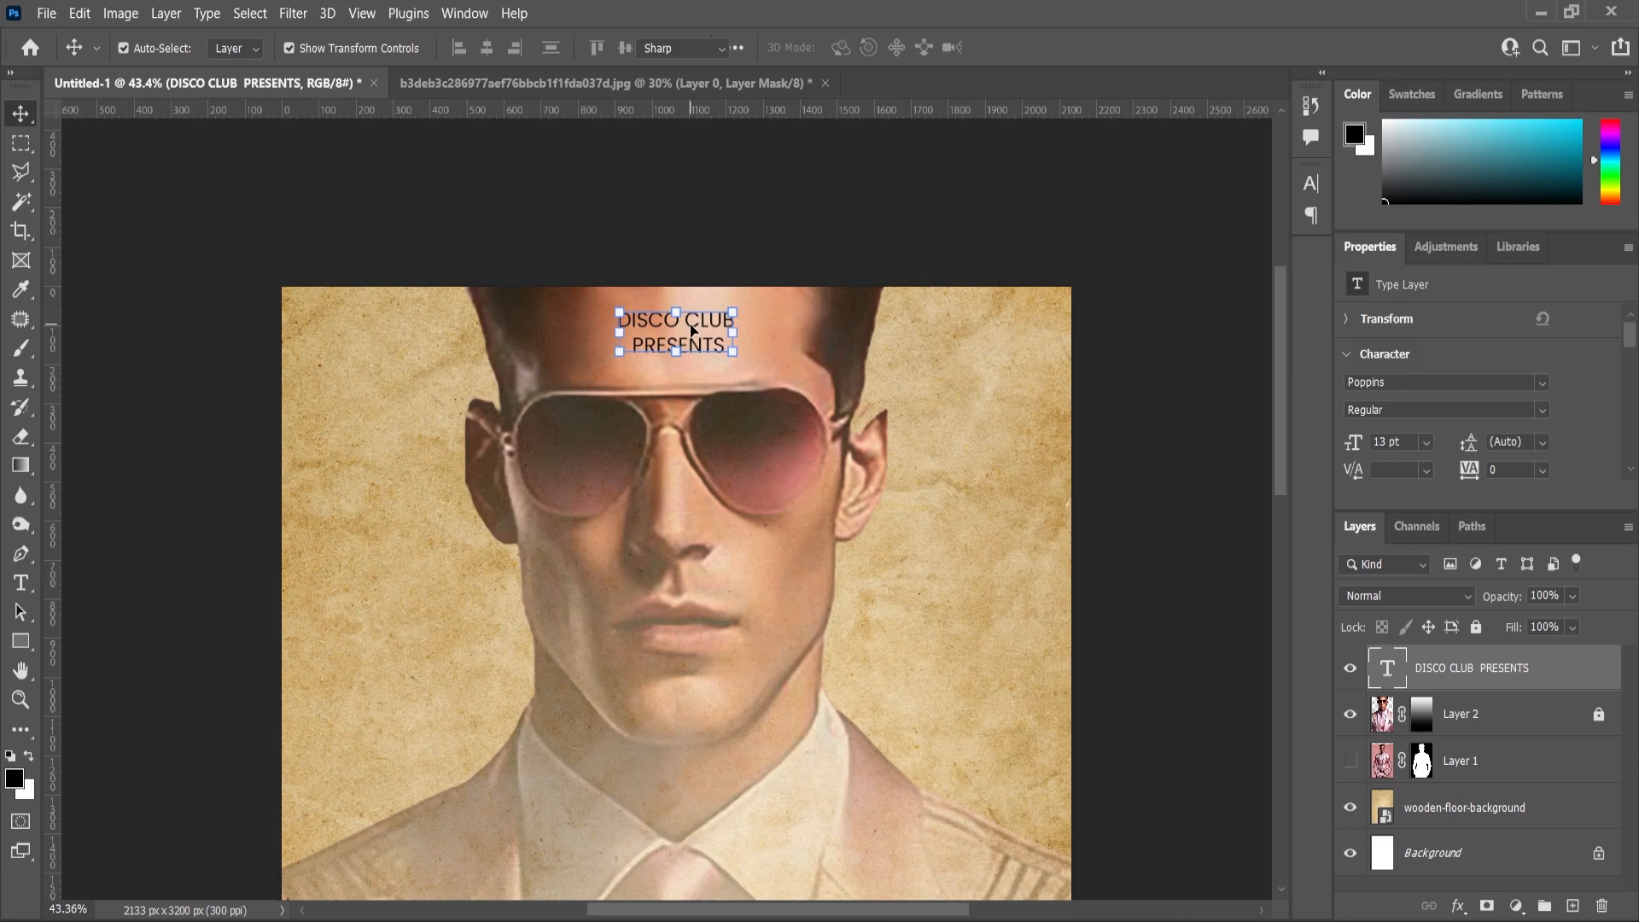
Set the DISCO CLUB PRESENTS text to Poppins Medium with 14 pt leading.
{"action": "double_click", "coordinate": [693, 331]}
{"action": "left_click", "coordinate": [469, 47]}
{"action": "left_click", "coordinate": [461, 213]}
{"action": "left_click_drag", "start_coordinate": [1474, 449], "coordinate": [1472, 450]}
{"action": "left_click", "coordinate": [25, 114]}
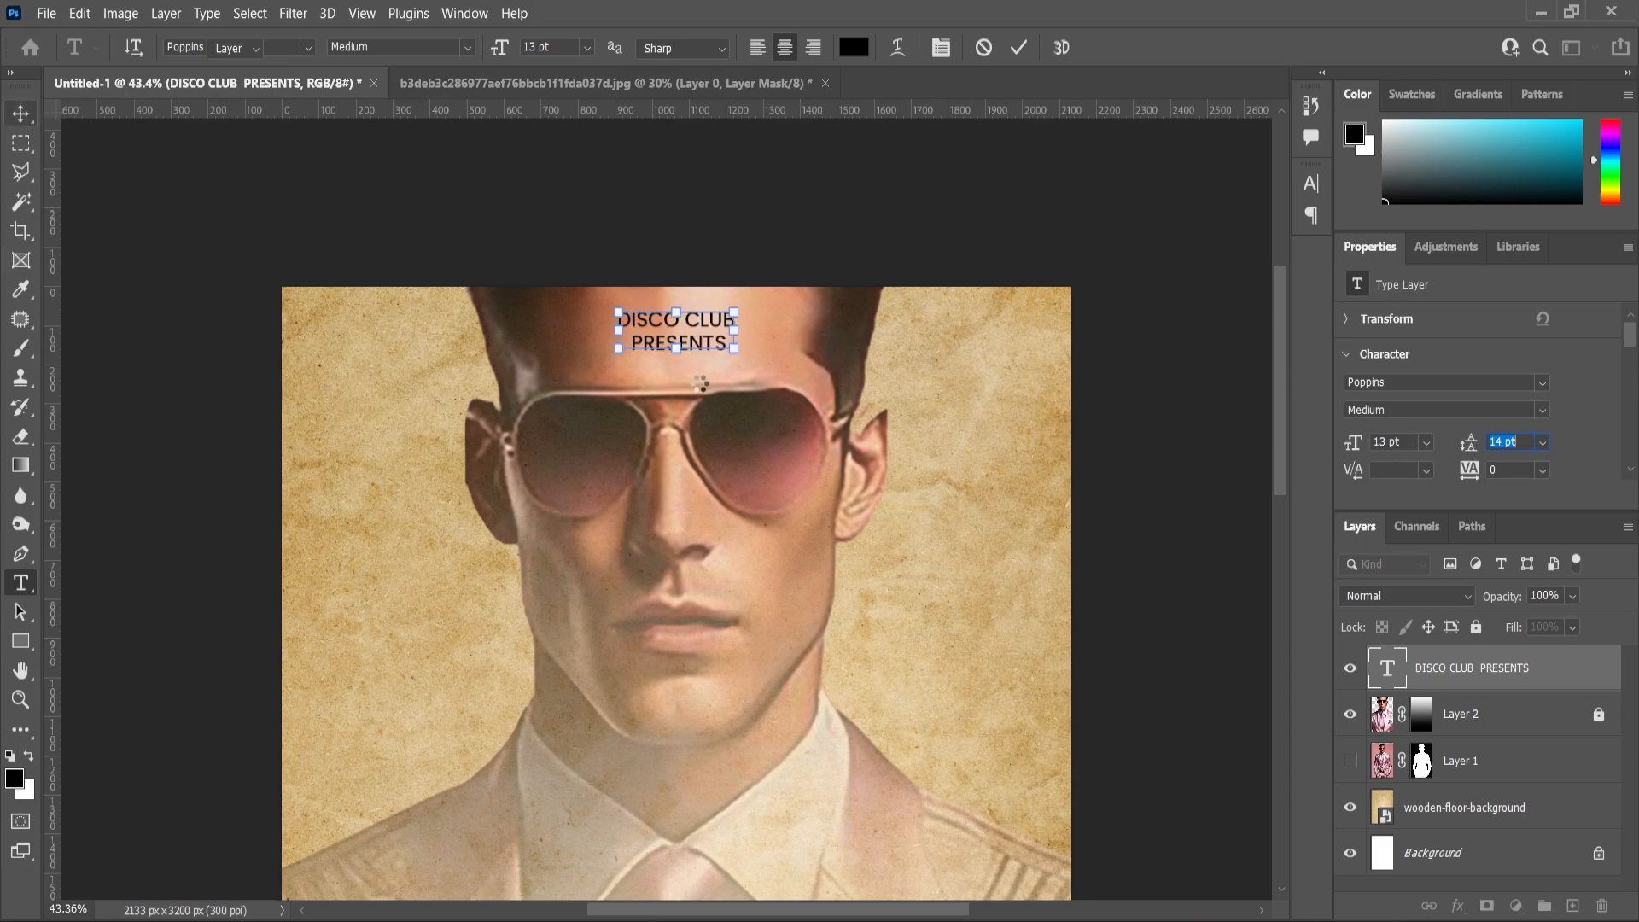
Fine-tune the vertical position of the DISCO CLUB PRESENTS text on the forehead.
{"action": "scroll", "coordinate": [700, 383], "scroll_direction": "down", "scroll_amount": 2}
{"action": "scroll", "coordinate": [695, 352], "scroll_direction": "up", "scroll_amount": 4}
{"action": "left_click_drag", "start_coordinate": [691, 347], "coordinate": [689, 360]}
Unlock Layer 2, enlarge the faded man to 101.52% and shift him slightly down, with the layer locked again.
{"action": "left_click", "coordinate": [22, 701]}
{"action": "left_click_drag", "start_coordinate": [782, 402], "coordinate": [709, 403]}
{"action": "key", "text": "v"}
{"action": "left_click", "coordinate": [708, 511]}
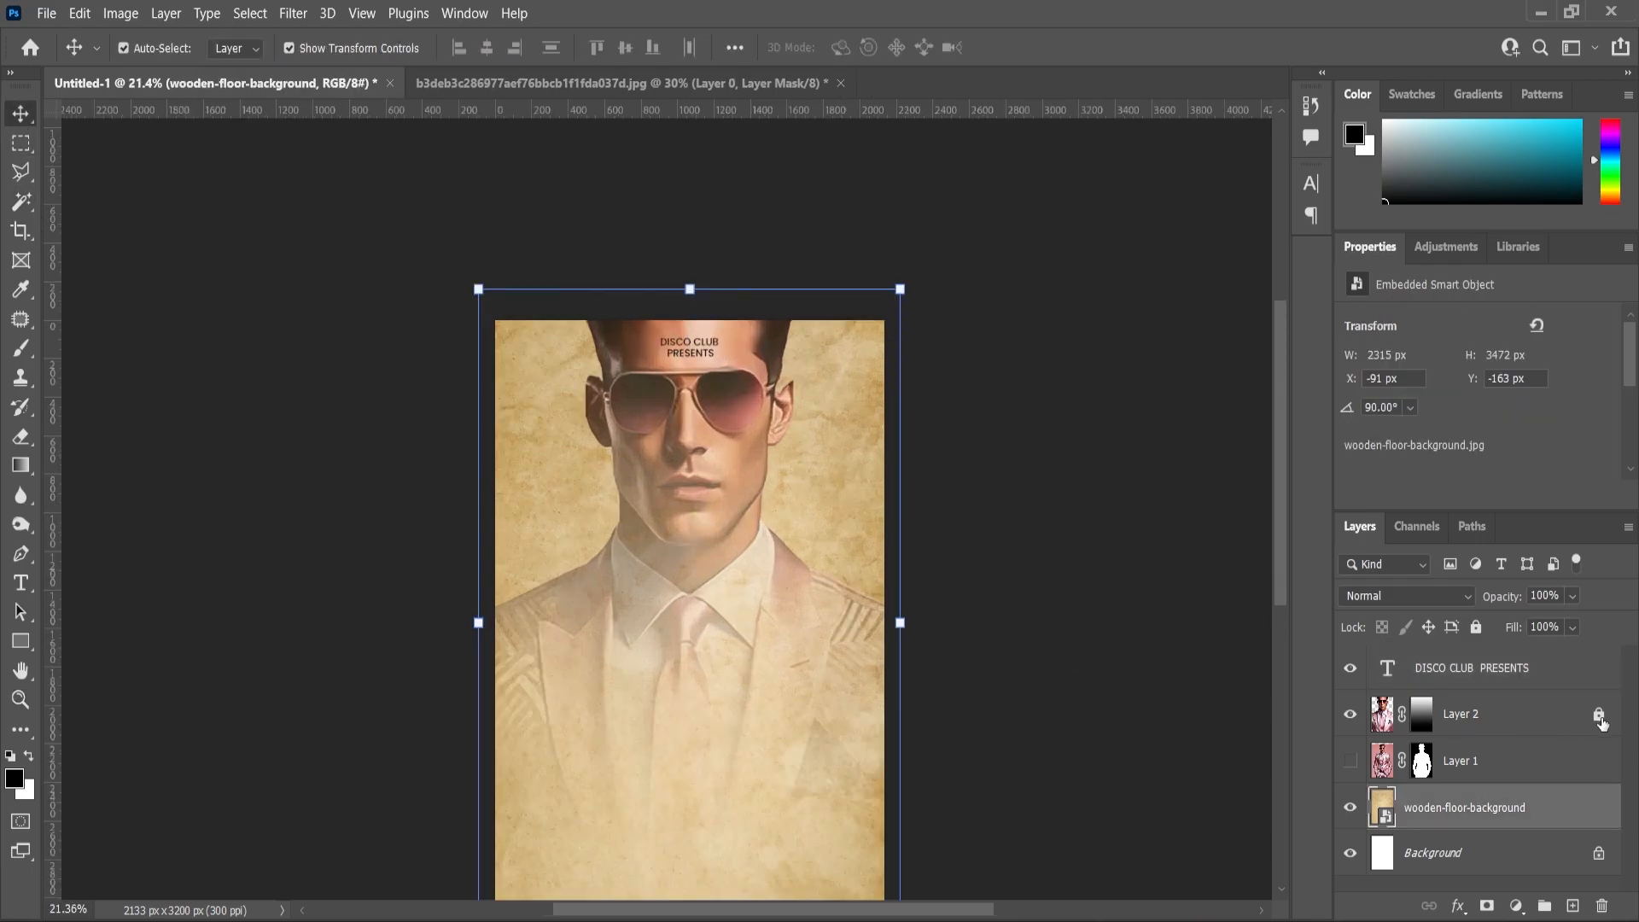
{"action": "left_click", "coordinate": [698, 558]}
{"action": "left_click_drag", "start_coordinate": [1063, 211], "coordinate": [1069, 202]}
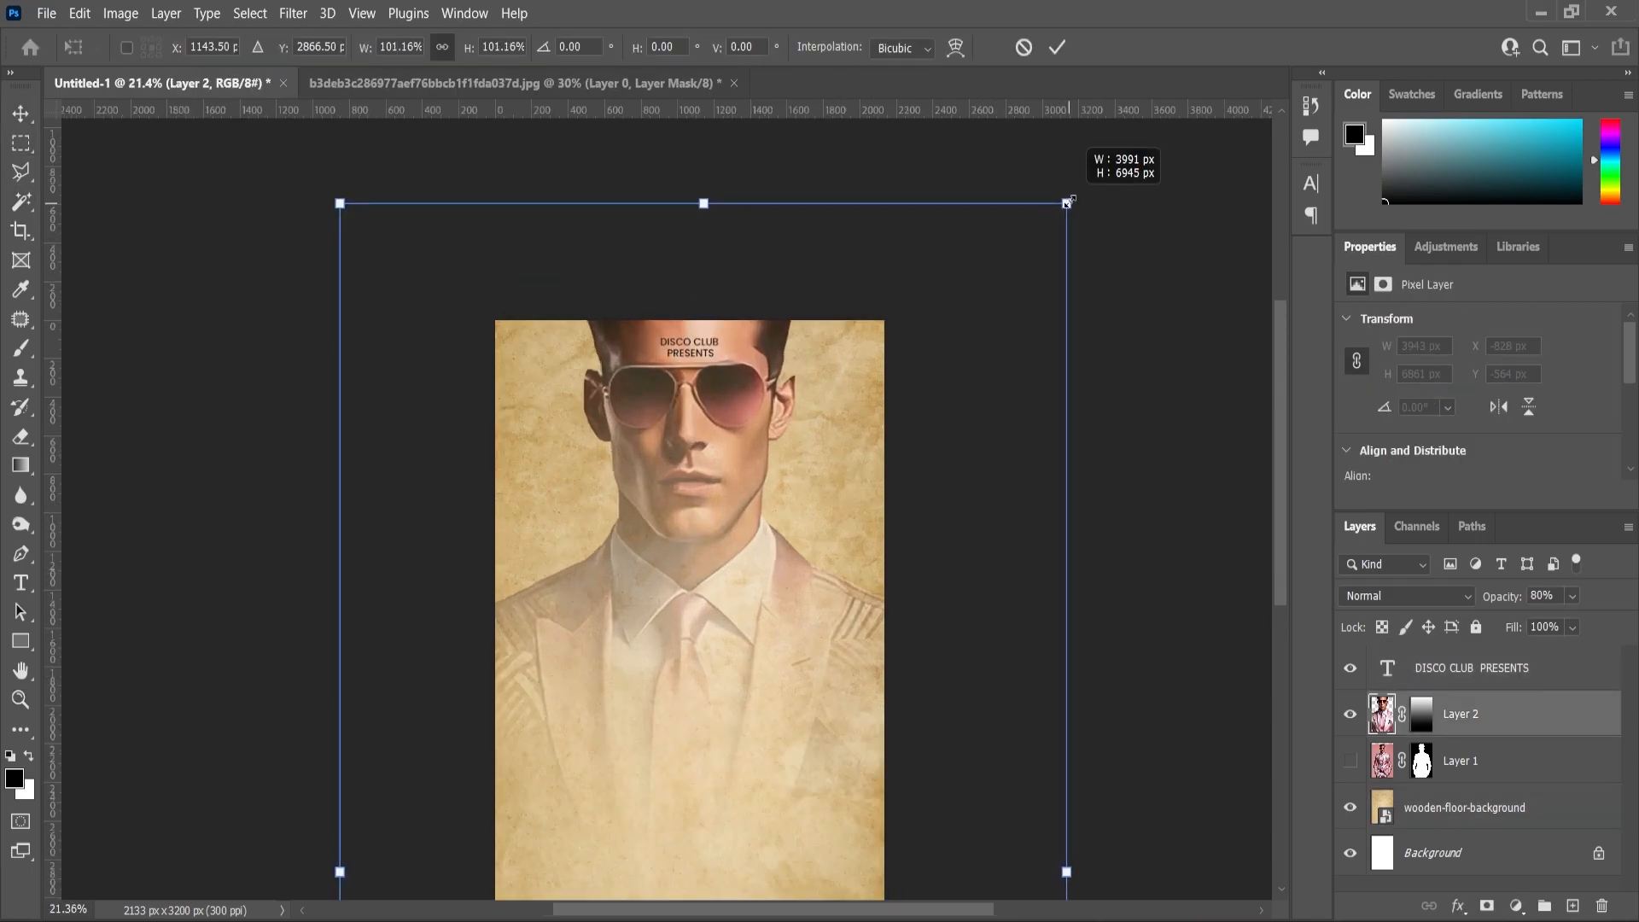
{"action": "left_click_drag", "start_coordinate": [725, 482], "coordinate": [725, 492]}
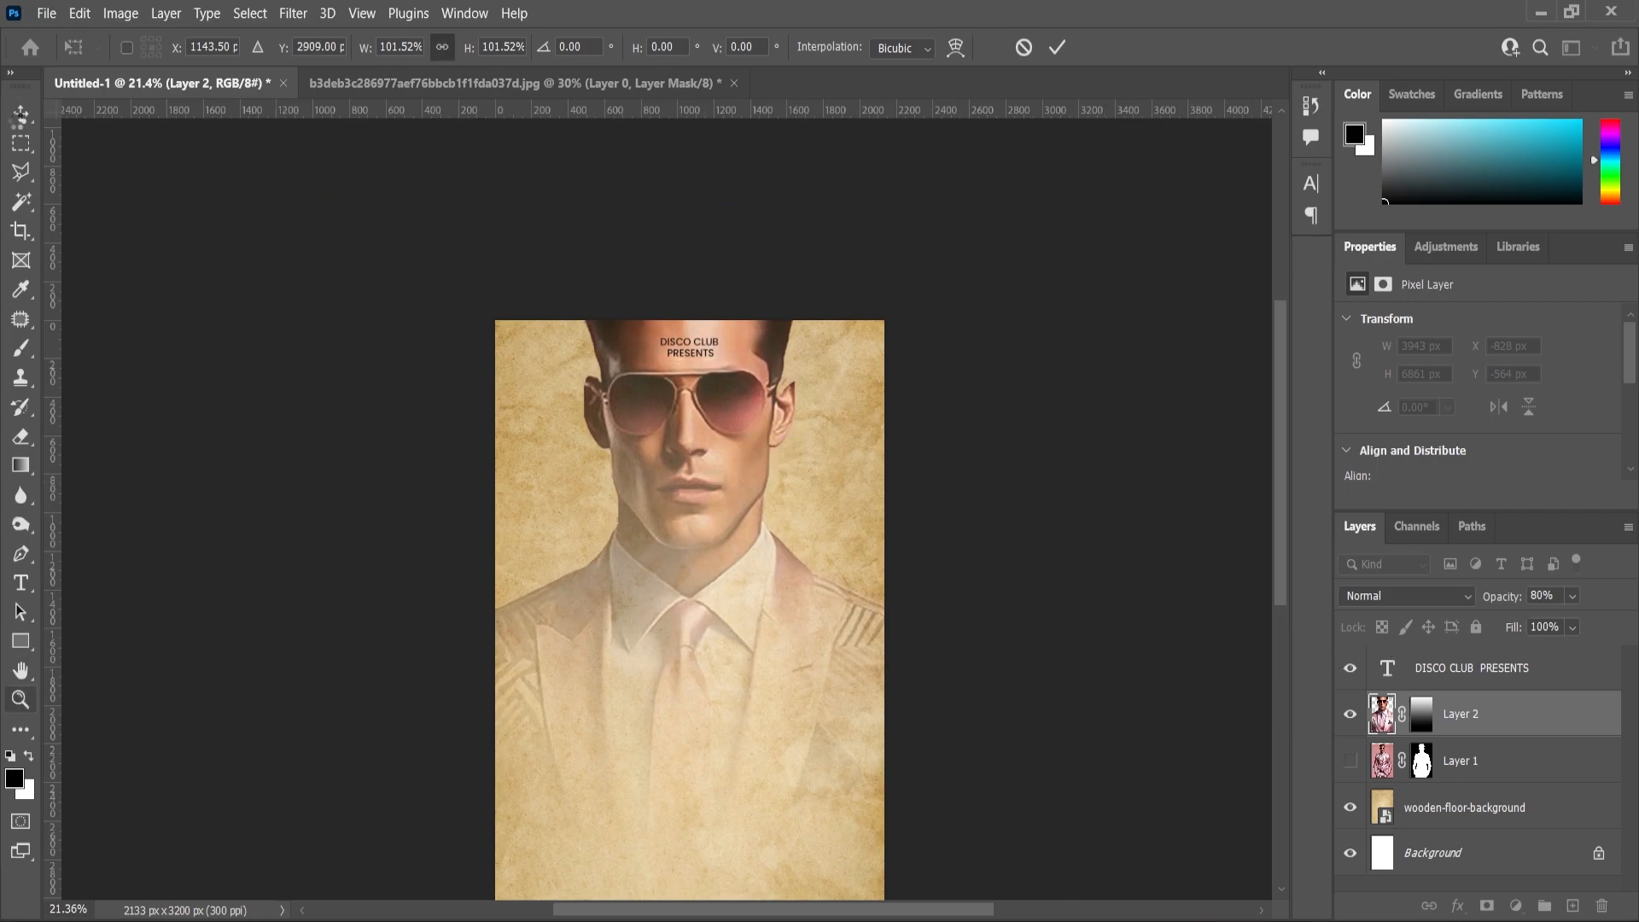
{"action": "left_click", "coordinate": [21, 113]}
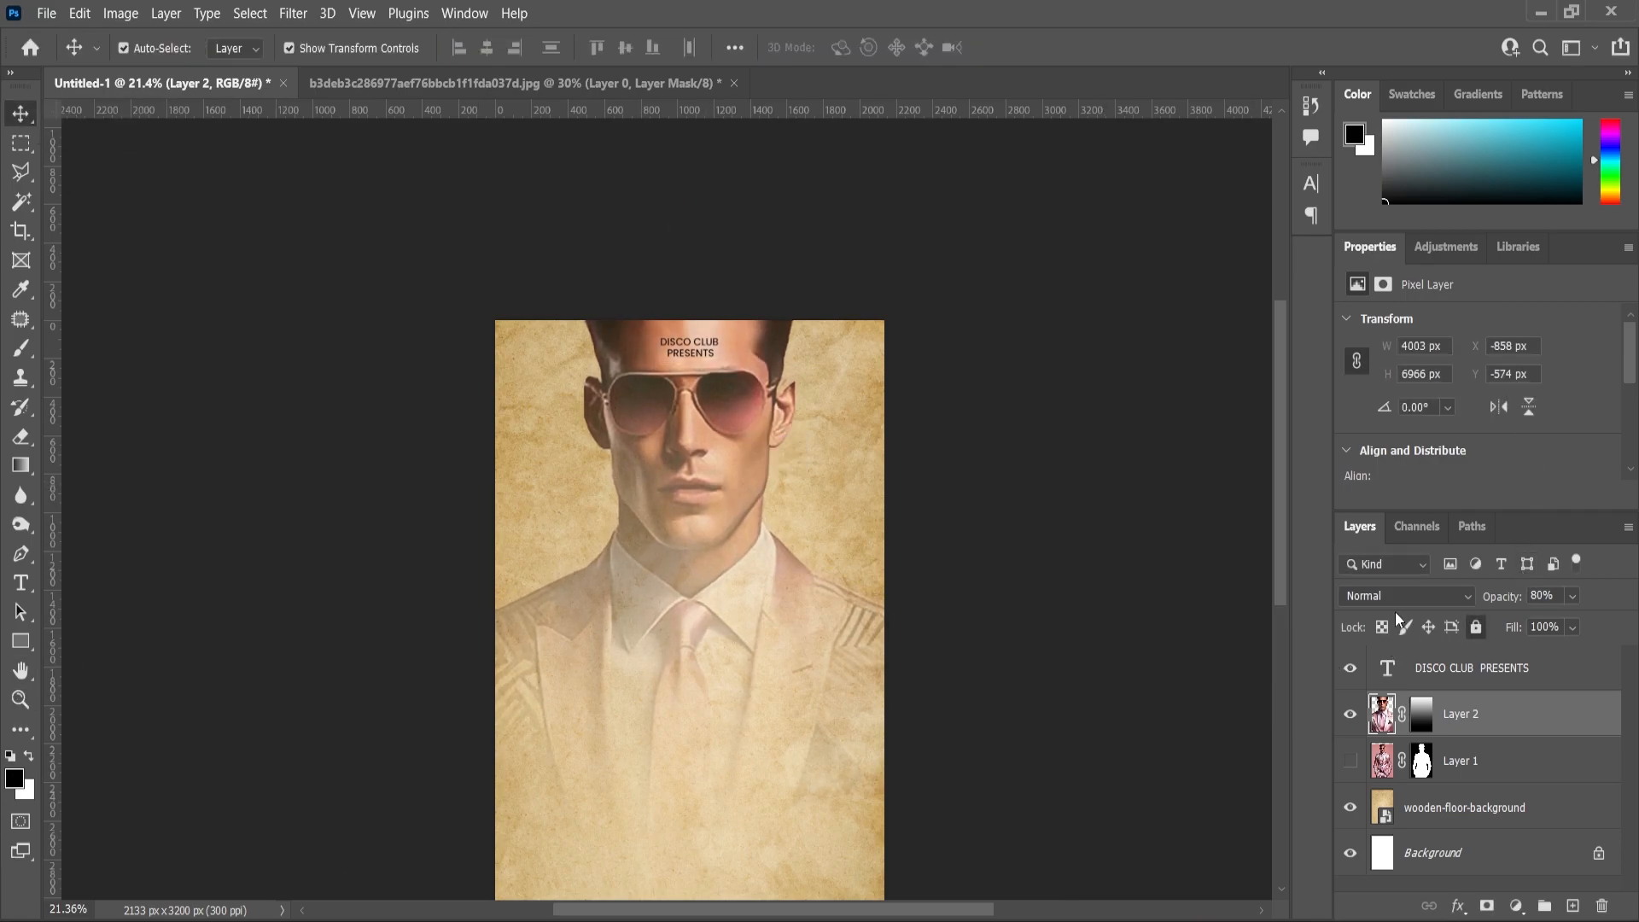
{"action": "left_click", "coordinate": [1475, 626]}
Set the size of the DISCO CLUB line in the forehead text to 16 pt.
{"action": "scroll", "coordinate": [712, 341], "scroll_direction": "up", "scroll_amount": 2}
{"action": "scroll", "coordinate": [712, 341], "scroll_direction": "up", "scroll_amount": 5}
{"action": "key", "text": "t"}
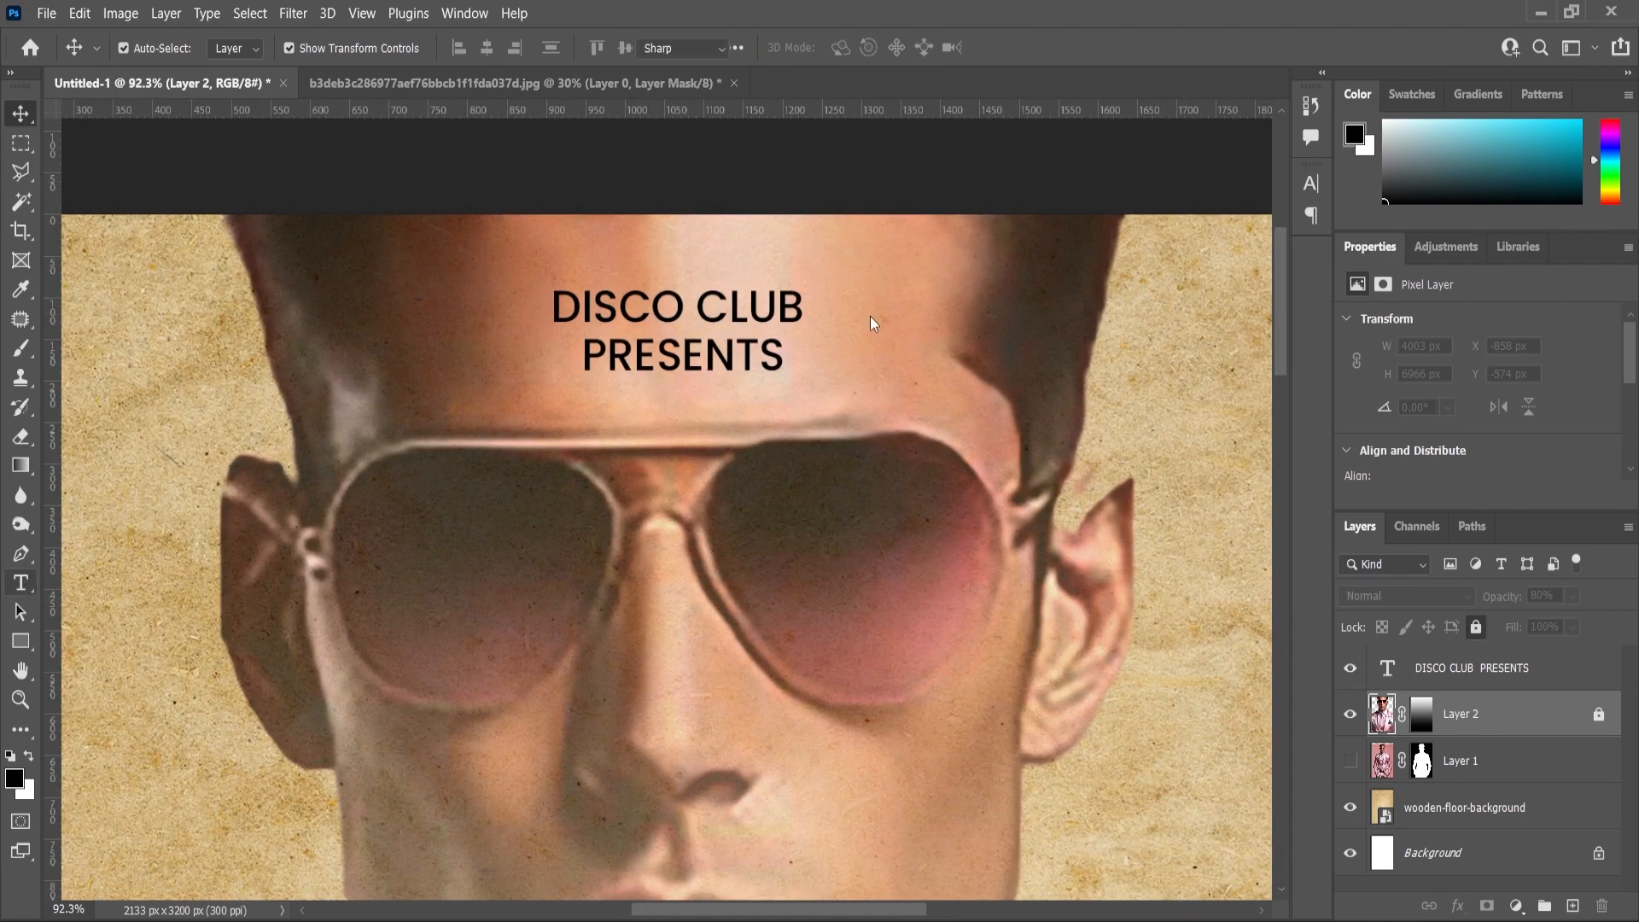
{"action": "left_click_drag", "start_coordinate": [814, 301], "coordinate": [551, 309]}
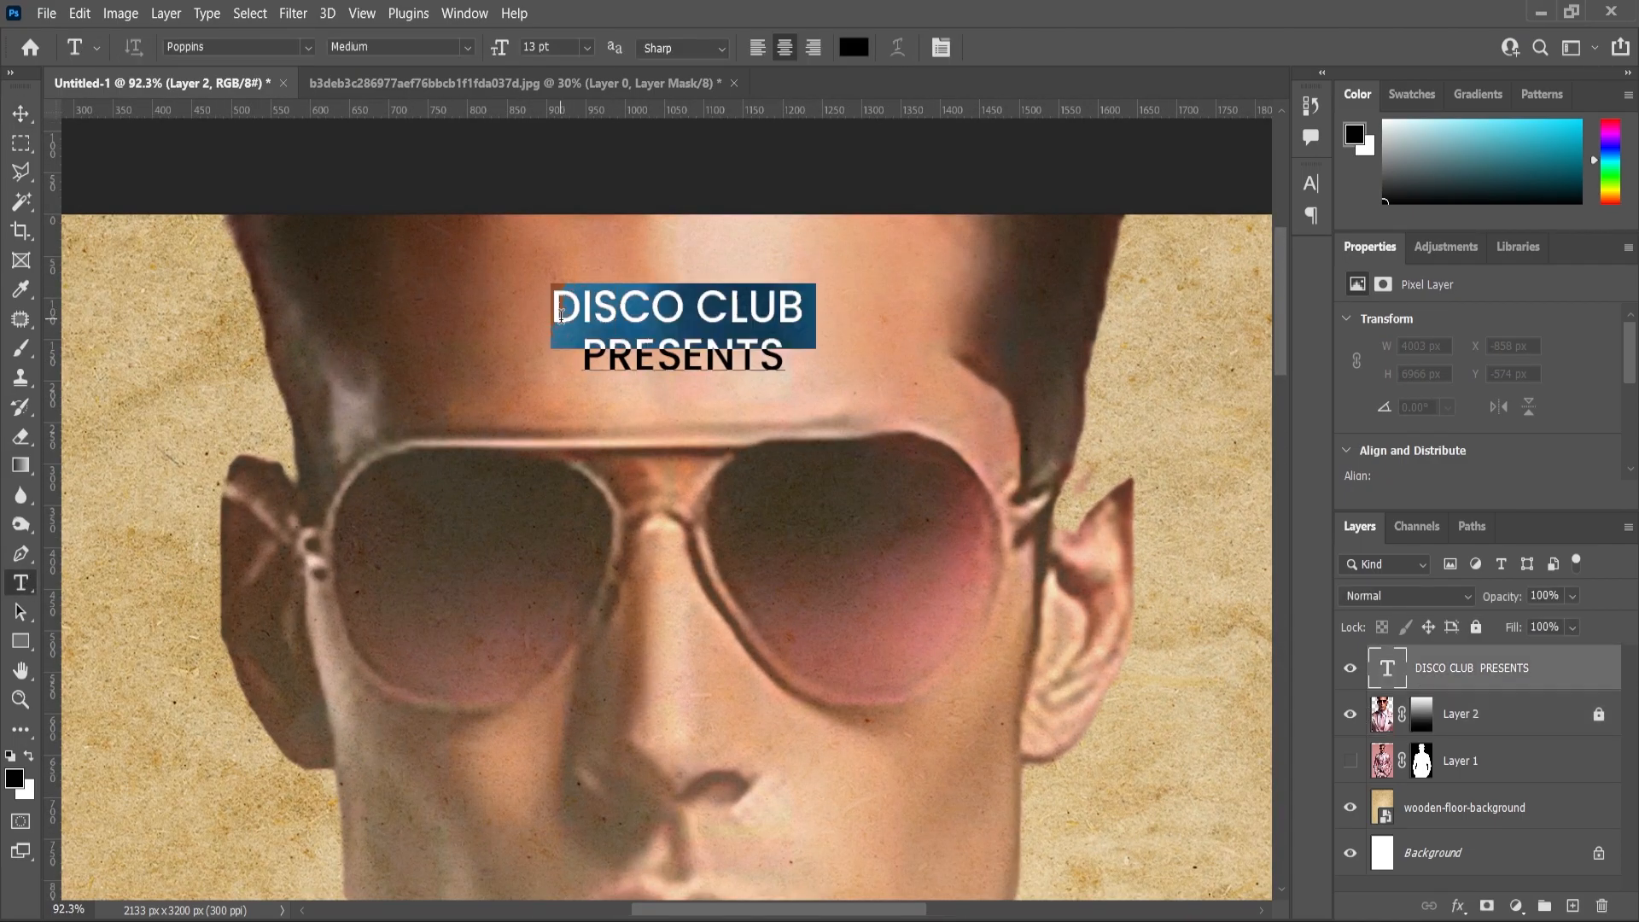
{"action": "left_click_drag", "start_coordinate": [502, 51], "coordinate": [509, 59]}
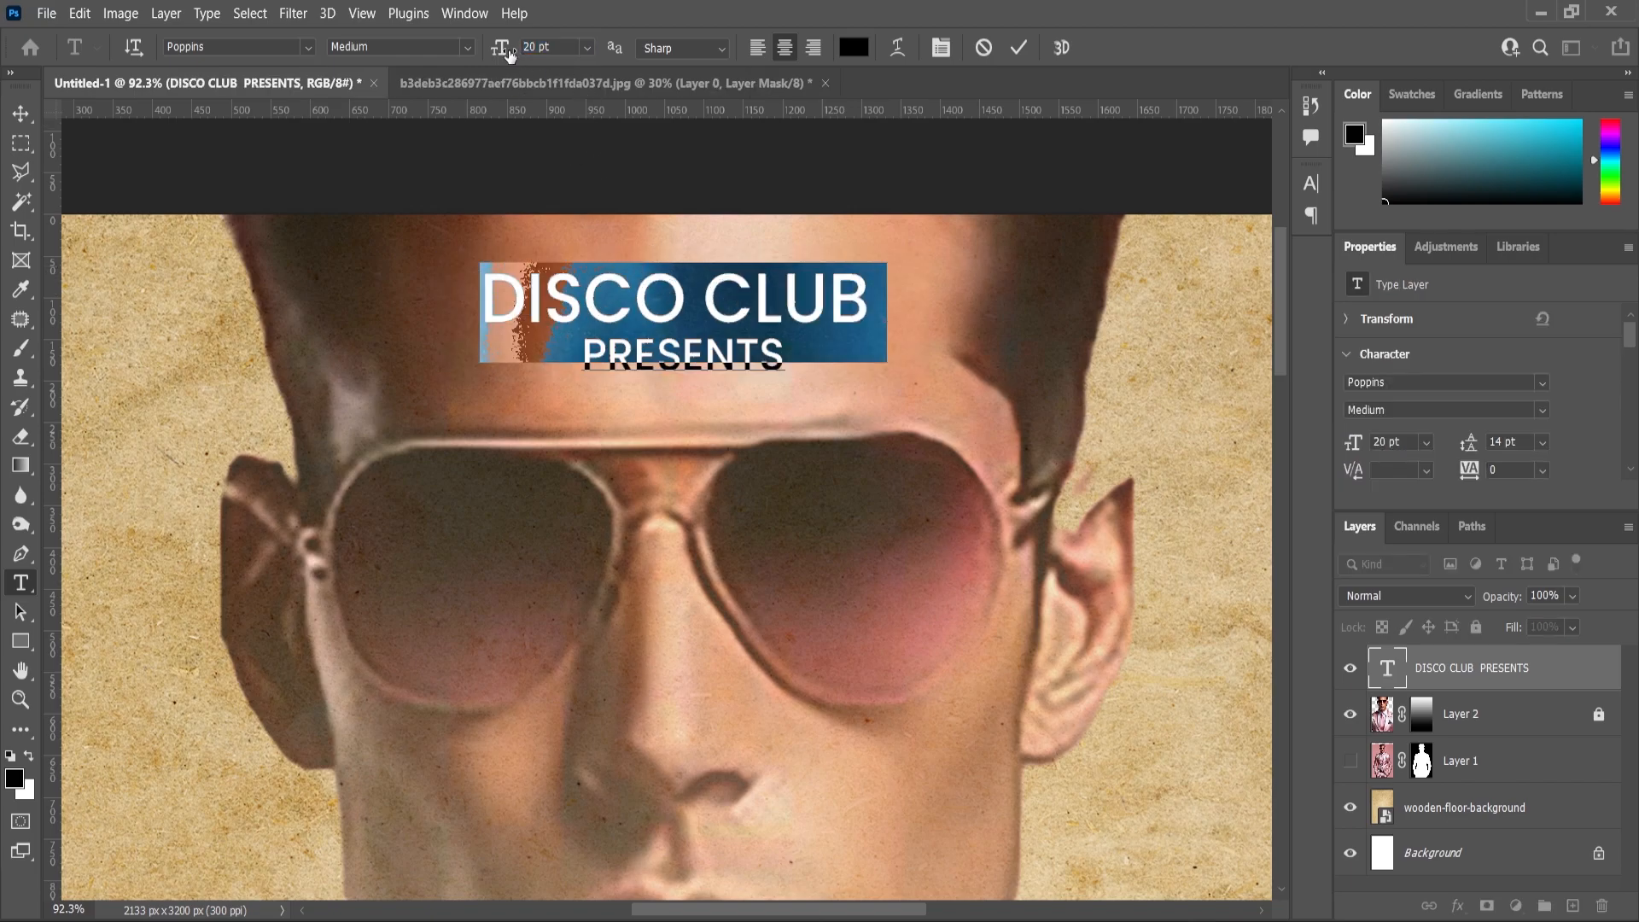
{"action": "type", "text": "16"}
{"action": "key", "text": "Return"}
Set the size of the PRESENTS line in the forehead text to 8 pt.
{"action": "left_click", "coordinate": [16, 593]}
{"action": "left_click_drag", "start_coordinate": [781, 358], "coordinate": [583, 358]}
{"action": "left_click", "coordinate": [502, 48]}
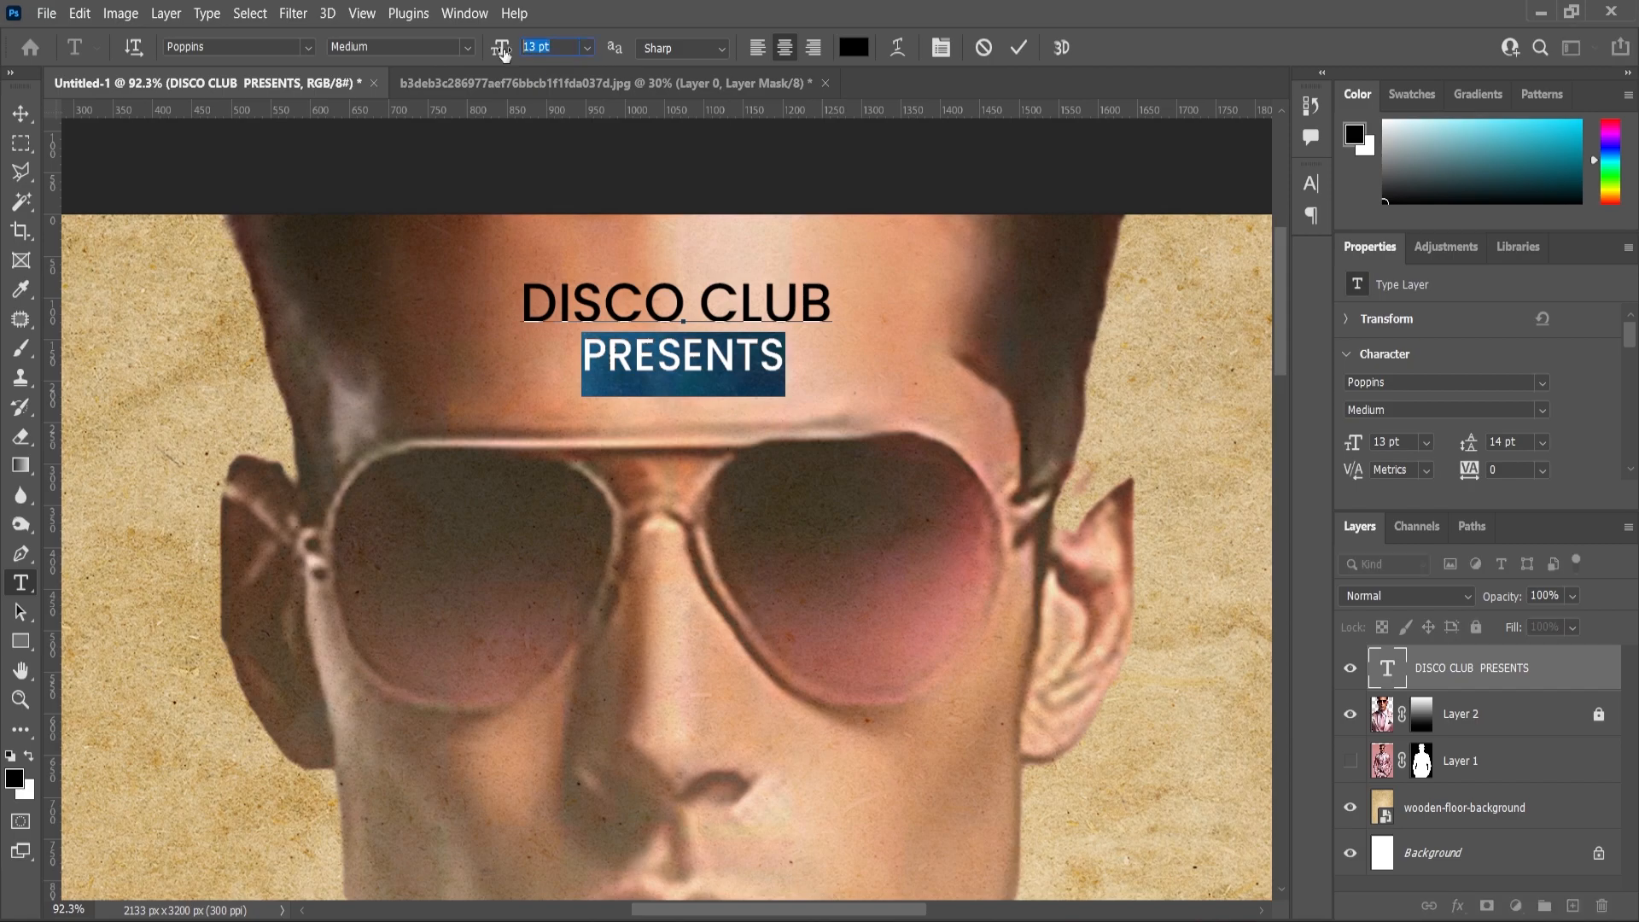
{"action": "type", "text": "8"}
{"action": "key", "text": "Return"}
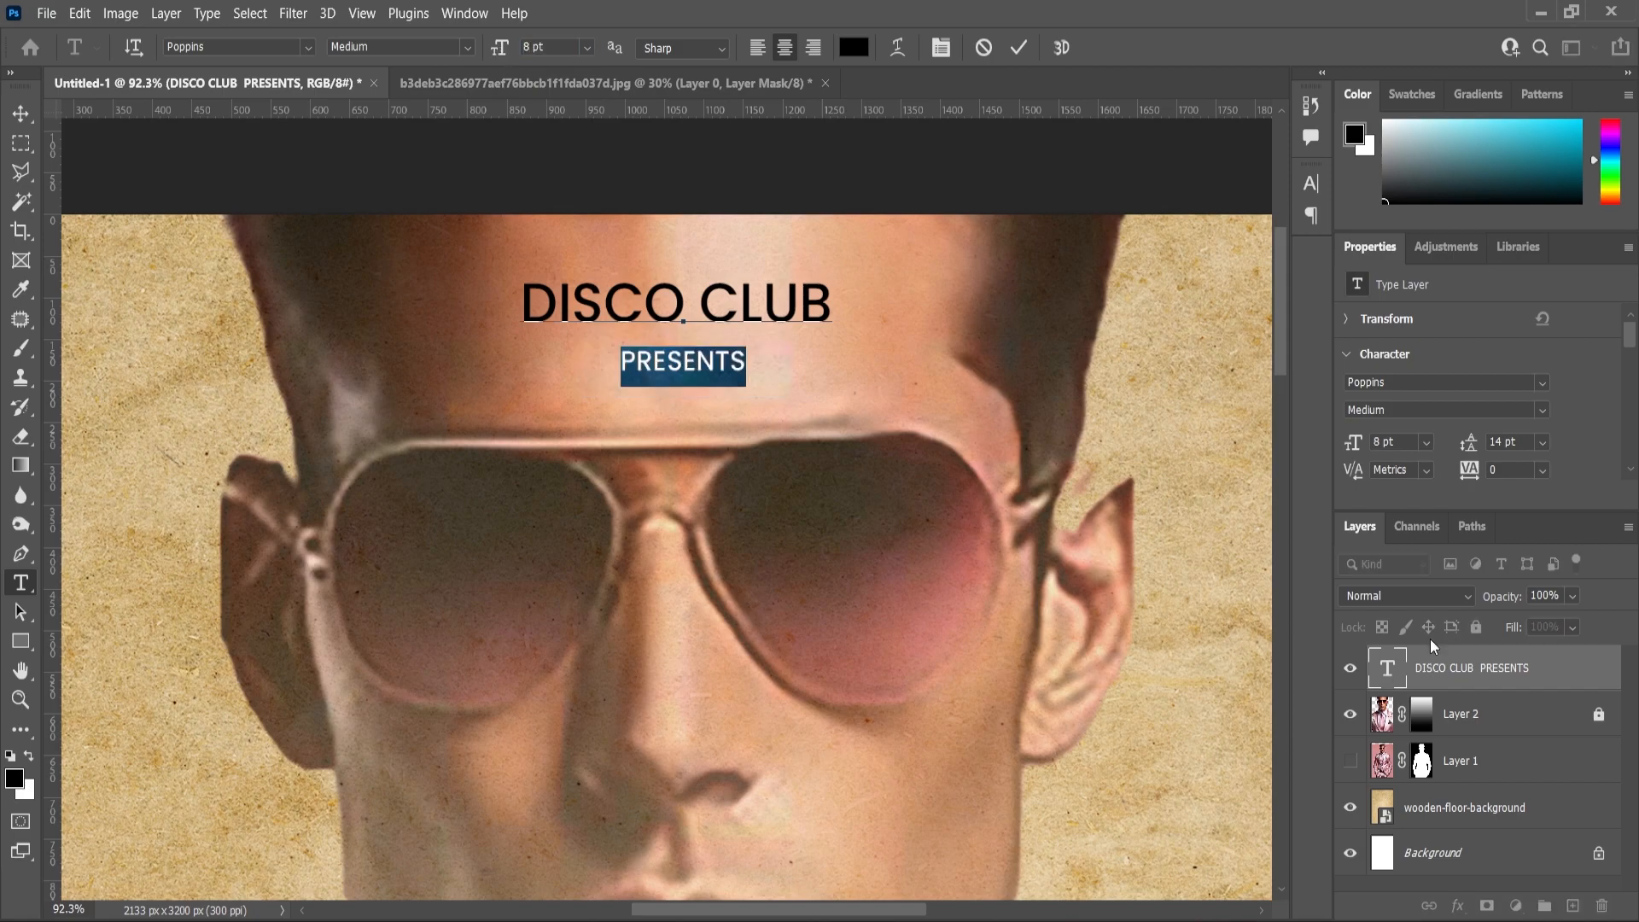
Reduce the leading of the entire DISCO CLUB PRESENTS text to 9 pt.
{"action": "key", "text": "ctrl+a"}
{"action": "left_click_drag", "start_coordinate": [1477, 450], "coordinate": [1471, 454]}
{"action": "left_click", "coordinate": [19, 125]}
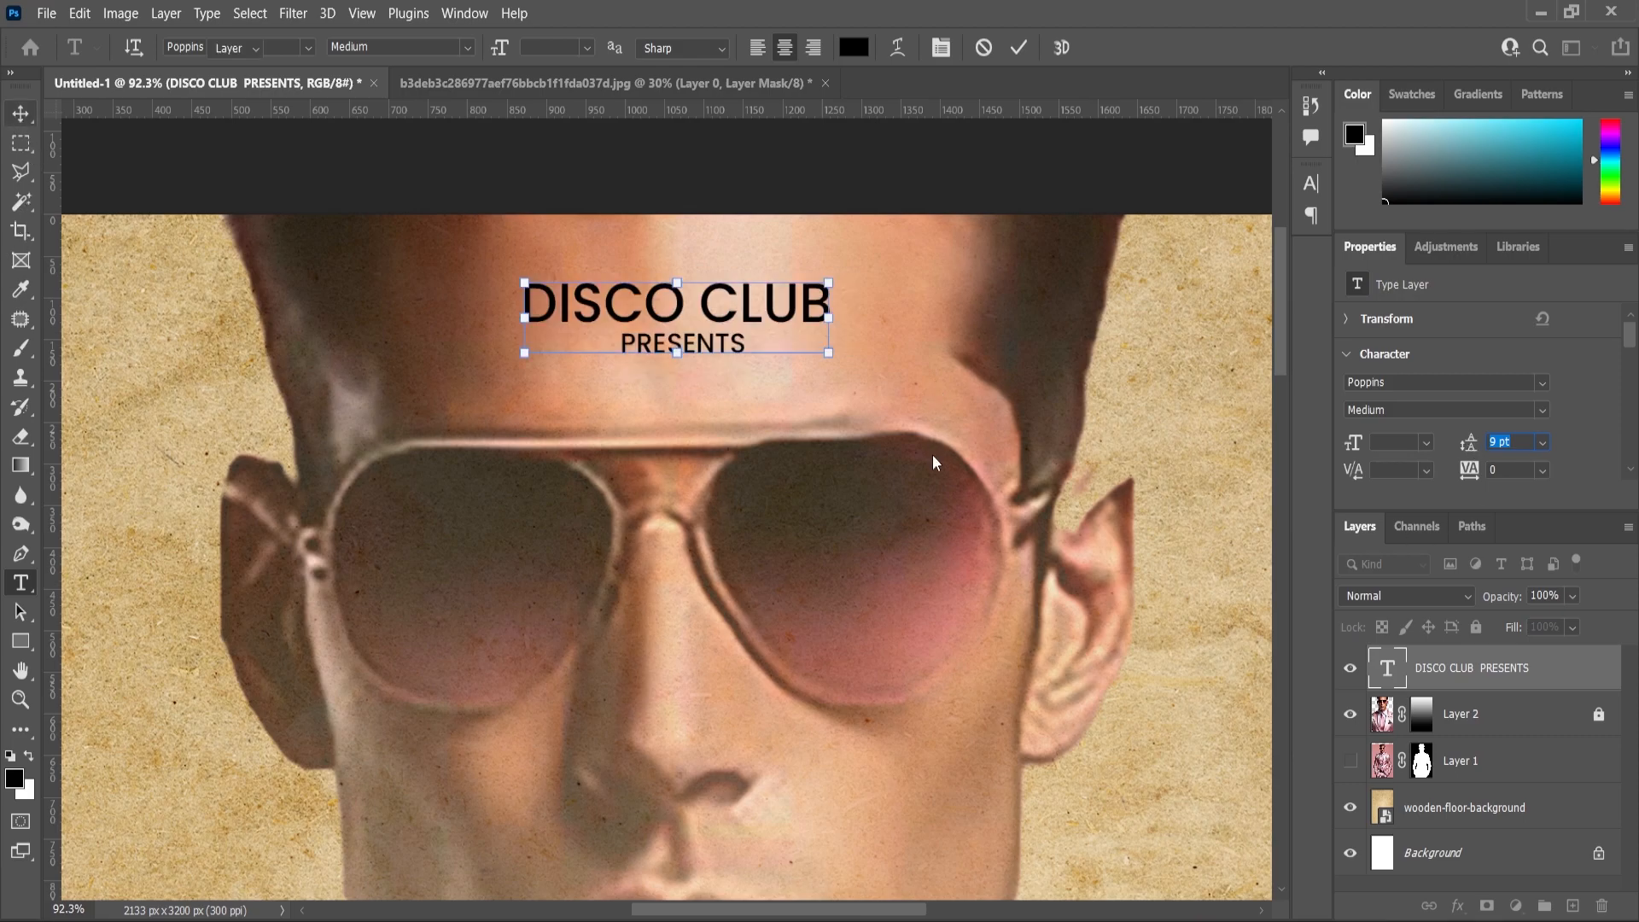
{"action": "scroll", "coordinate": [931, 456], "scroll_direction": "down", "scroll_amount": 5}
{"action": "scroll", "coordinate": [702, 523], "scroll_direction": "down", "scroll_amount": 2}
{"action": "left_click", "coordinate": [715, 546]}
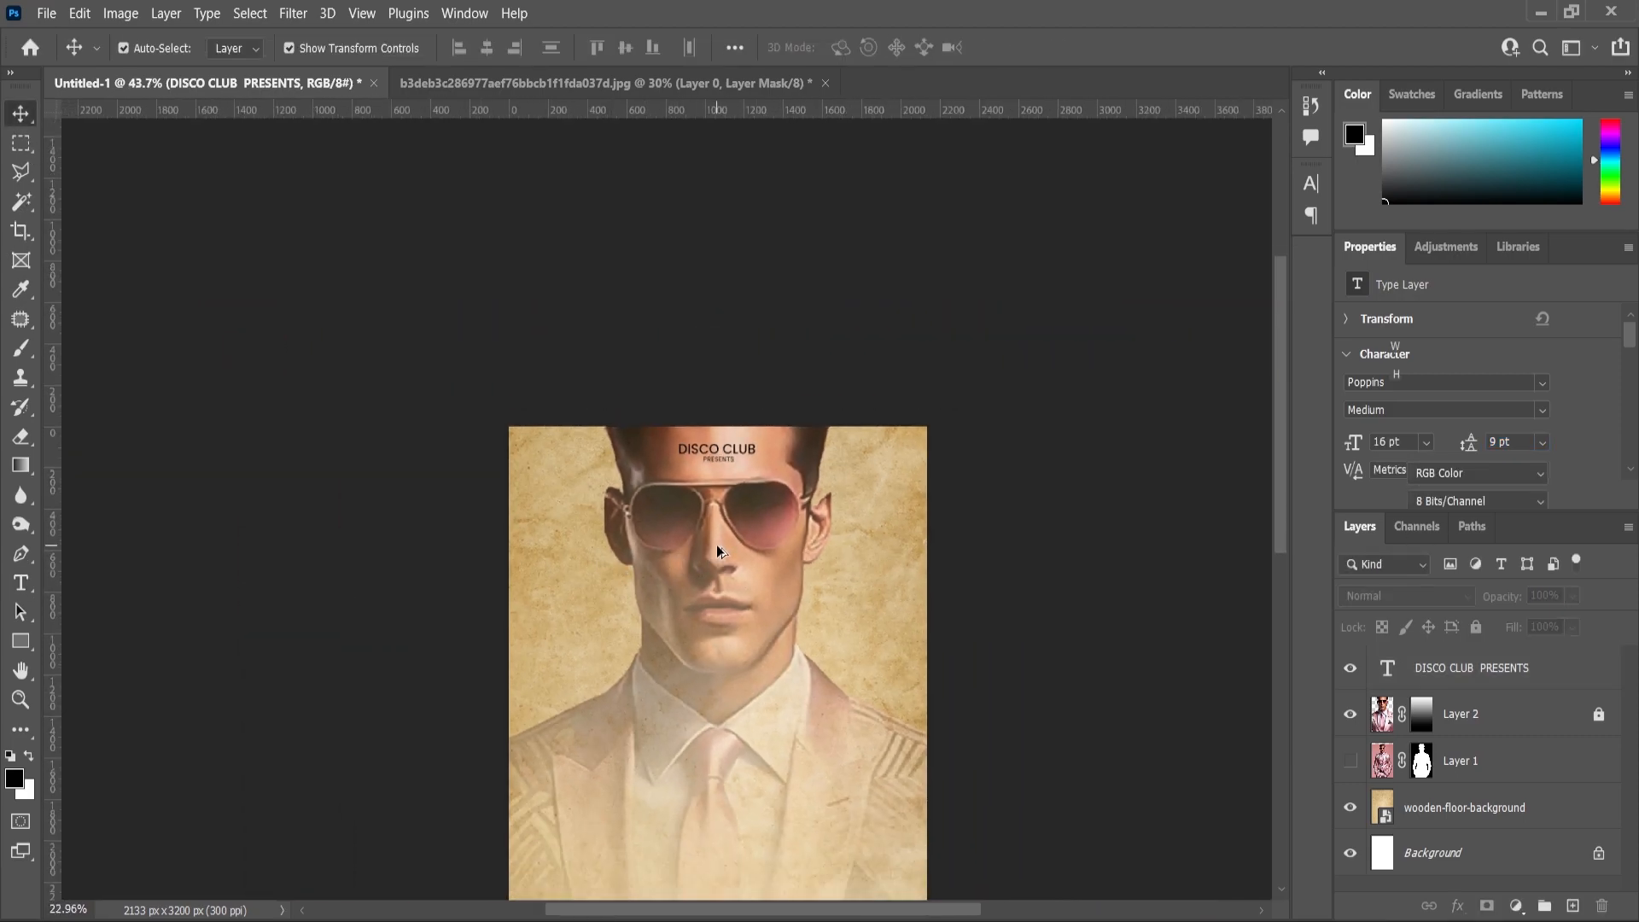
Widen the tracking of the PRESENTS line to 420.
{"action": "scroll", "coordinate": [716, 544], "scroll_direction": "up", "scroll_amount": 1}
{"action": "scroll", "coordinate": [484, 423], "scroll_direction": "down", "scroll_amount": 1}
{"action": "scroll", "coordinate": [842, 501], "scroll_direction": "up", "scroll_amount": 4}
{"action": "scroll", "coordinate": [612, 366], "scroll_direction": "up", "scroll_amount": 3}
{"action": "key", "text": "t"}
{"action": "left_click_drag", "start_coordinate": [665, 352], "coordinate": [548, 358]}
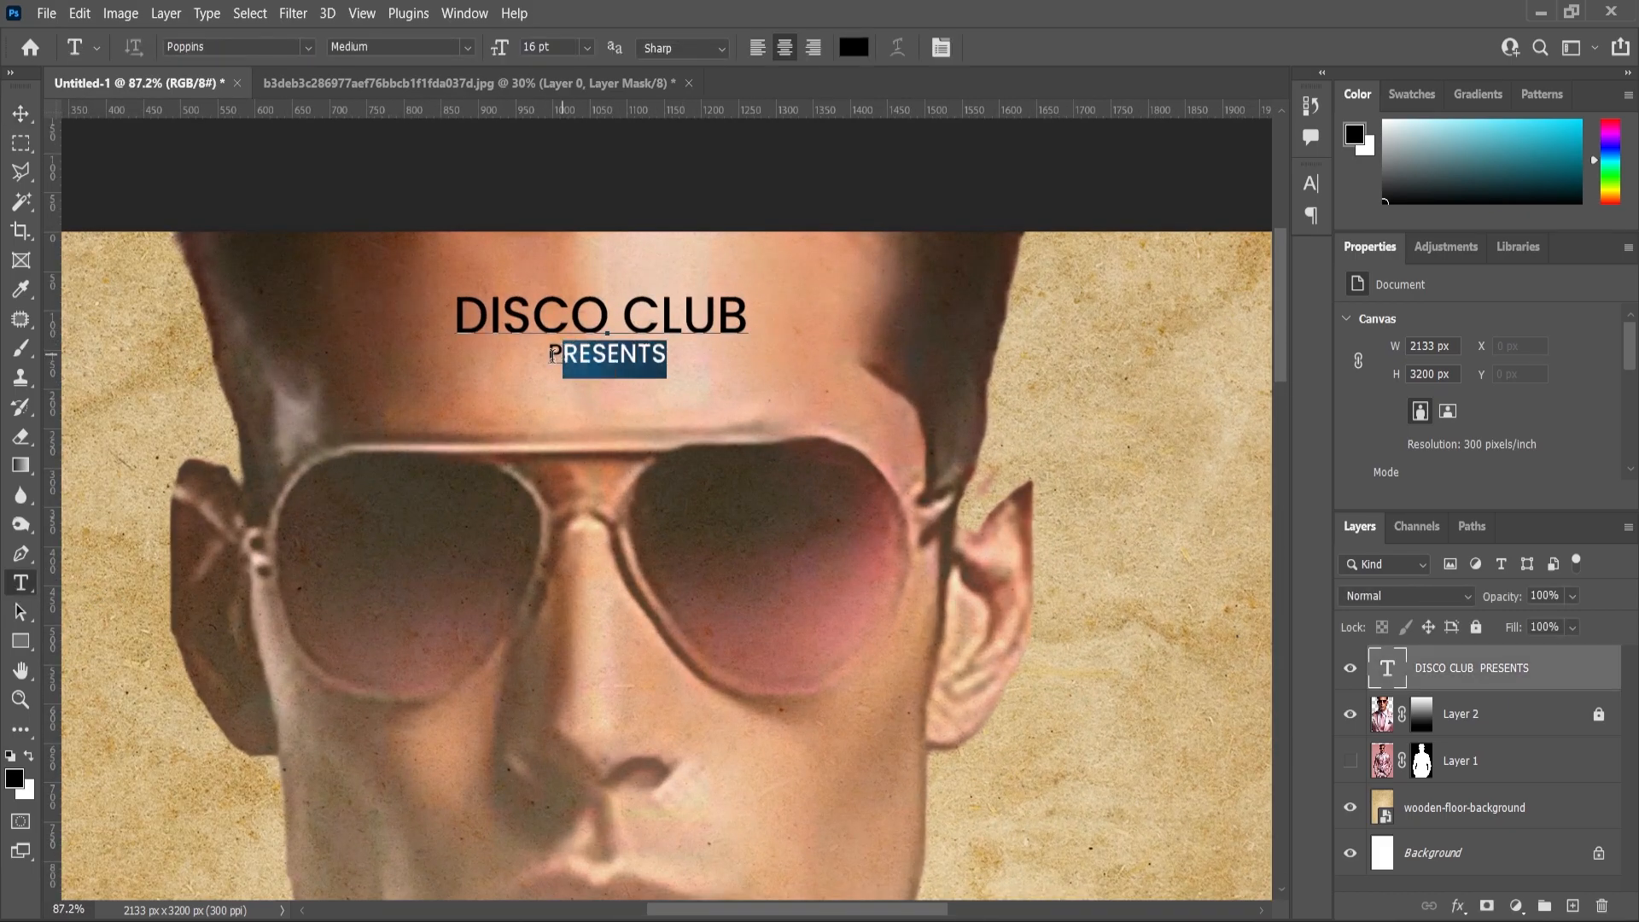
{"action": "left_click_drag", "start_coordinate": [1475, 424], "coordinate": [1498, 427]}
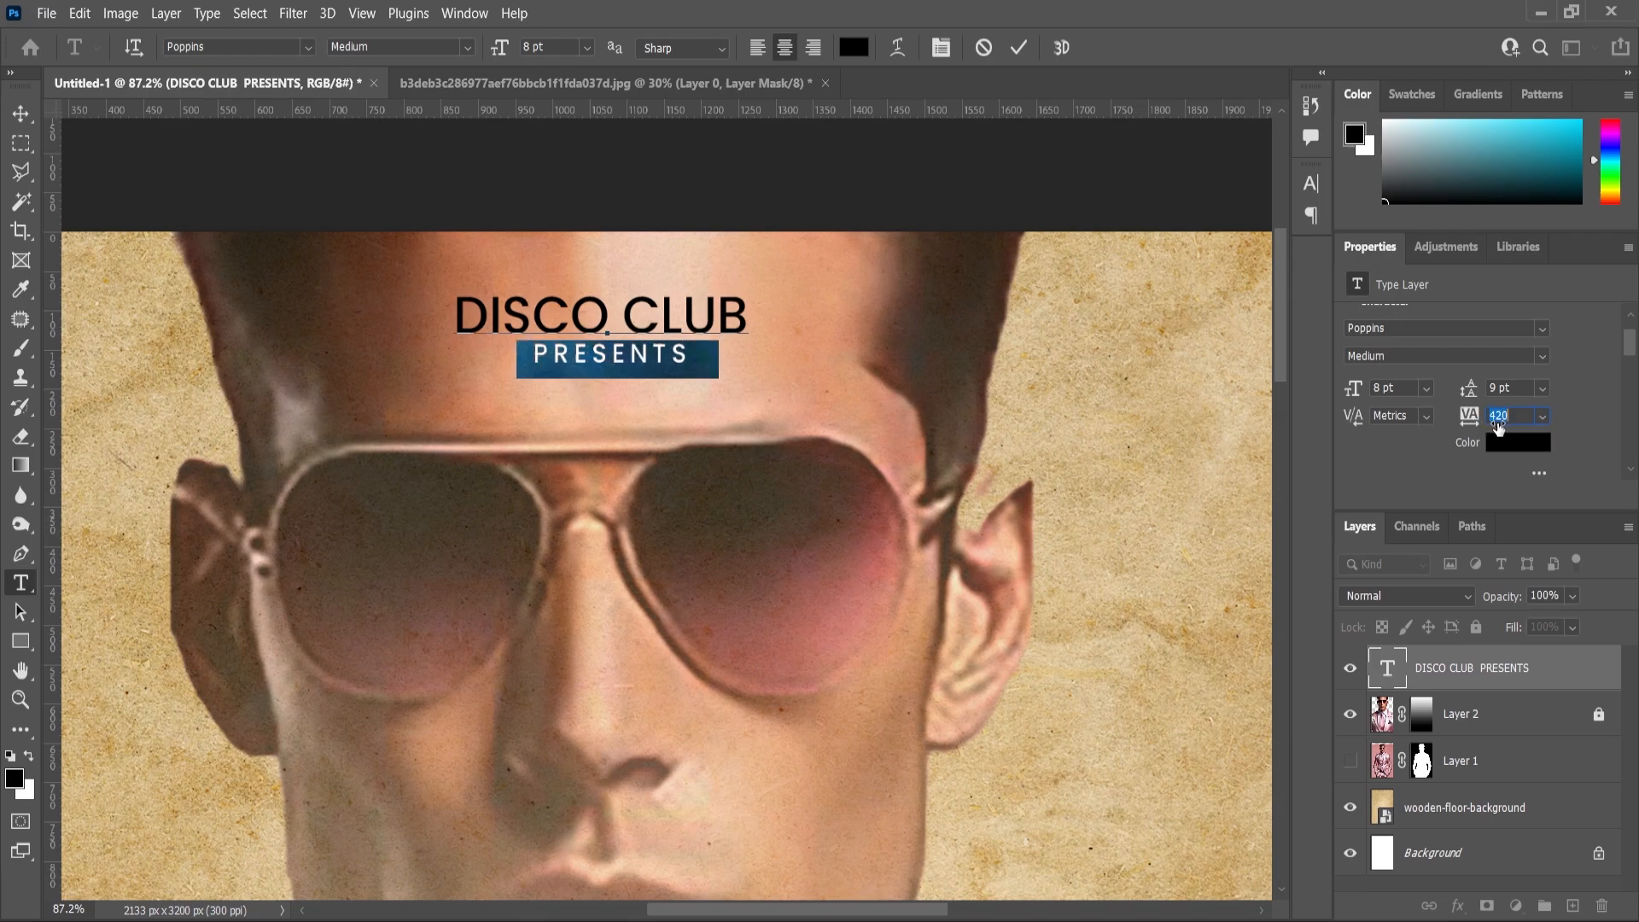
{"action": "left_click", "coordinate": [21, 115]}
{"action": "scroll", "coordinate": [700, 321], "scroll_direction": "down", "scroll_amount": 5}
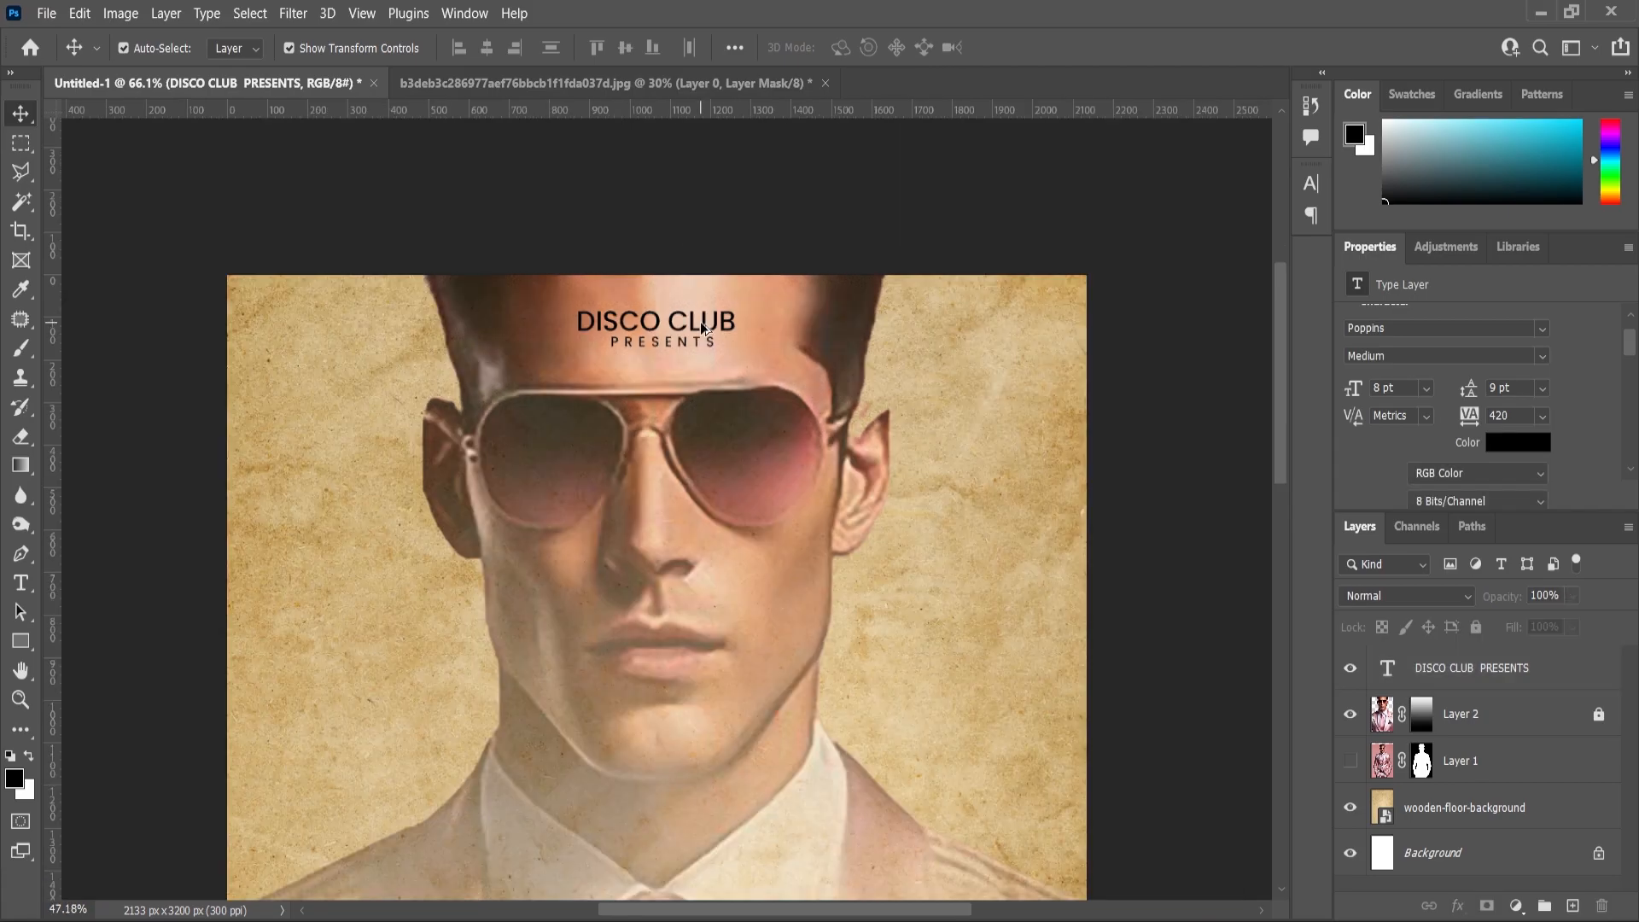
{"action": "left_click", "coordinate": [700, 321]}
{"action": "scroll", "coordinate": [700, 321], "scroll_direction": "down", "scroll_amount": 4}
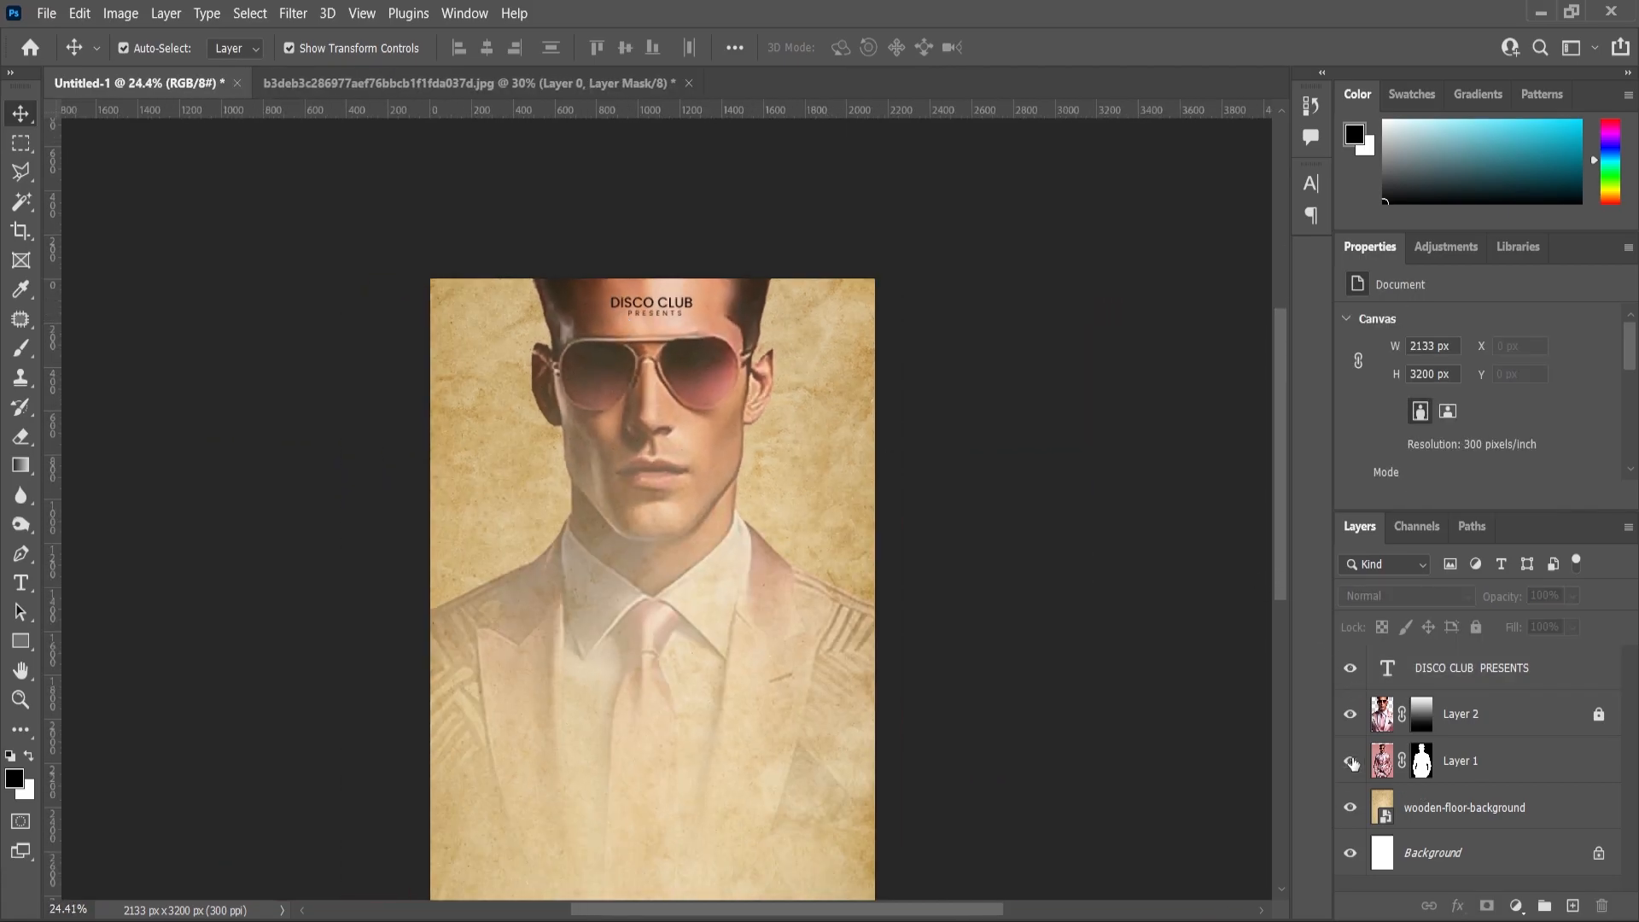
Show Layer 1 with the cut-out man in the pink suit and stack it above Layer 2.
{"action": "left_click", "coordinate": [1350, 760]}
{"action": "left_click", "coordinate": [1468, 761]}
{"action": "left_click_drag", "start_coordinate": [1468, 760], "coordinate": [1468, 693]}
Move the pink-suited man to the lower part of the poster and enlarge his layer to about 2781 × 4172 px.
{"action": "scroll", "coordinate": [642, 374], "scroll_direction": "down", "scroll_amount": 3}
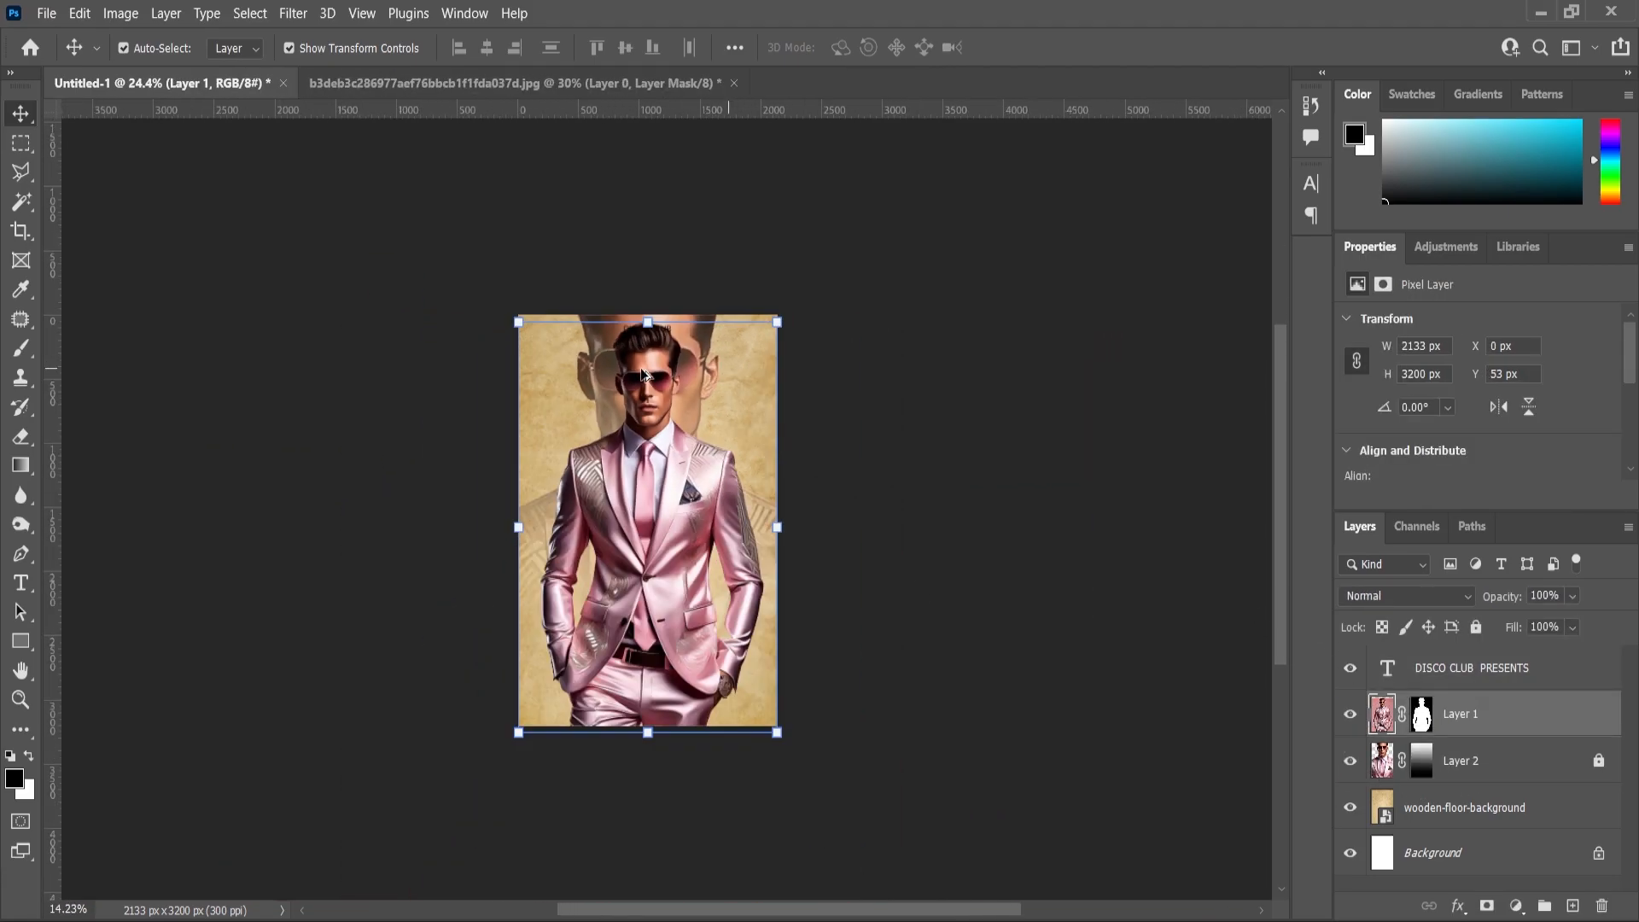
{"action": "left_click_drag", "start_coordinate": [654, 521], "coordinate": [658, 627]}
{"action": "scroll", "coordinate": [692, 559], "scroll_direction": "up", "scroll_amount": 2}
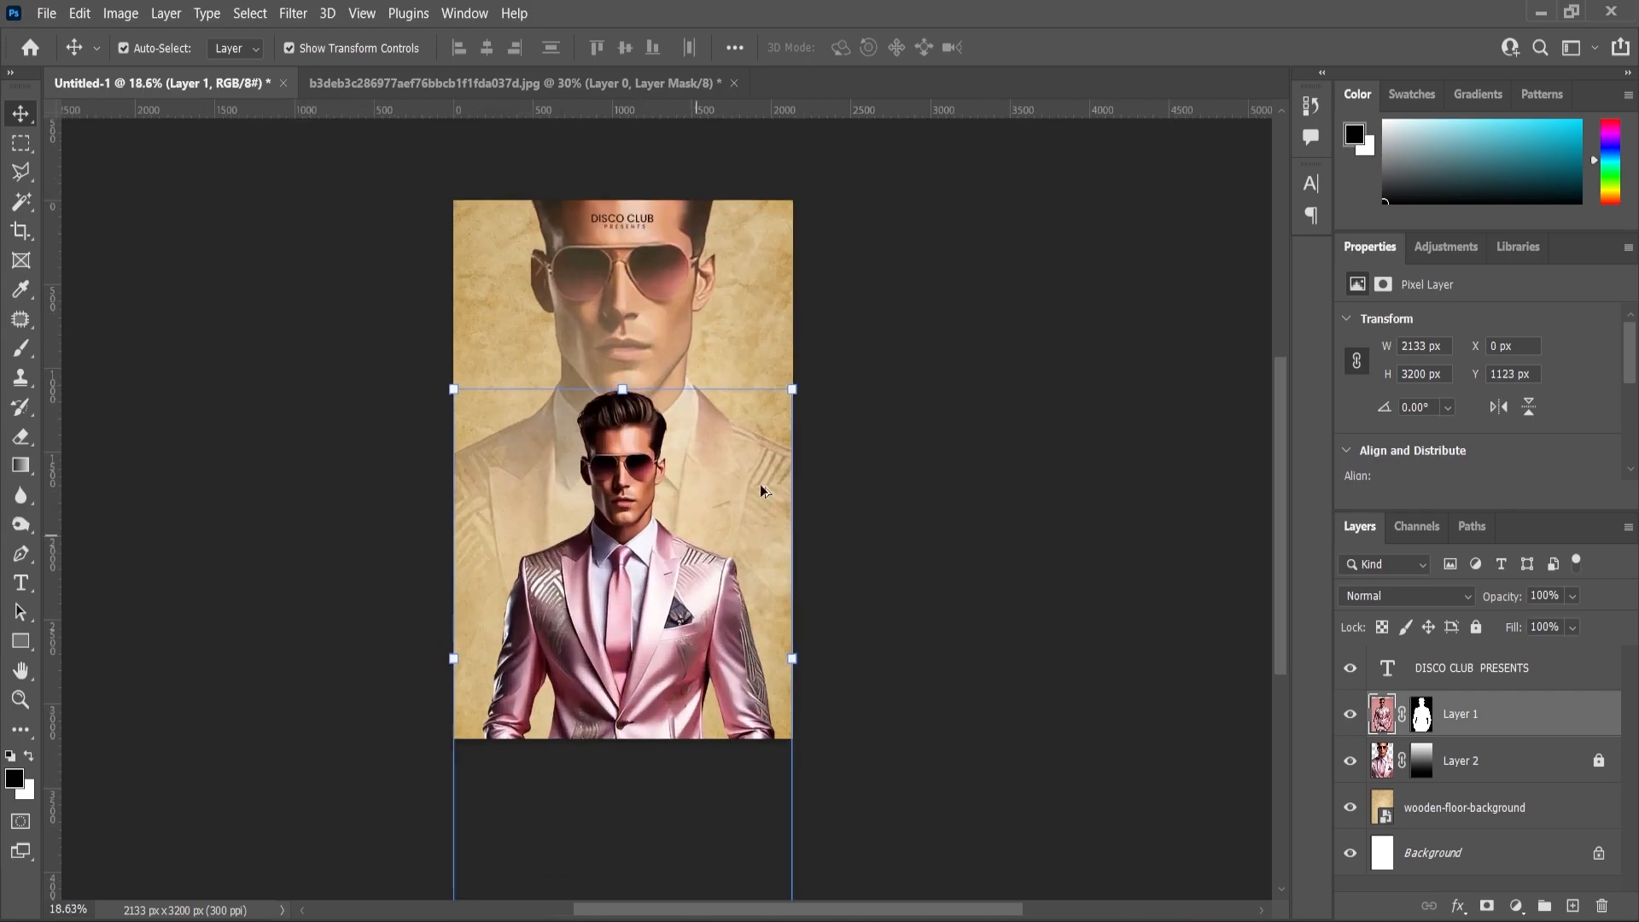
{"action": "left_click_drag", "start_coordinate": [792, 389], "coordinate": [840, 313]}
{"action": "left_click_drag", "start_coordinate": [698, 516], "coordinate": [697, 572]}
{"action": "left_click_drag", "start_coordinate": [844, 371], "coordinate": [848, 367]}
{"action": "left_click_drag", "start_coordinate": [667, 583], "coordinate": [668, 592]}
{"action": "key", "text": "Return"}
Scale the pink-suited man up by a further 109.78% and shift him down until his shoulders fill the lower canvas.
{"action": "key", "text": "ctrl+t"}
{"action": "left_click_drag", "start_coordinate": [841, 370], "coordinate": [859, 352]}
{"action": "left_click_drag", "start_coordinate": [674, 538], "coordinate": [674, 556]}
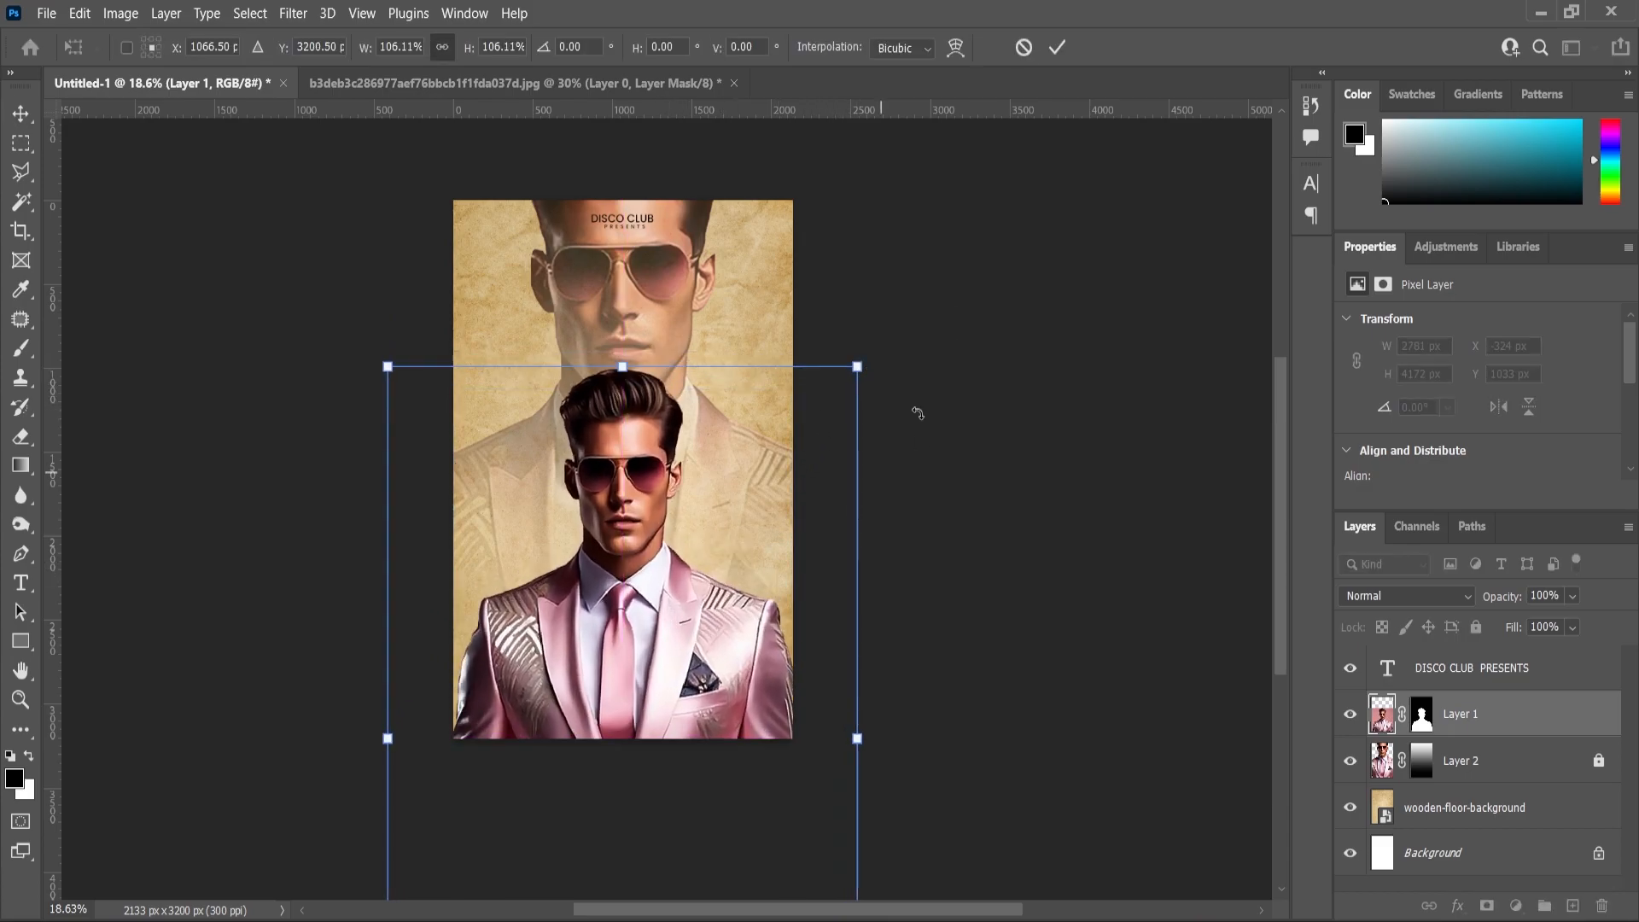
{"action": "left_click_drag", "start_coordinate": [859, 372], "coordinate": [869, 348]}
{"action": "left_click_drag", "start_coordinate": [692, 639], "coordinate": [692, 656]}
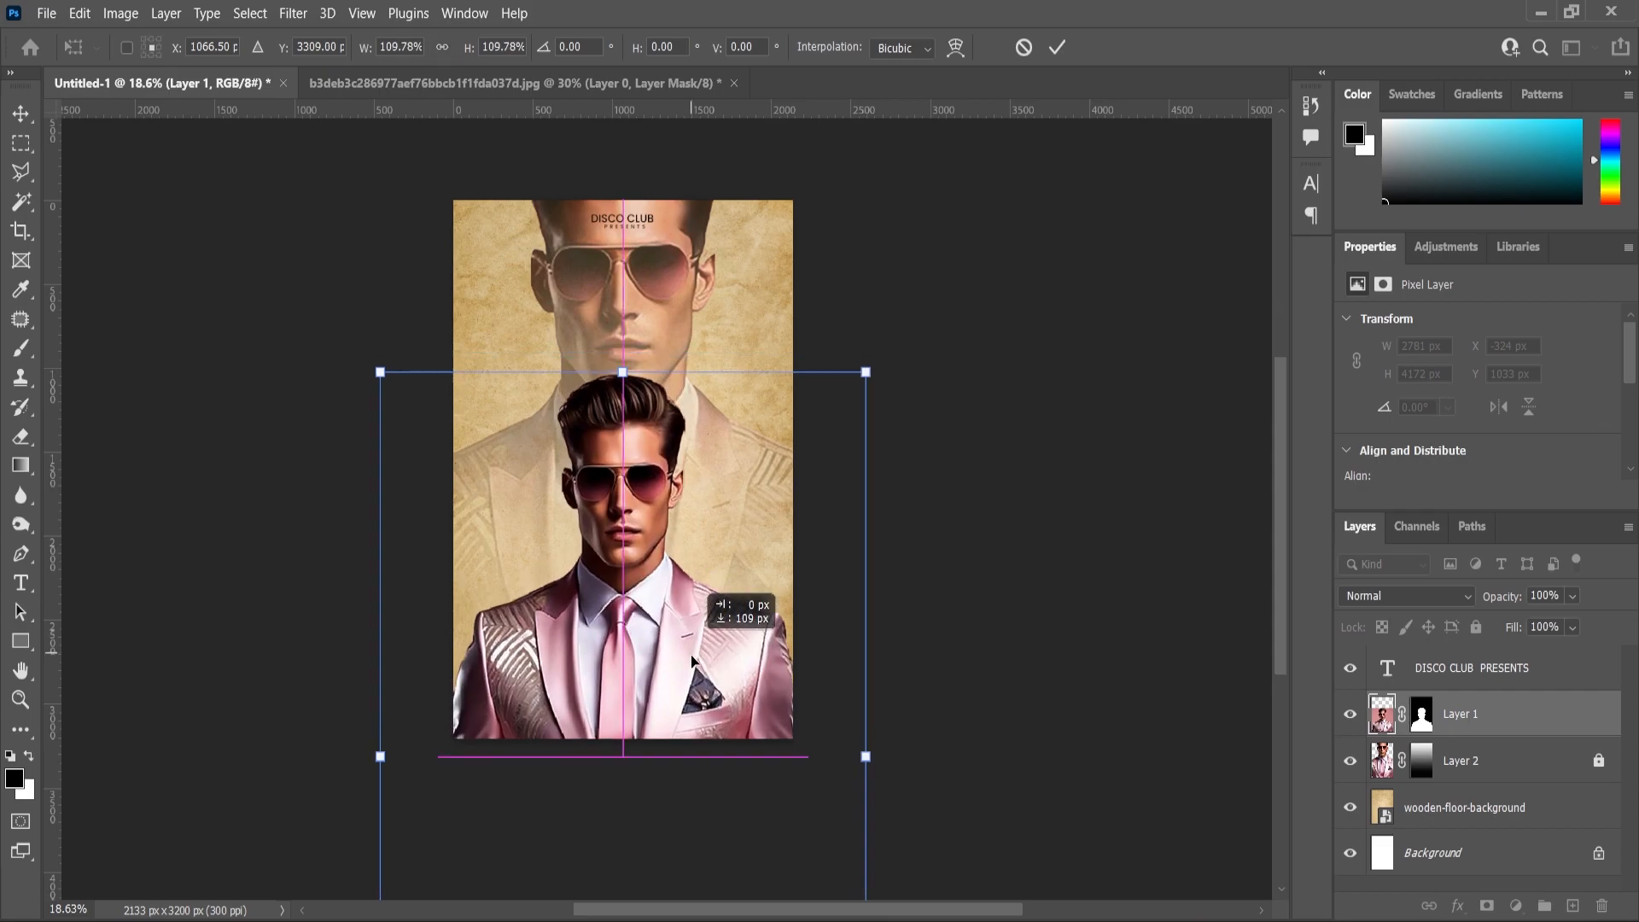
{"action": "key", "text": "Return"}
Add a blank layer above Layer 1 and merge the two into a single layer.
{"action": "left_click", "coordinate": [1573, 906]}
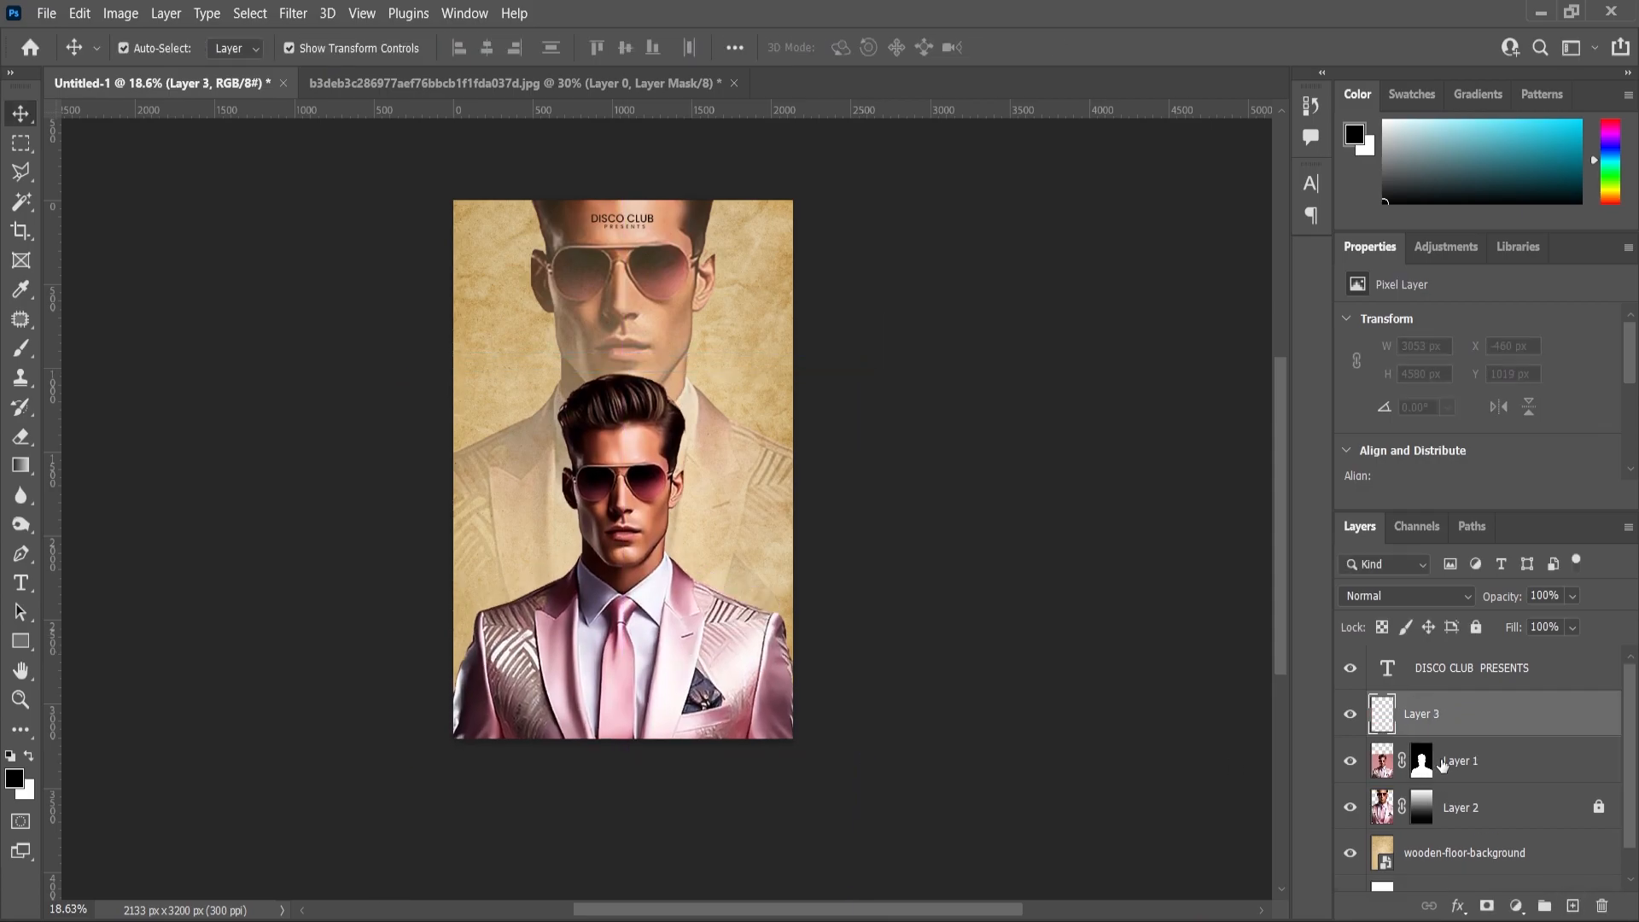
{"action": "right_click", "coordinate": [1442, 764]}
{"action": "left_click", "coordinate": [1213, 671]}
Add a layer mask to the merged man and fade his lower body into the parchment with a vertical gradient.
{"action": "left_click", "coordinate": [1487, 906]}
{"action": "left_click", "coordinate": [21, 465]}
{"action": "left_click_drag", "start_coordinate": [630, 748], "coordinate": [629, 538]}
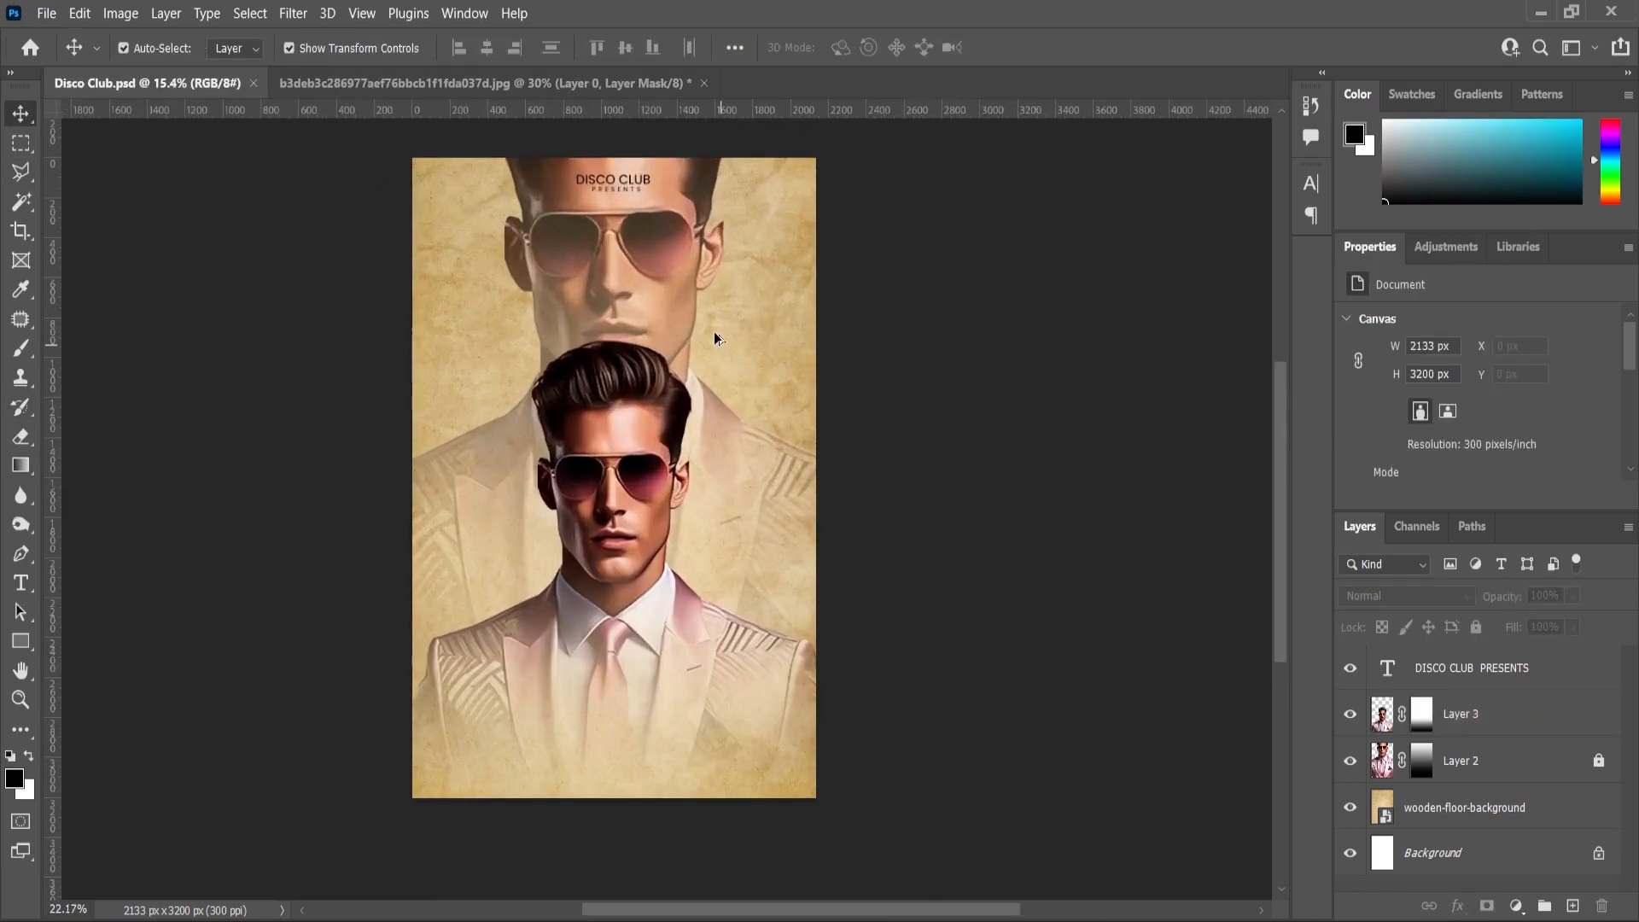
Unlock Layer 2 and enlarge the faded background man to about 5988 × 10420 px, moving his face down behind the front figure.
{"action": "left_click", "coordinate": [583, 267]}
{"action": "left_click", "coordinate": [1496, 774]}
{"action": "key", "text": "ctrl+t"}
{"action": "scroll", "coordinate": [903, 671], "scroll_direction": "down", "scroll_amount": 2}
{"action": "left_click_drag", "start_coordinate": [903, 670], "coordinate": [999, 656]}
{"action": "left_click_drag", "start_coordinate": [675, 371], "coordinate": [679, 501]}
{"action": "left_click_drag", "start_coordinate": [995, 796], "coordinate": [1028, 795]}
{"action": "left_click_drag", "start_coordinate": [723, 308], "coordinate": [708, 389]}
{"action": "key", "text": "Return"}
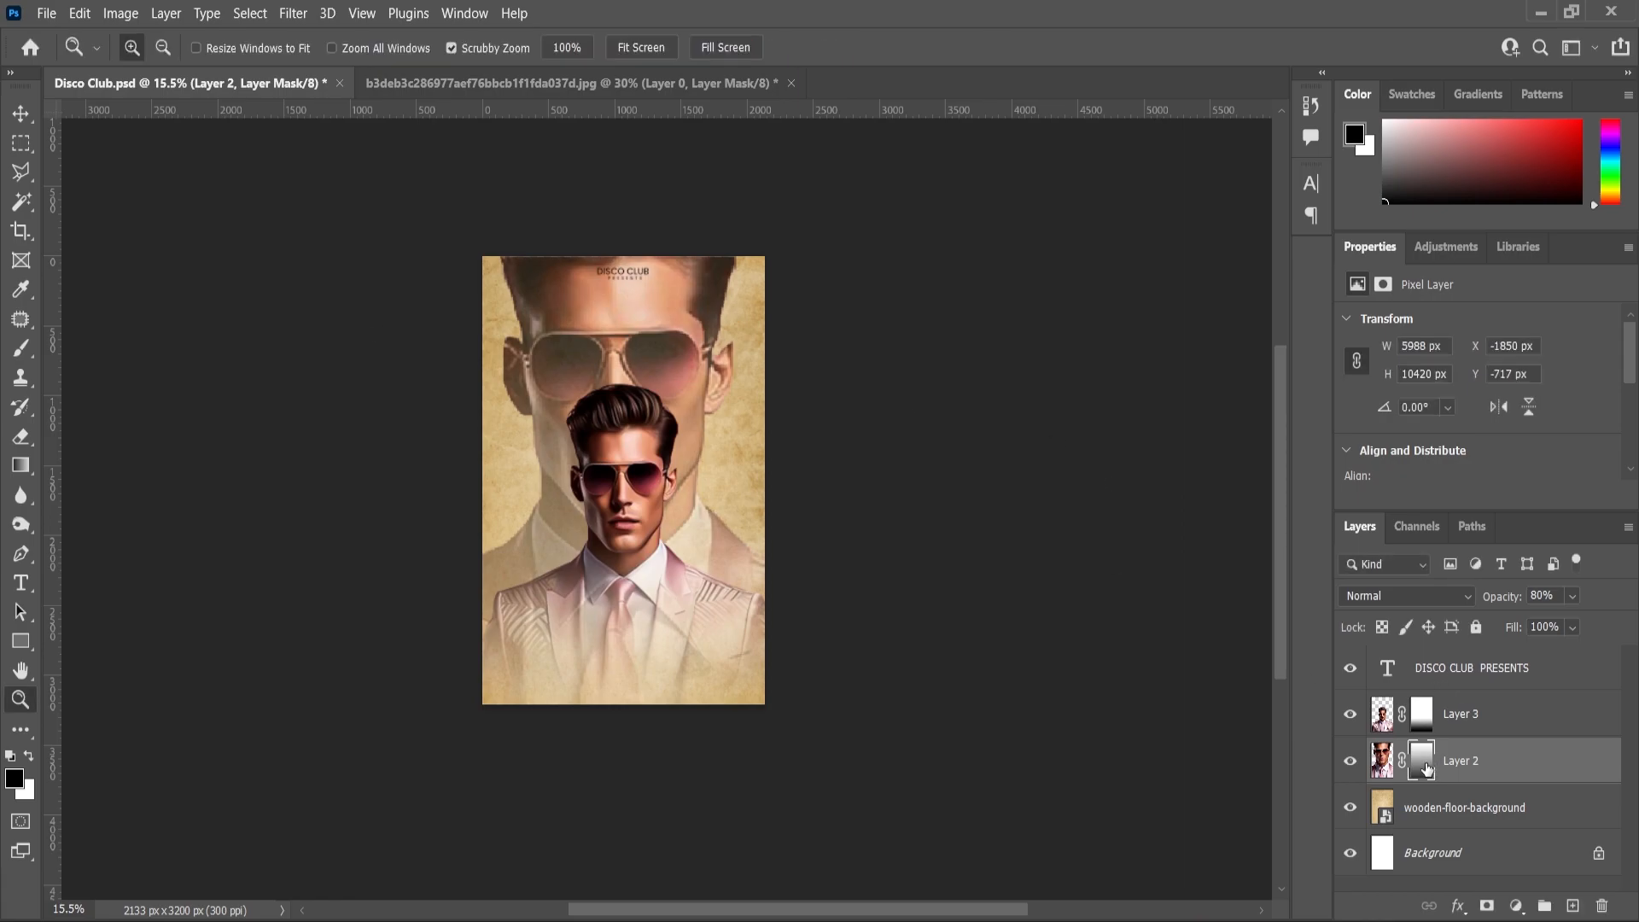
Brush black over the lower part of Layer 2's mask to fade out the background man's suit.
{"action": "scroll", "coordinate": [562, 605], "scroll_direction": "up", "scroll_amount": 1}
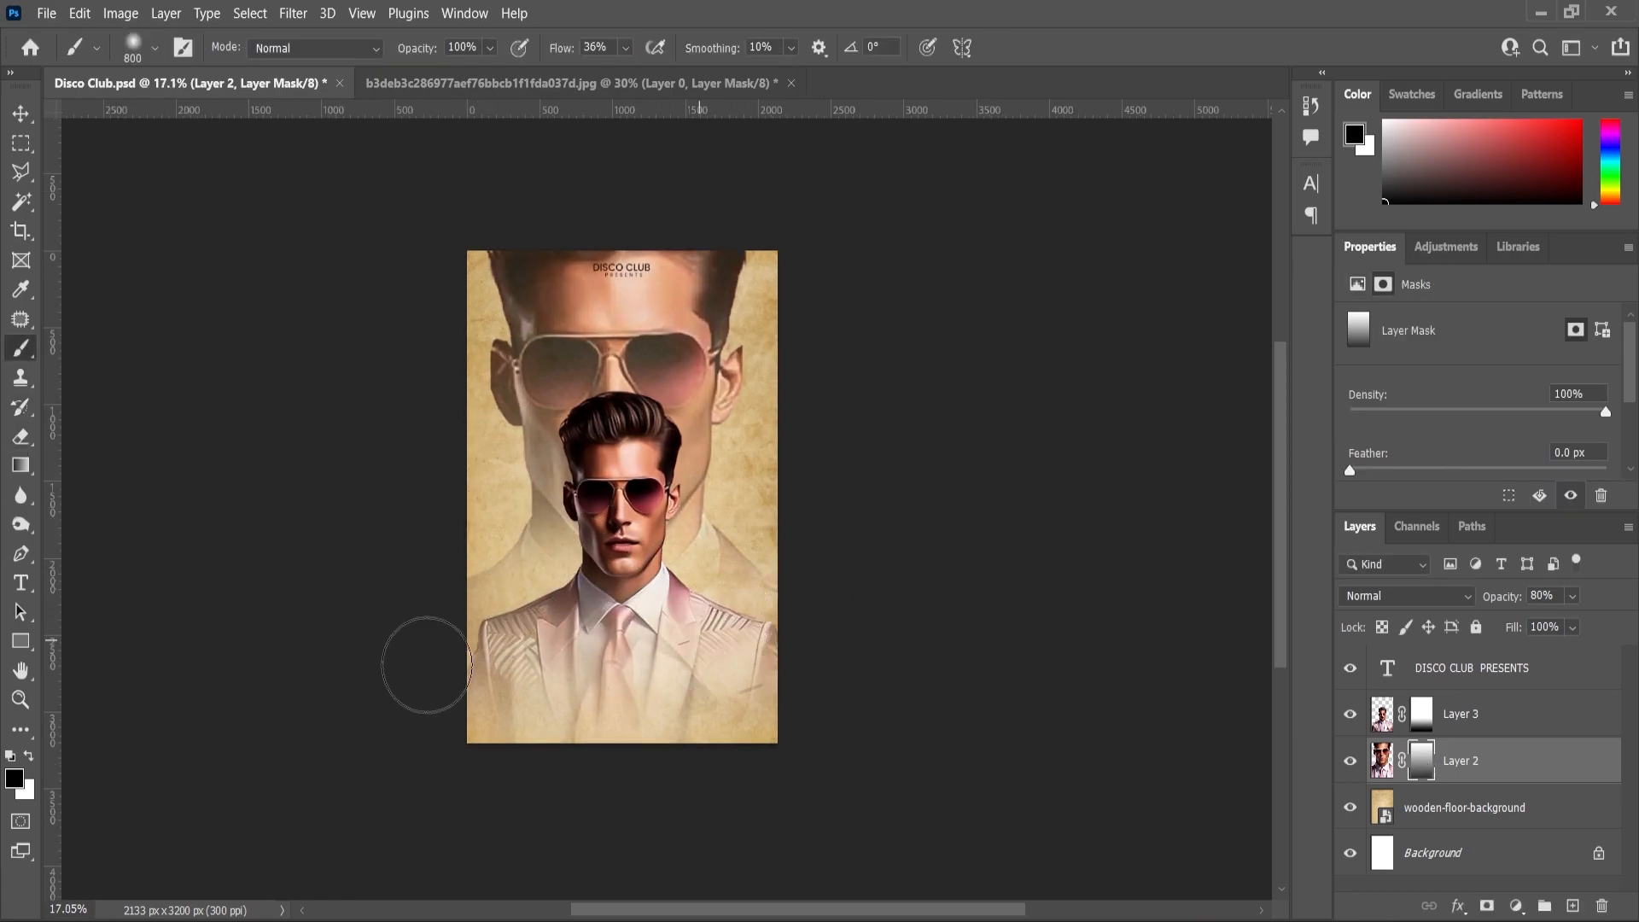
{"action": "scroll", "coordinate": [555, 534], "scroll_direction": "down", "scroll_amount": 1}
{"action": "scroll", "coordinate": [704, 621], "scroll_direction": "up", "scroll_amount": 4}
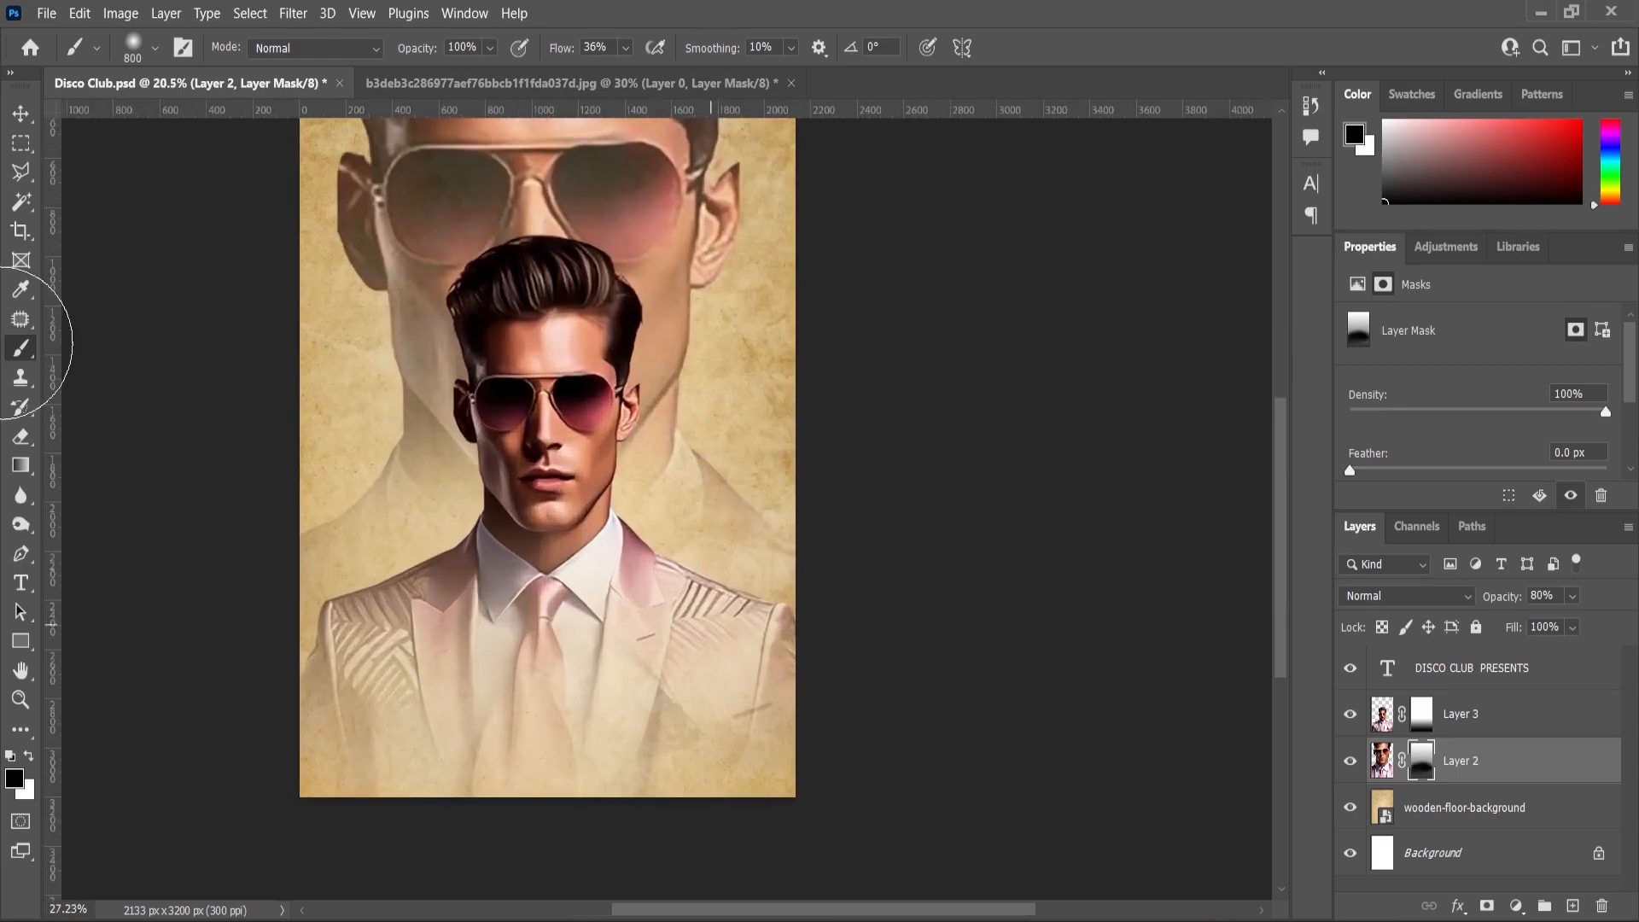
Move the front man on Layer 3 slightly lower and enlarge him to 102.56%.
{"action": "left_click", "coordinate": [22, 120]}
{"action": "left_click_drag", "start_coordinate": [522, 375], "coordinate": [514, 428]}
{"action": "key", "text": "ctrl+t"}
{"action": "scroll", "coordinate": [732, 585], "scroll_direction": "down", "scroll_amount": 2}
{"action": "left_click_drag", "start_coordinate": [841, 812], "coordinate": [846, 826]}
{"action": "left_click_drag", "start_coordinate": [575, 621], "coordinate": [579, 639]}
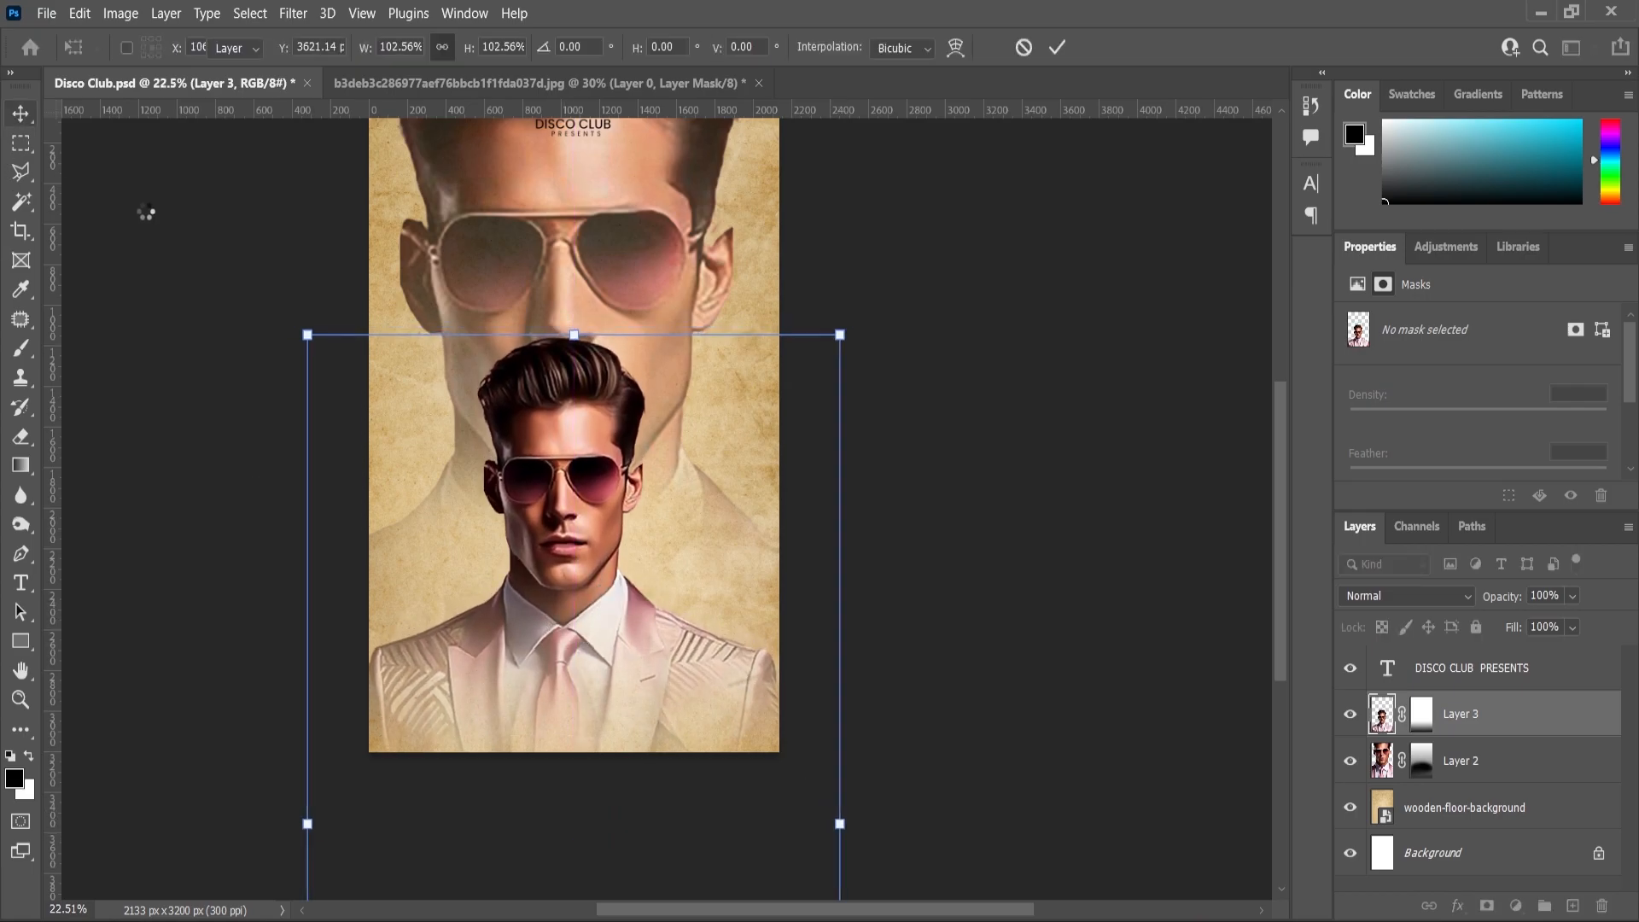
{"action": "key", "text": "Return"}
{"action": "left_click_drag", "start_coordinate": [626, 318], "coordinate": [630, 309]}
{"action": "left_click", "coordinate": [219, 497]}
Add the text NASSO over the front man's suit and set it in Impact Regular.
{"action": "key", "text": "t"}
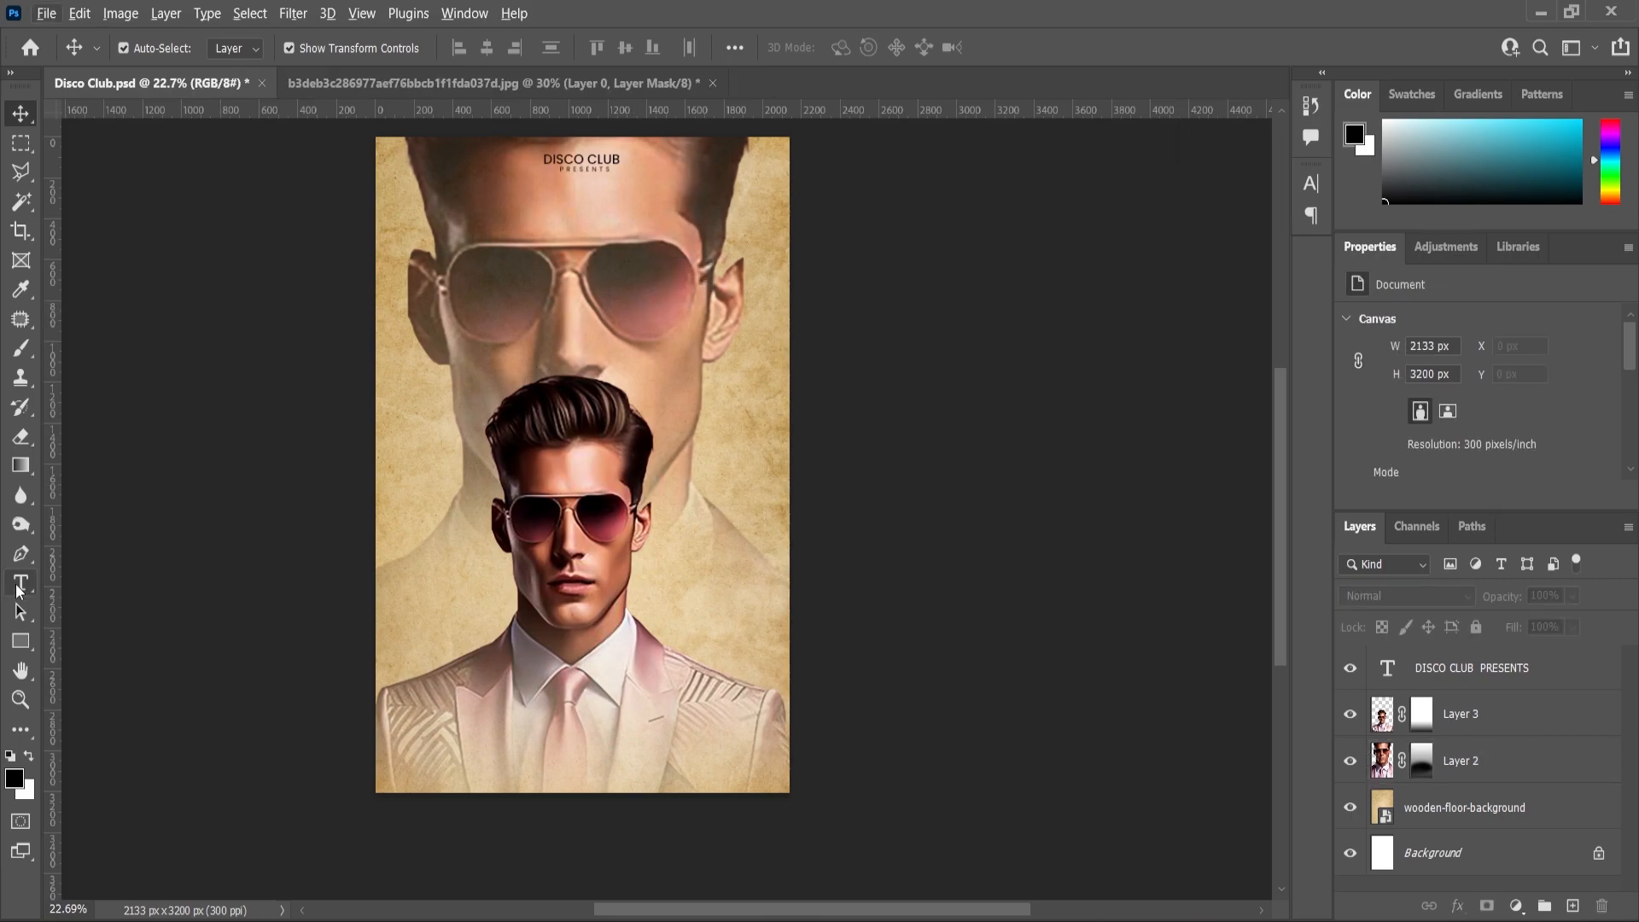
{"action": "scroll", "coordinate": [580, 696], "scroll_direction": "up", "scroll_amount": 3}
{"action": "left_click", "coordinate": [526, 689]}
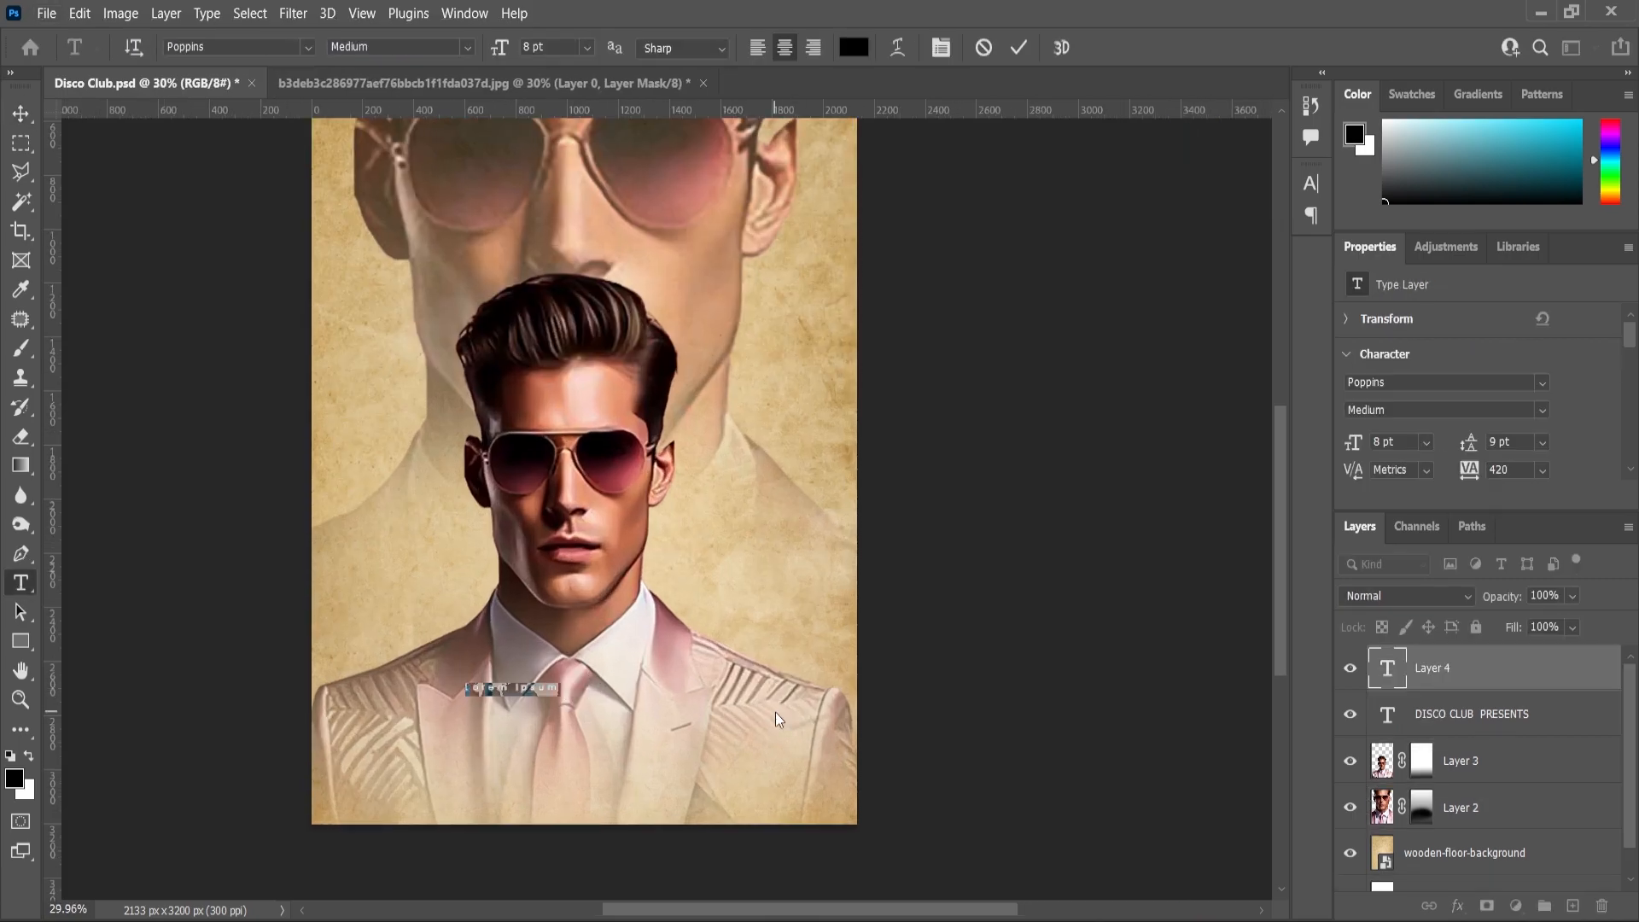
{"action": "type", "text": "NASSO"}
{"action": "key", "text": "ctrl+a"}
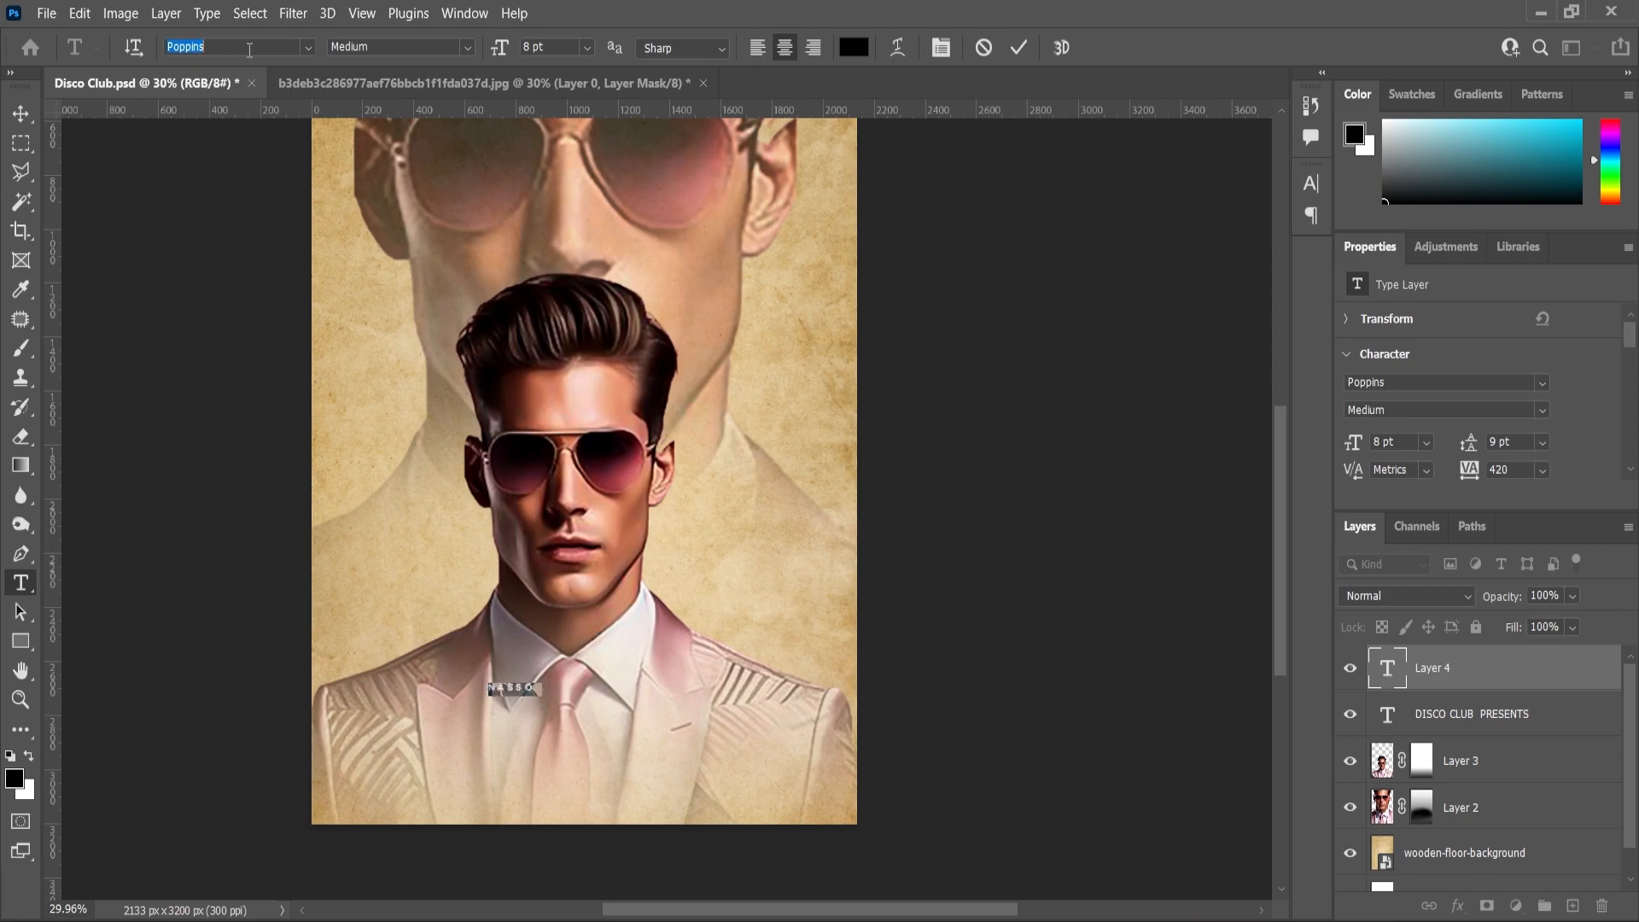
{"action": "type", "text": "IMPA"}
{"action": "left_click", "coordinate": [245, 115]}
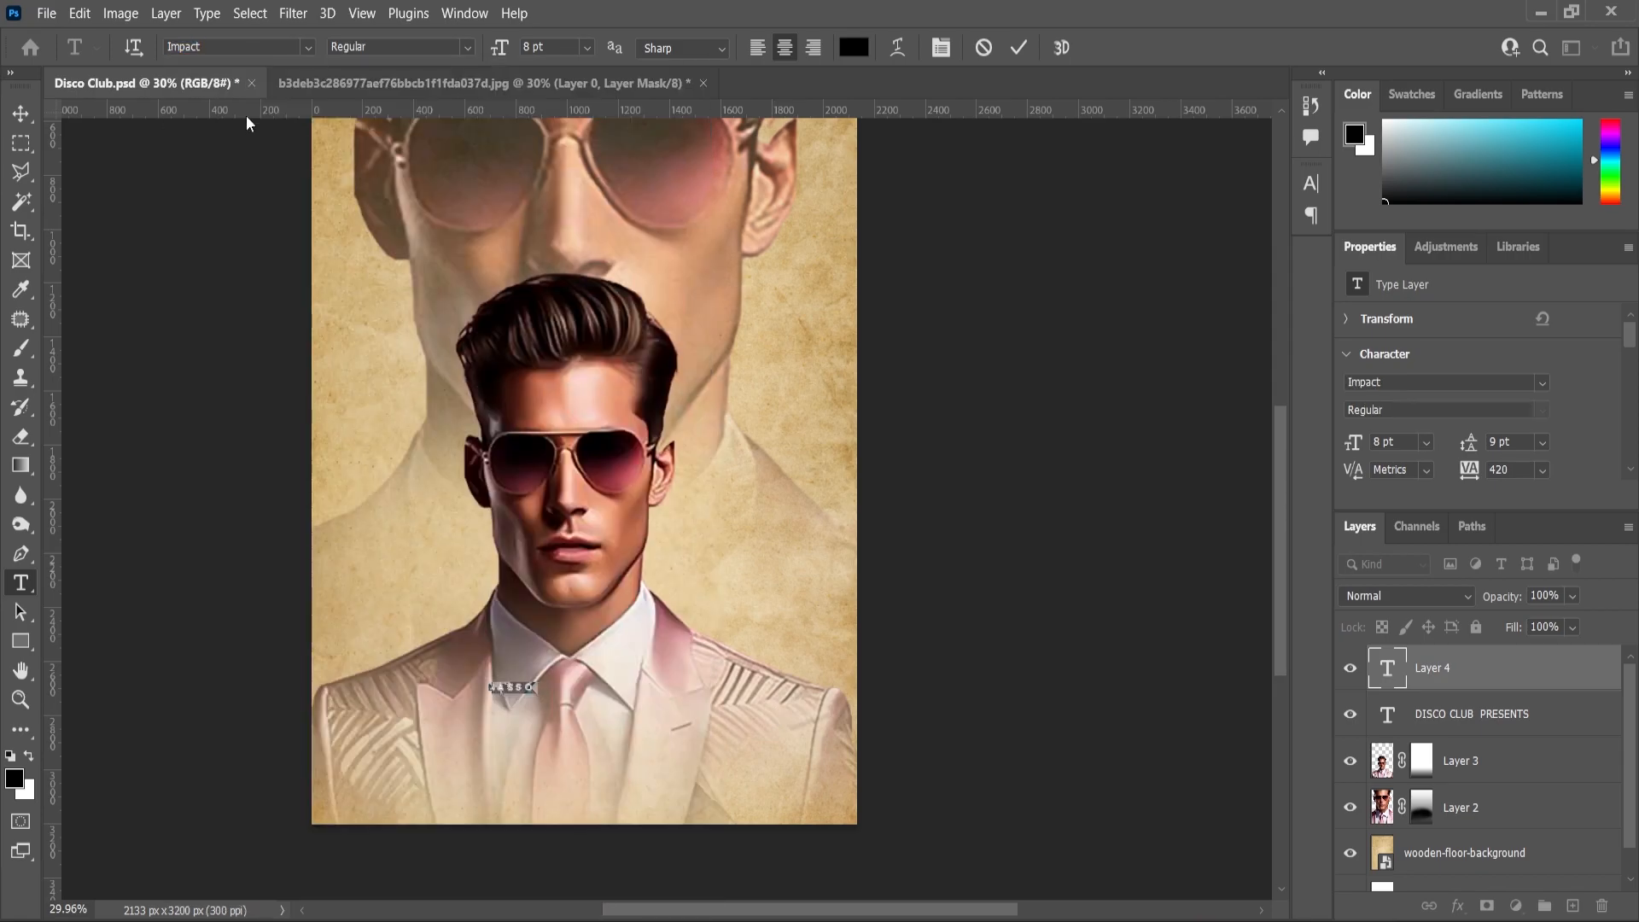
Set the NASSO text's tracking to 0 and its color to white.
{"action": "left_click", "coordinate": [1542, 470]}
{"action": "left_click", "coordinate": [1533, 613]}
{"action": "left_click", "coordinate": [20, 114]}
Enlarge NASSO to about 121 pt, place it over the front man's forehead and center it horizontally on the canvas.
{"action": "key", "text": "ctrl+t"}
{"action": "left_click_drag", "start_coordinate": [521, 681], "coordinate": [693, 595]}
{"action": "key", "text": "Return"}
{"action": "left_click_drag", "start_coordinate": [489, 691], "coordinate": [564, 395]}
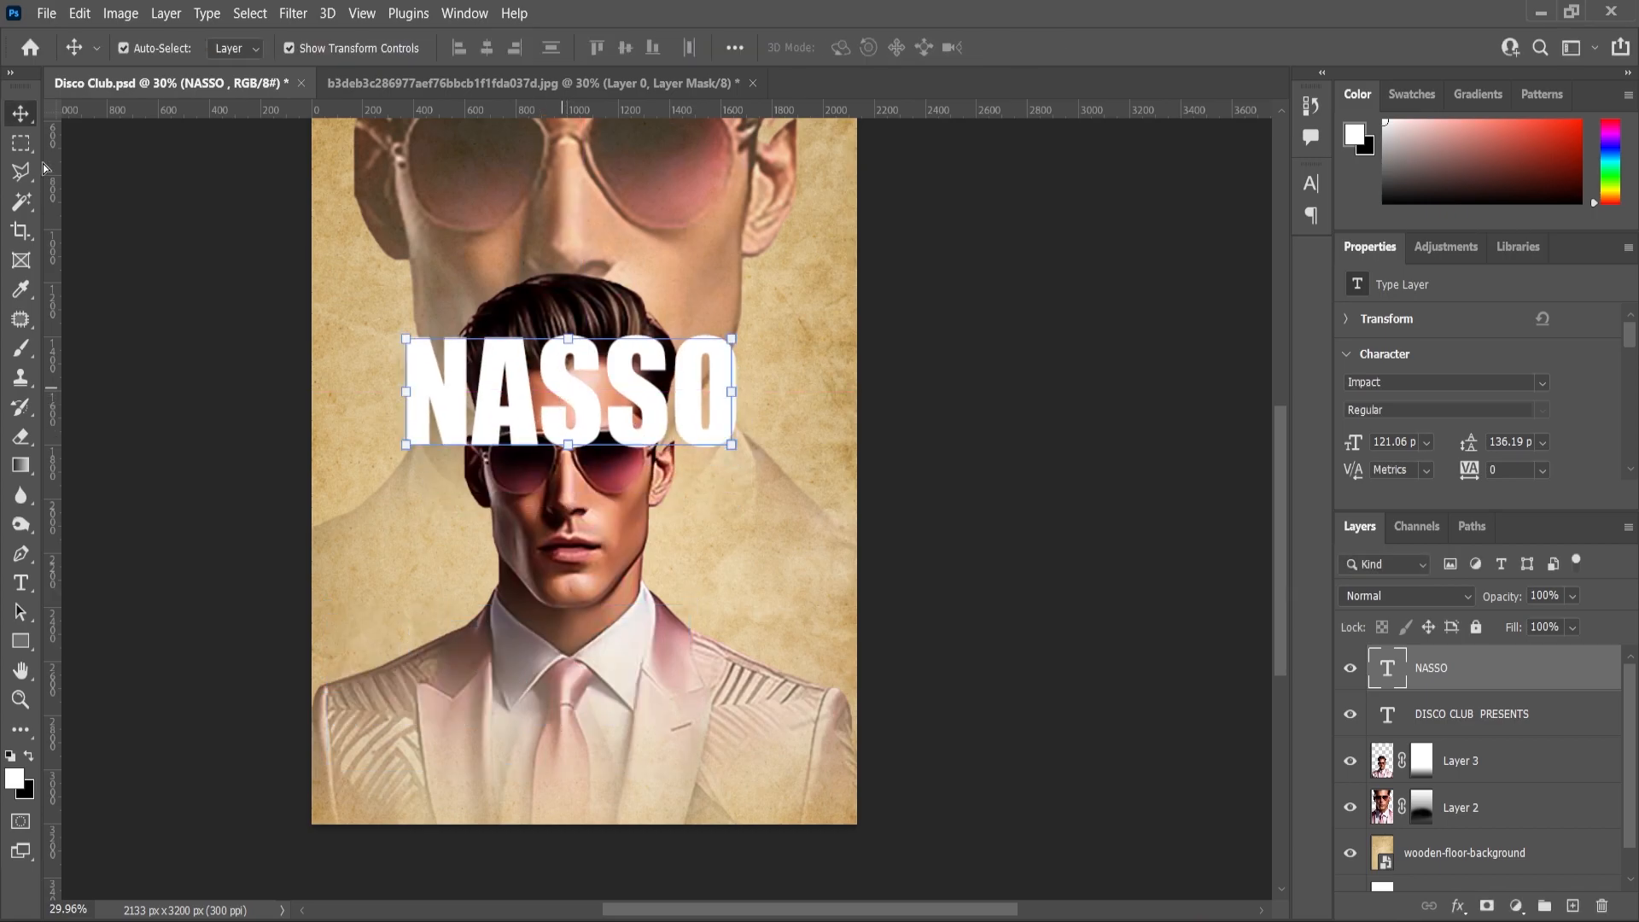
{"action": "key", "text": "ctrl+a"}
{"action": "left_click", "coordinate": [486, 48]}
{"action": "key", "text": "ctrl+d"}
Duplicate the NASSO text layer and move the copy directly below the original.
{"action": "left_click_drag", "start_coordinate": [1419, 685], "coordinate": [1573, 906]}
{"action": "scroll", "coordinate": [595, 410], "scroll_direction": "up", "scroll_amount": 2}
{"action": "left_click_drag", "start_coordinate": [595, 410], "coordinate": [595, 586]}
Replace the wording of the duplicated text with AMOR in capitals.
{"action": "double_click", "coordinate": [595, 585]}
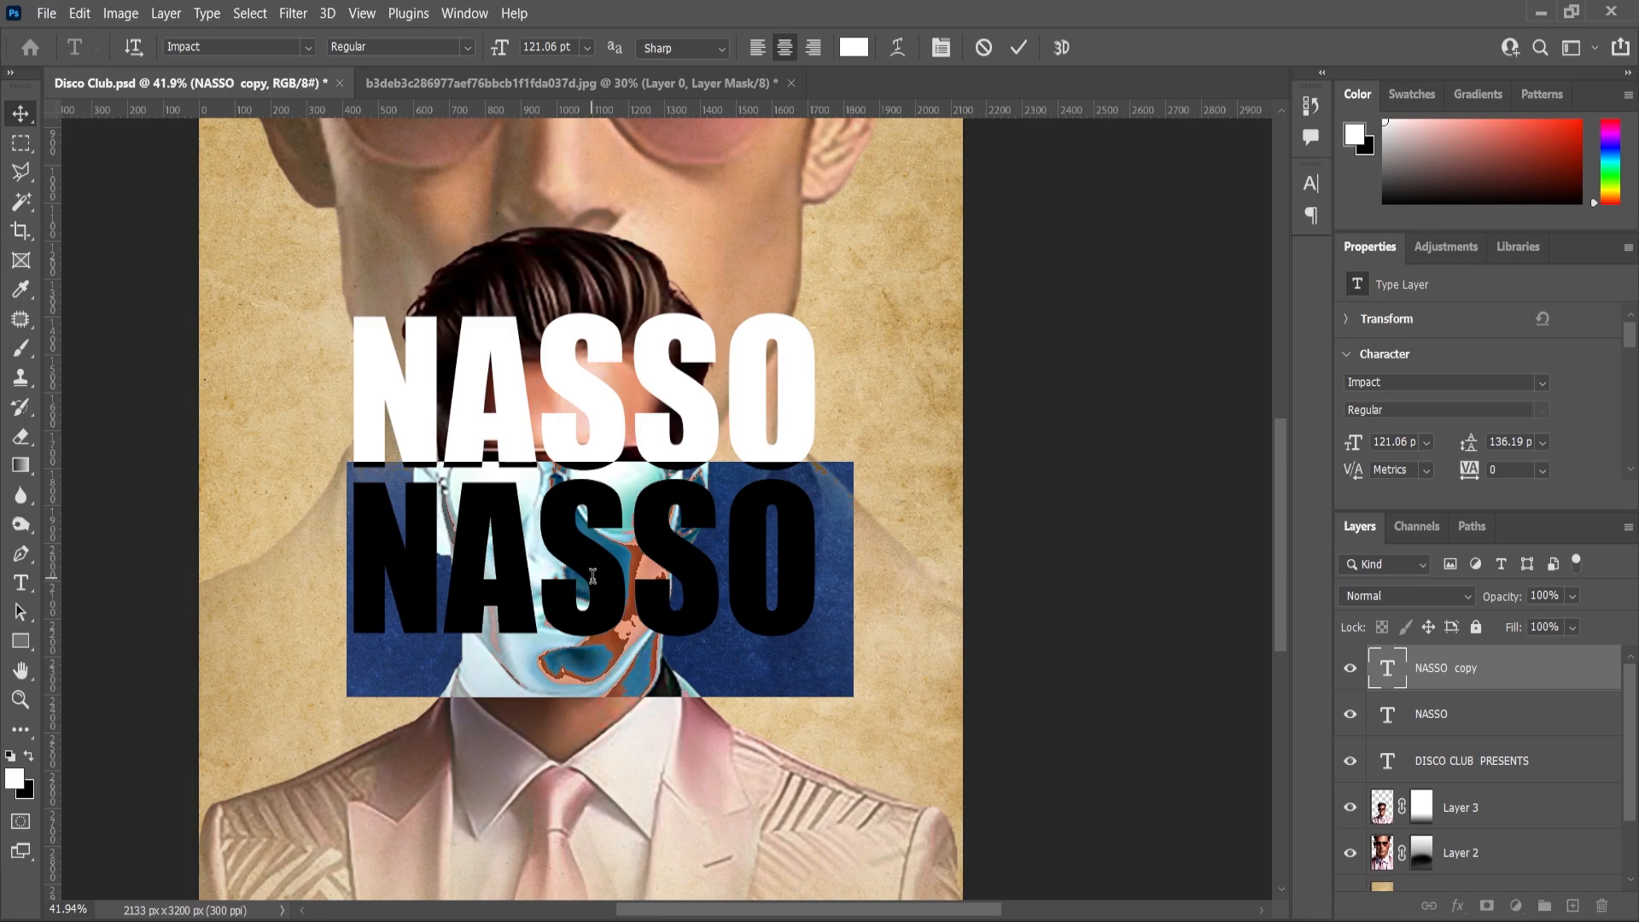
{"action": "type", "text": "amor"}
{"action": "key", "text": "ctrl+a"}
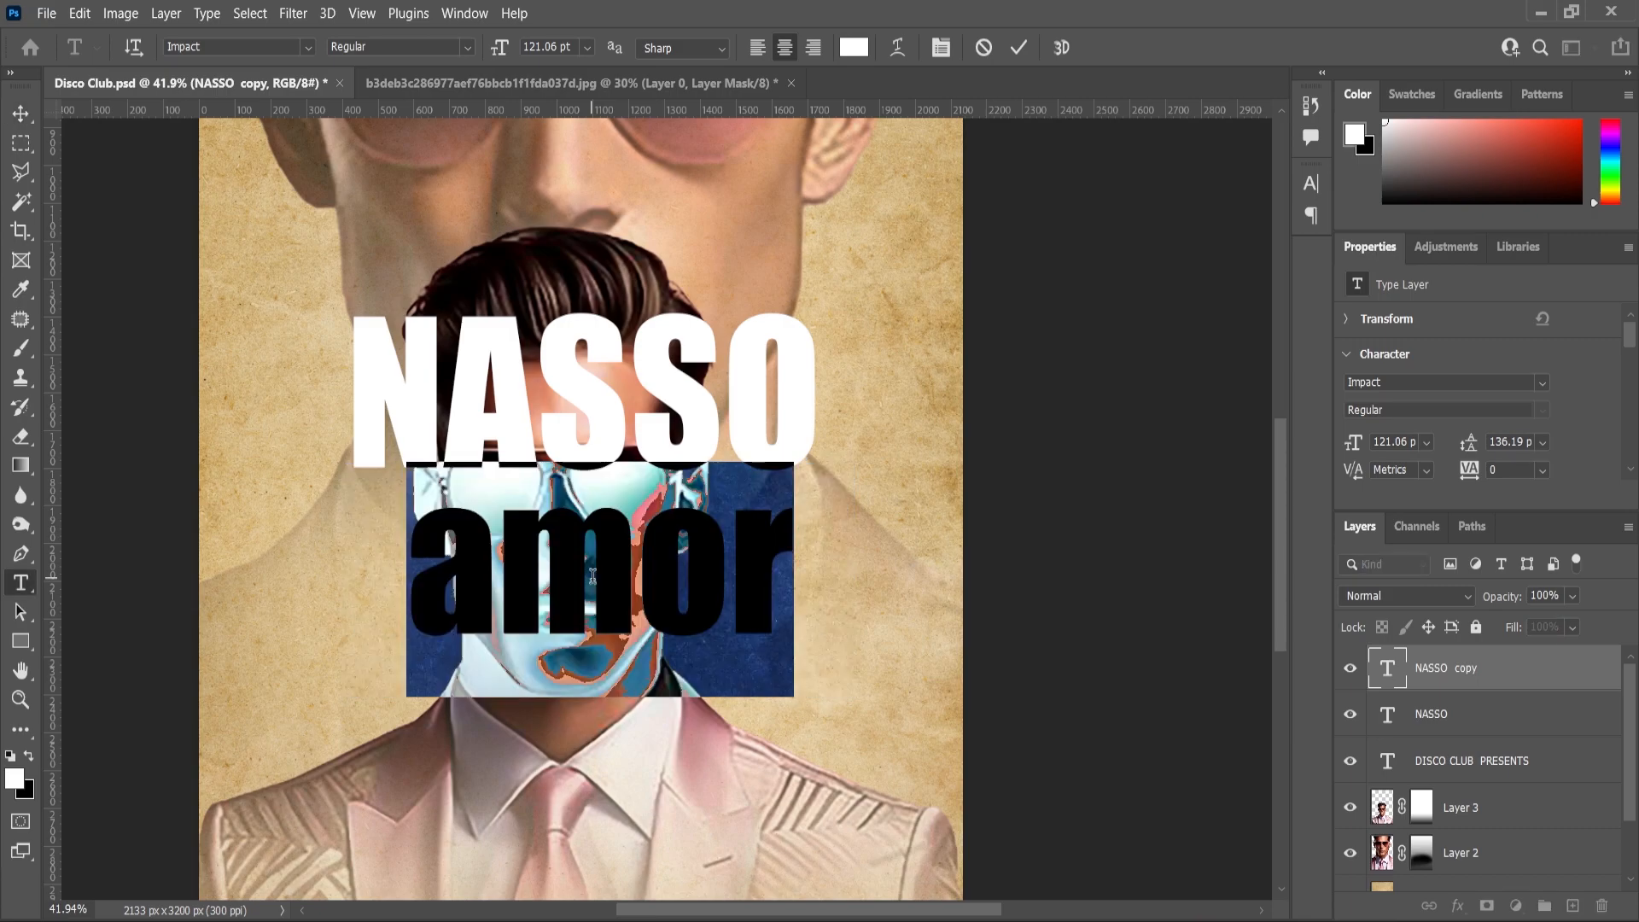
{"action": "type", "text": "AMOR"}
{"action": "left_click", "coordinate": [23, 116]}
Scale the NASSO text down to 67.58%, keeping it just above AMOR.
{"action": "key", "text": "alt+bracketleft"}
{"action": "key", "text": "ctrl+t"}
{"action": "left_click_drag", "start_coordinate": [845, 295], "coordinate": [771, 334]}
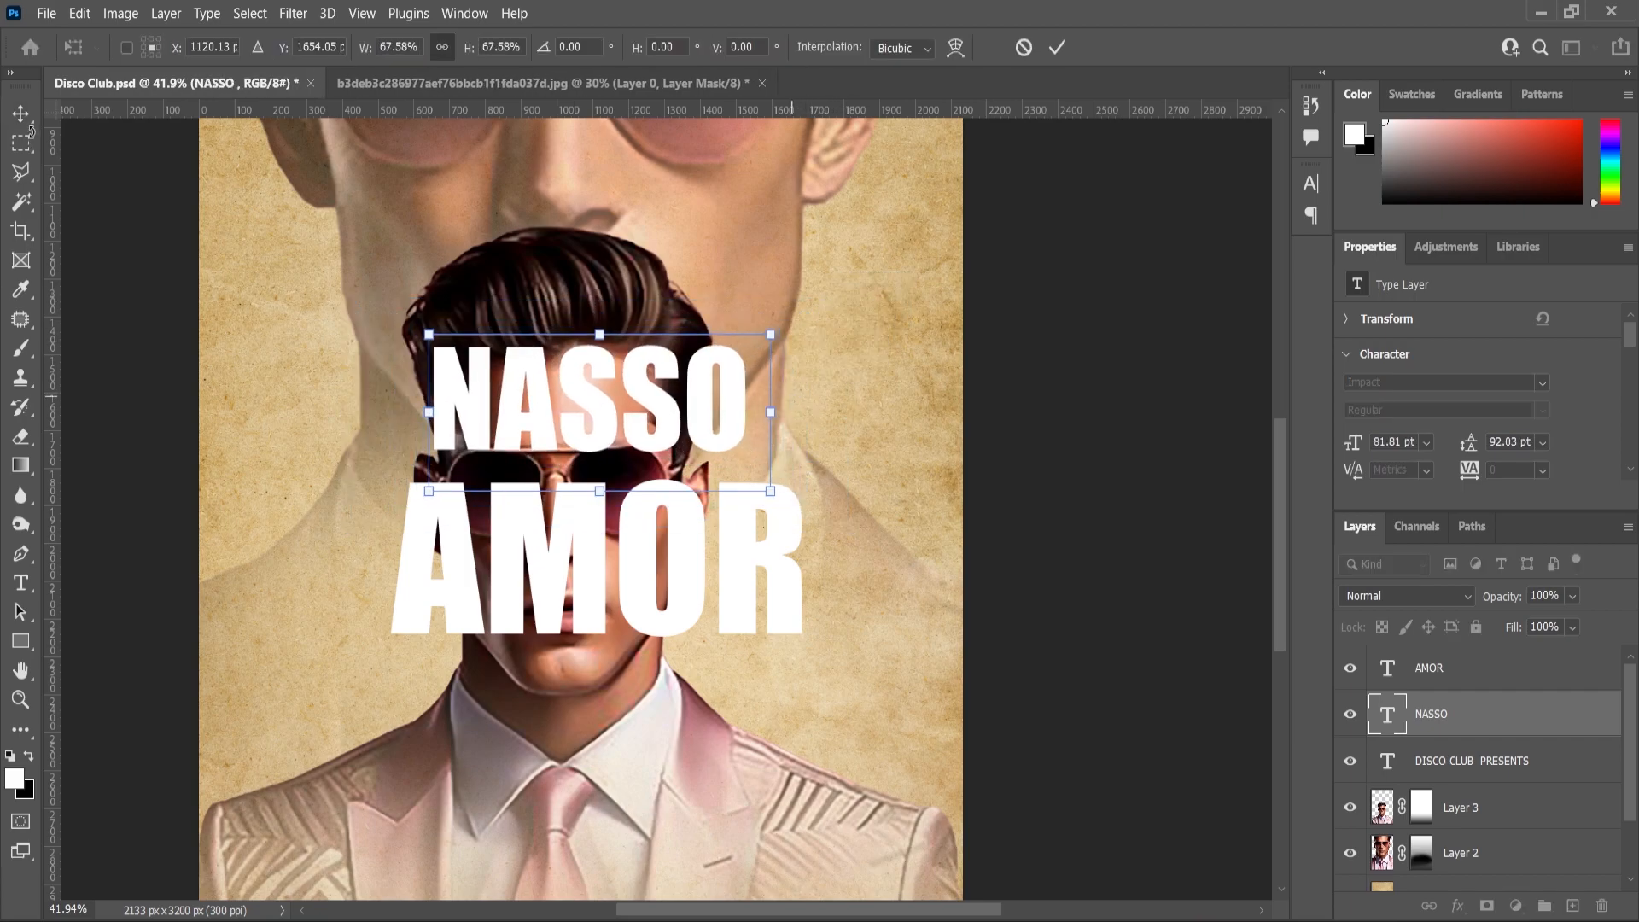
{"action": "key", "text": "Return"}
Enlarge the AMOR text to about 138 pt so it sits right under NASSO, and select both text layers together.
{"action": "left_click", "coordinate": [586, 553]}
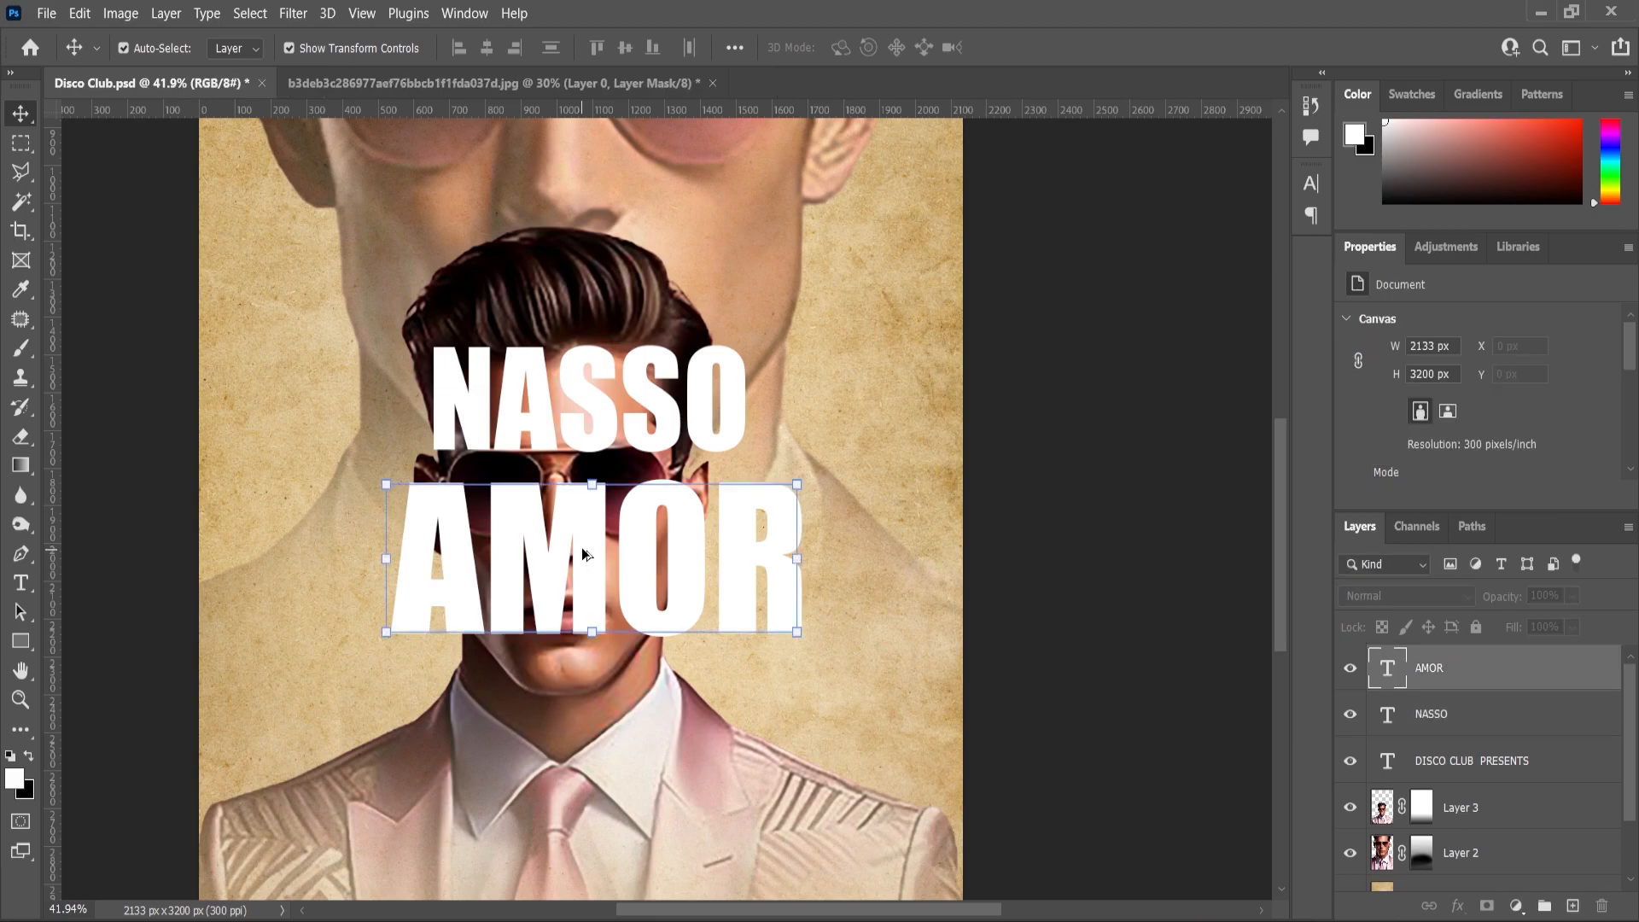
{"action": "scroll", "coordinate": [809, 490], "scroll_direction": "up", "scroll_amount": 1}
{"action": "left_click", "coordinate": [801, 536]}
{"action": "left_click_drag", "start_coordinate": [803, 538], "coordinate": [848, 487]}
{"action": "left_click", "coordinate": [18, 116]}
{"action": "left_click", "coordinate": [1447, 720], "text": "shift"}
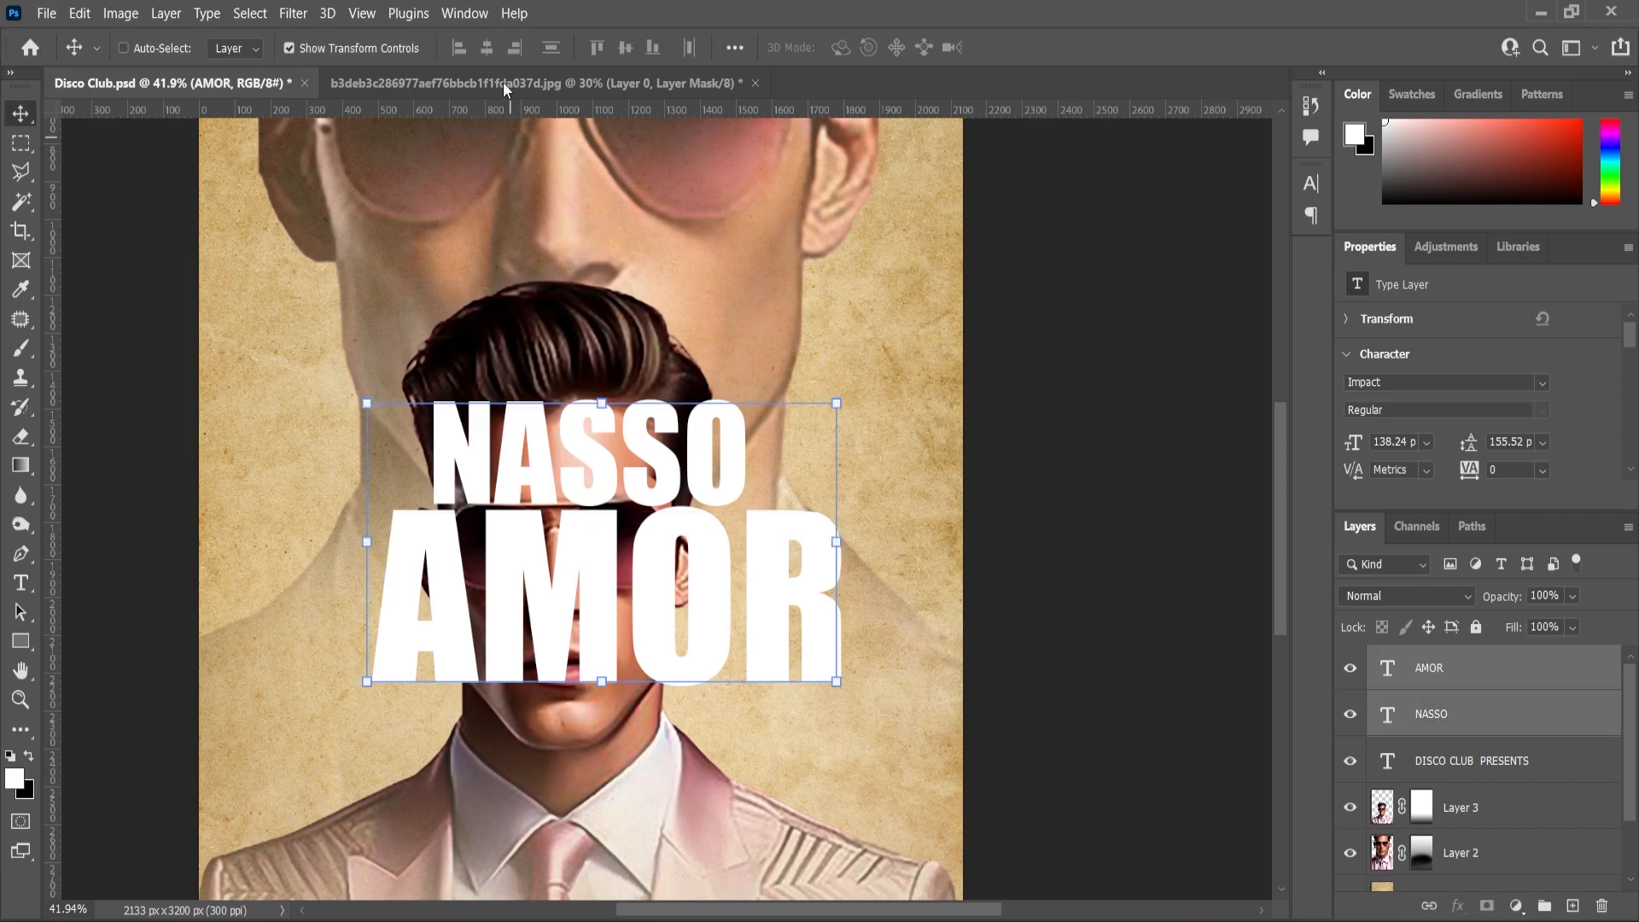
Nudge the AMOR text slightly down to leave a small gap beneath NASSO.
{"action": "left_click", "coordinate": [486, 49]}
{"action": "key", "text": "ctrl+t"}
{"action": "scroll", "coordinate": [714, 553], "scroll_direction": "up", "scroll_amount": 4}
{"action": "left_click", "coordinate": [706, 548]}
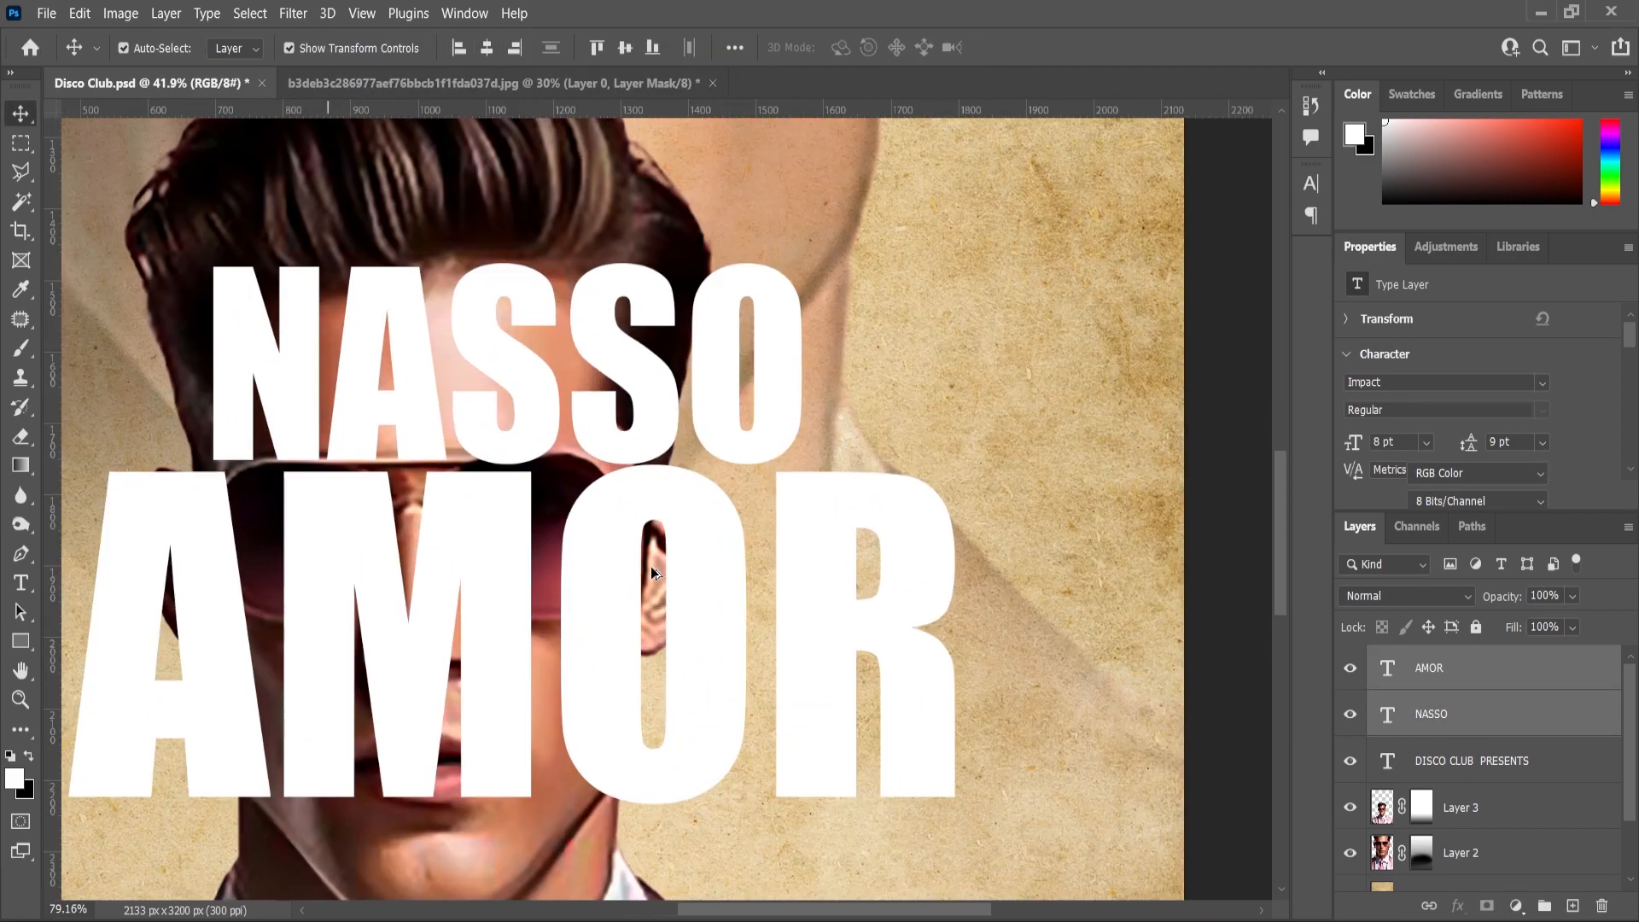
{"action": "left_click_drag", "start_coordinate": [692, 537], "coordinate": [692, 547]}
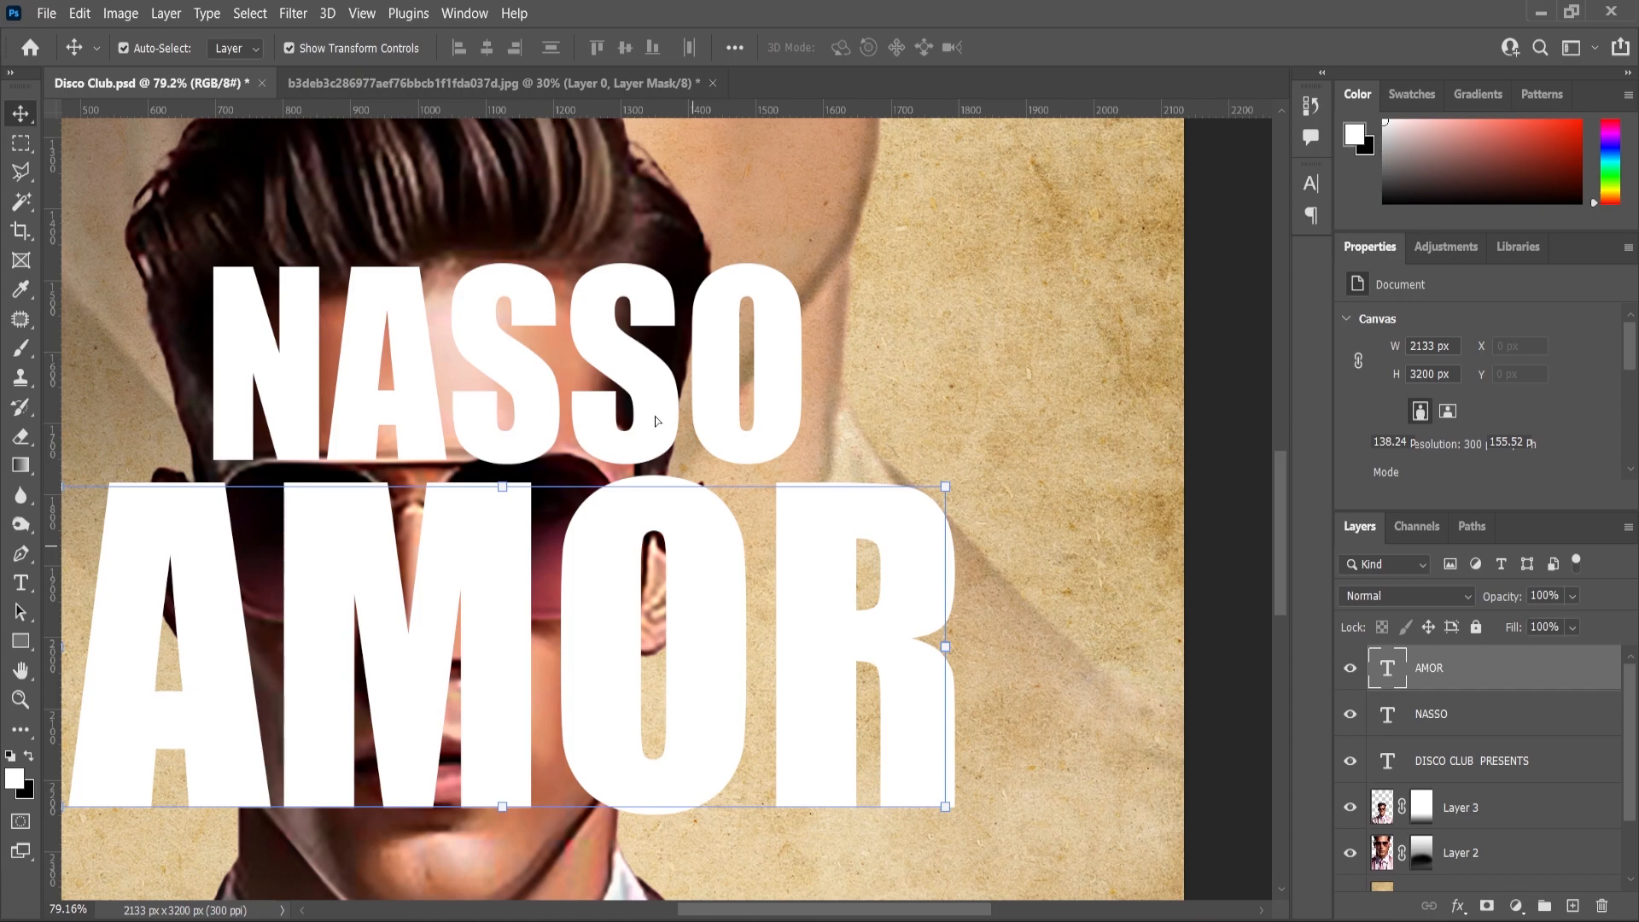
Centre the NASSO and AMOR texts together horizontally on the canvas and place both layers beneath the front man's Layer 3.
{"action": "left_click", "coordinate": [656, 421]}
{"action": "left_click", "coordinate": [669, 549], "text": "shift"}
{"action": "scroll", "coordinate": [730, 530], "scroll_direction": "down", "scroll_amount": 4}
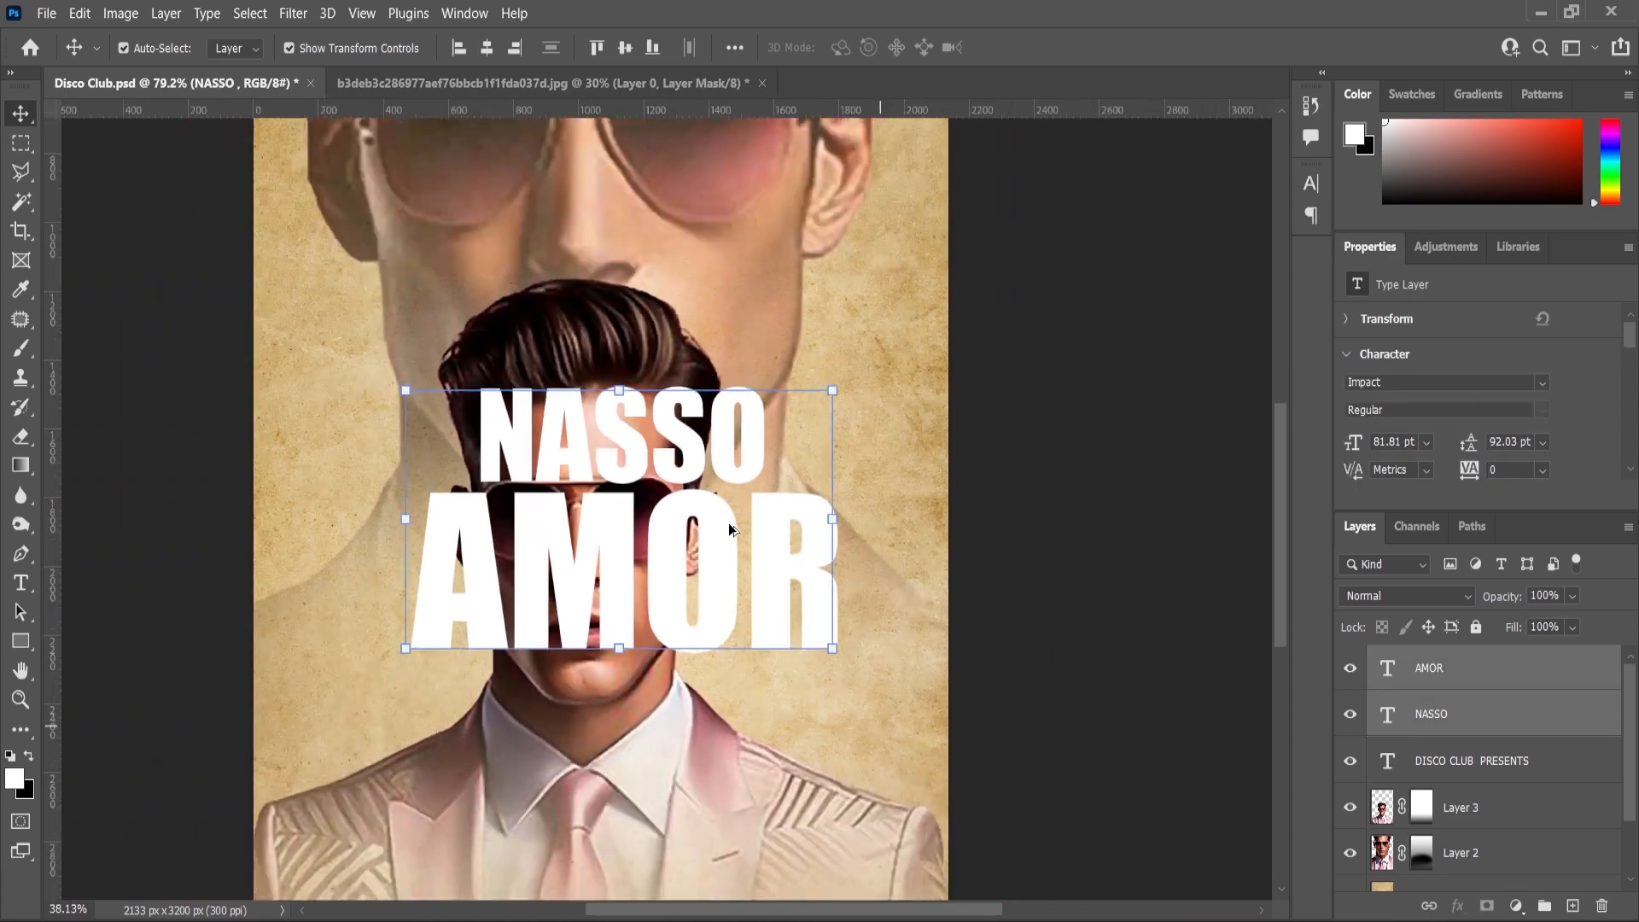
{"action": "scroll", "coordinate": [730, 530], "scroll_direction": "down", "scroll_amount": 2}
{"action": "key", "text": "ctrl+a"}
{"action": "left_click", "coordinate": [488, 48]}
{"action": "key", "text": "ctrl+d"}
{"action": "left_click_drag", "start_coordinate": [1455, 691], "coordinate": [1452, 835]}
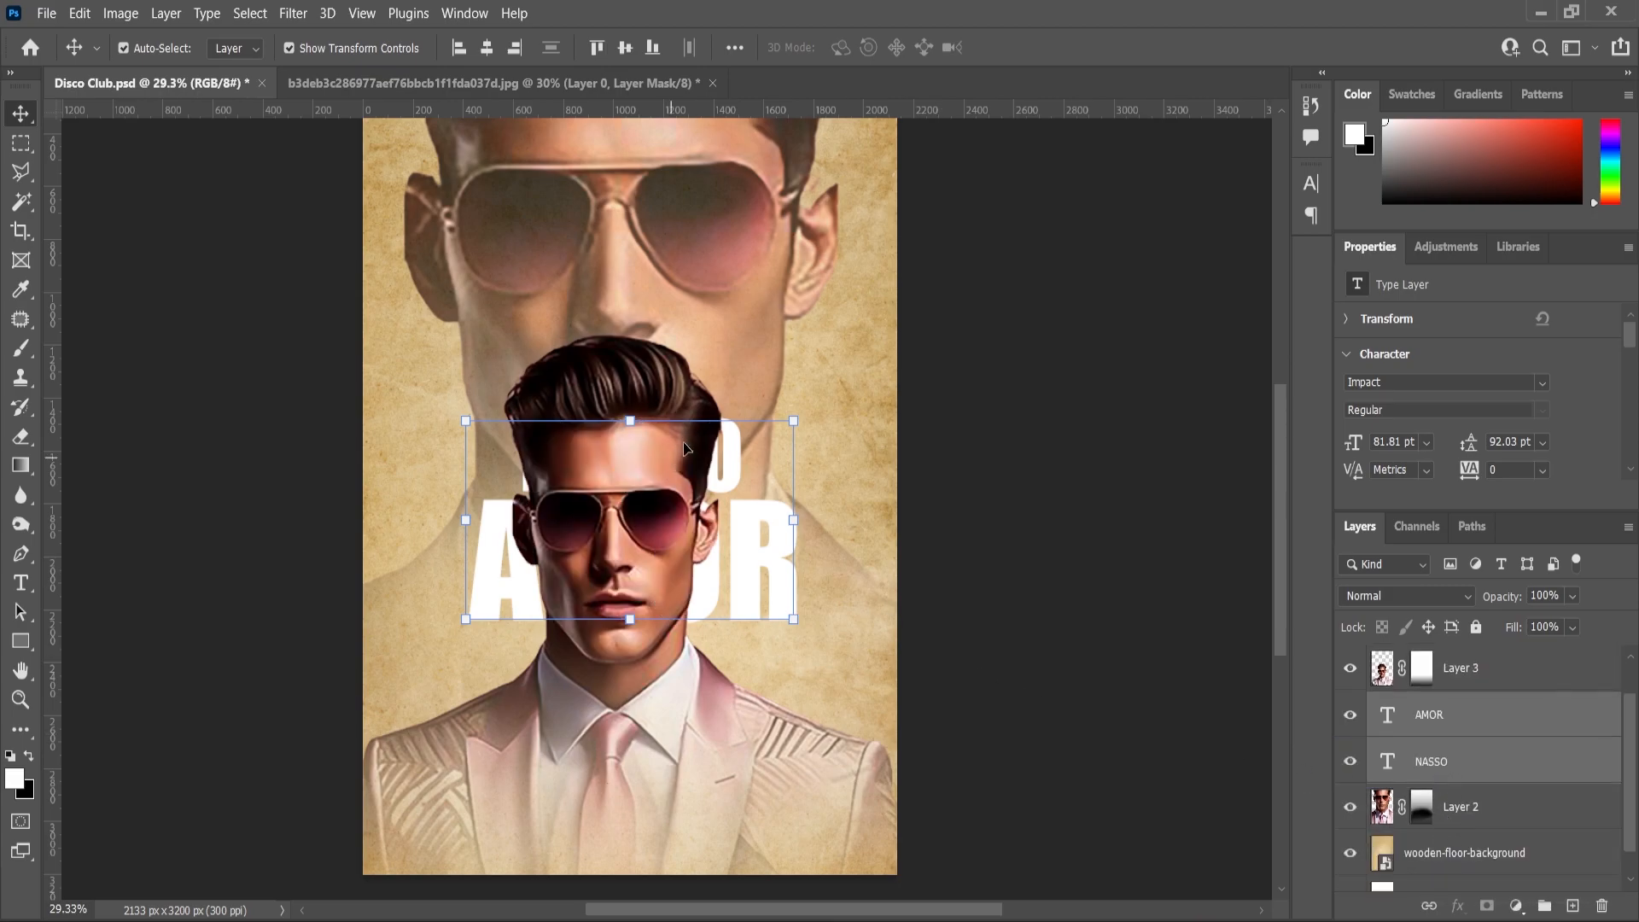
Scale both title texts to 105.19% and move them up to the vertical middle of the canvas.
{"action": "left_click_drag", "start_coordinate": [793, 421], "coordinate": [802, 403]}
{"action": "left_click_drag", "start_coordinate": [733, 523], "coordinate": [715, 458]}
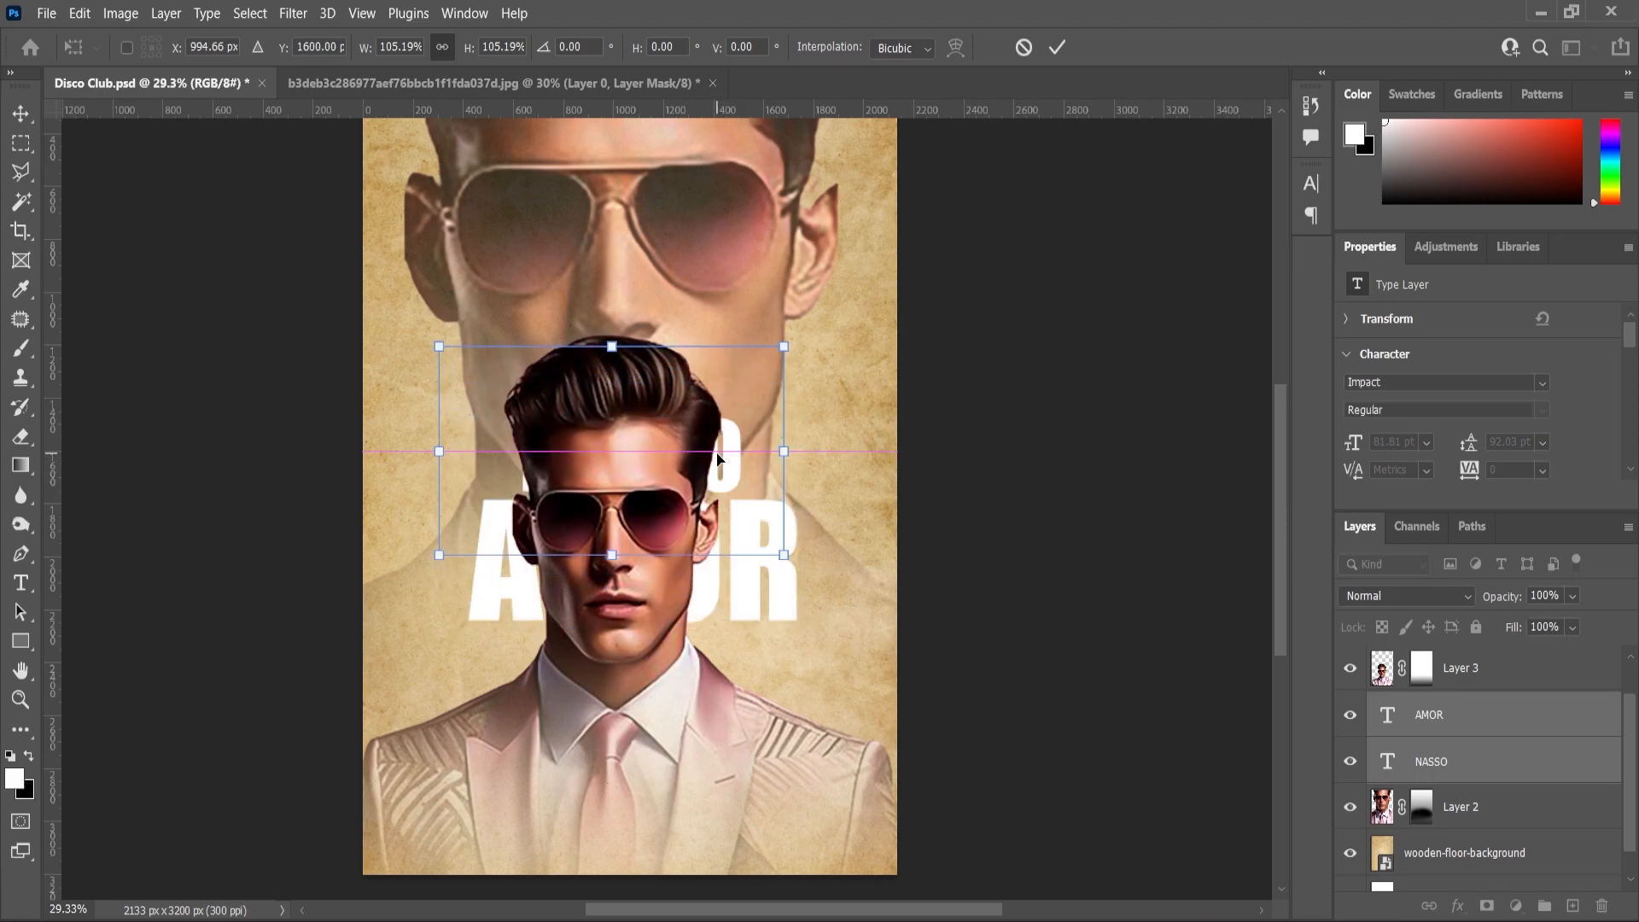
{"action": "left_click", "coordinate": [17, 106]}
Raise NASSO so it shows above the front man's hair, and move AMOR up just below it.
{"action": "scroll", "coordinate": [789, 470], "scroll_direction": "up", "scroll_amount": 3}
{"action": "left_click", "coordinate": [1087, 526]}
{"action": "left_click", "coordinate": [692, 336]}
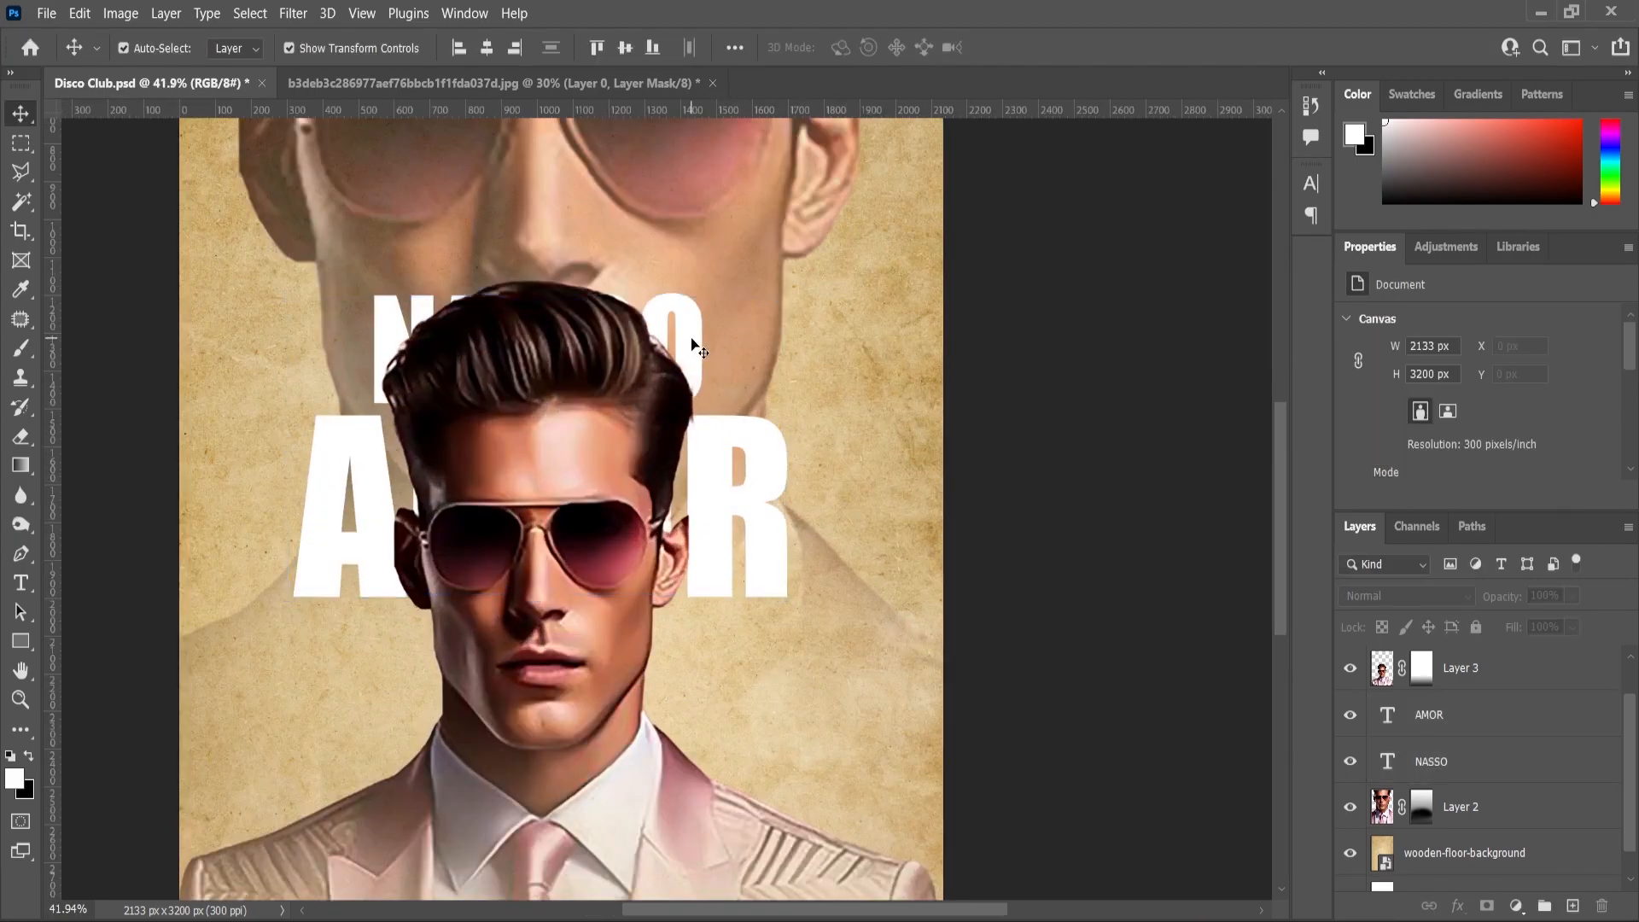
{"action": "left_click_drag", "start_coordinate": [693, 305], "coordinate": [693, 241]}
{"action": "left_click", "coordinate": [728, 512]}
{"action": "left_click_drag", "start_coordinate": [734, 475], "coordinate": [735, 419]}
Duplicate the AMOR text layer and place the copy above Layer 3, in front of the man.
{"action": "scroll", "coordinate": [723, 555], "scroll_direction": "down", "scroll_amount": 2}
{"action": "scroll", "coordinate": [724, 554], "scroll_direction": "down", "scroll_amount": 2}
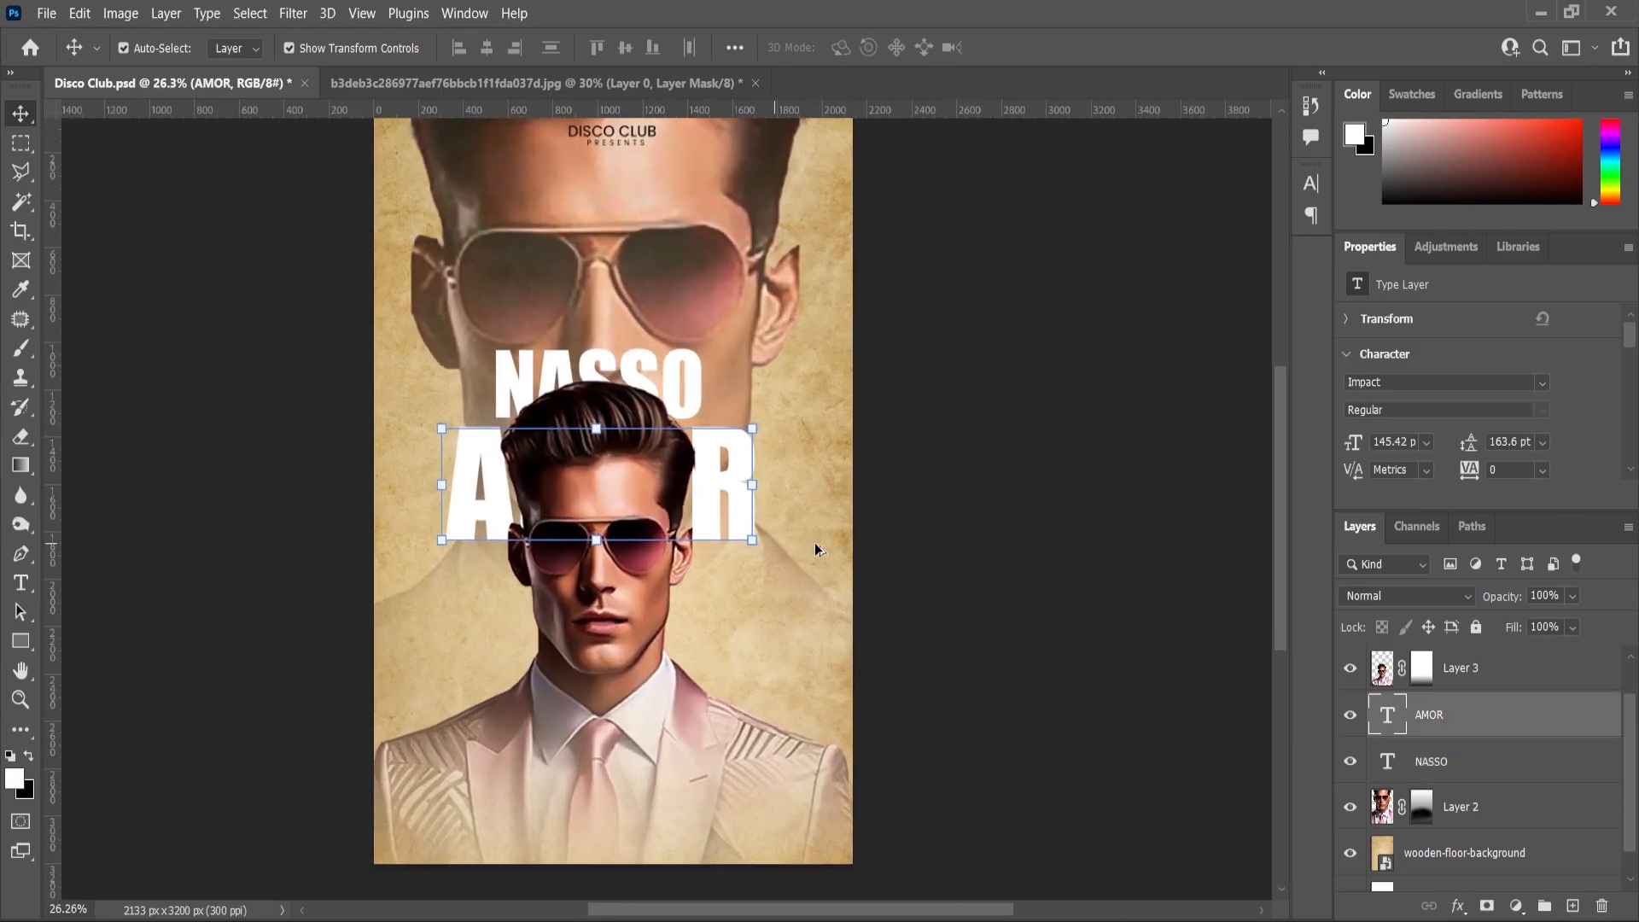
{"action": "left_click", "coordinate": [739, 492]}
{"action": "left_click_drag", "start_coordinate": [1434, 721], "coordinate": [1573, 906]}
{"action": "left_click_drag", "start_coordinate": [1448, 755], "coordinate": [1451, 702]}
{"action": "scroll", "coordinate": [748, 471], "scroll_direction": "up", "scroll_amount": 1}
{"action": "scroll", "coordinate": [748, 471], "scroll_direction": "up", "scroll_amount": 1}
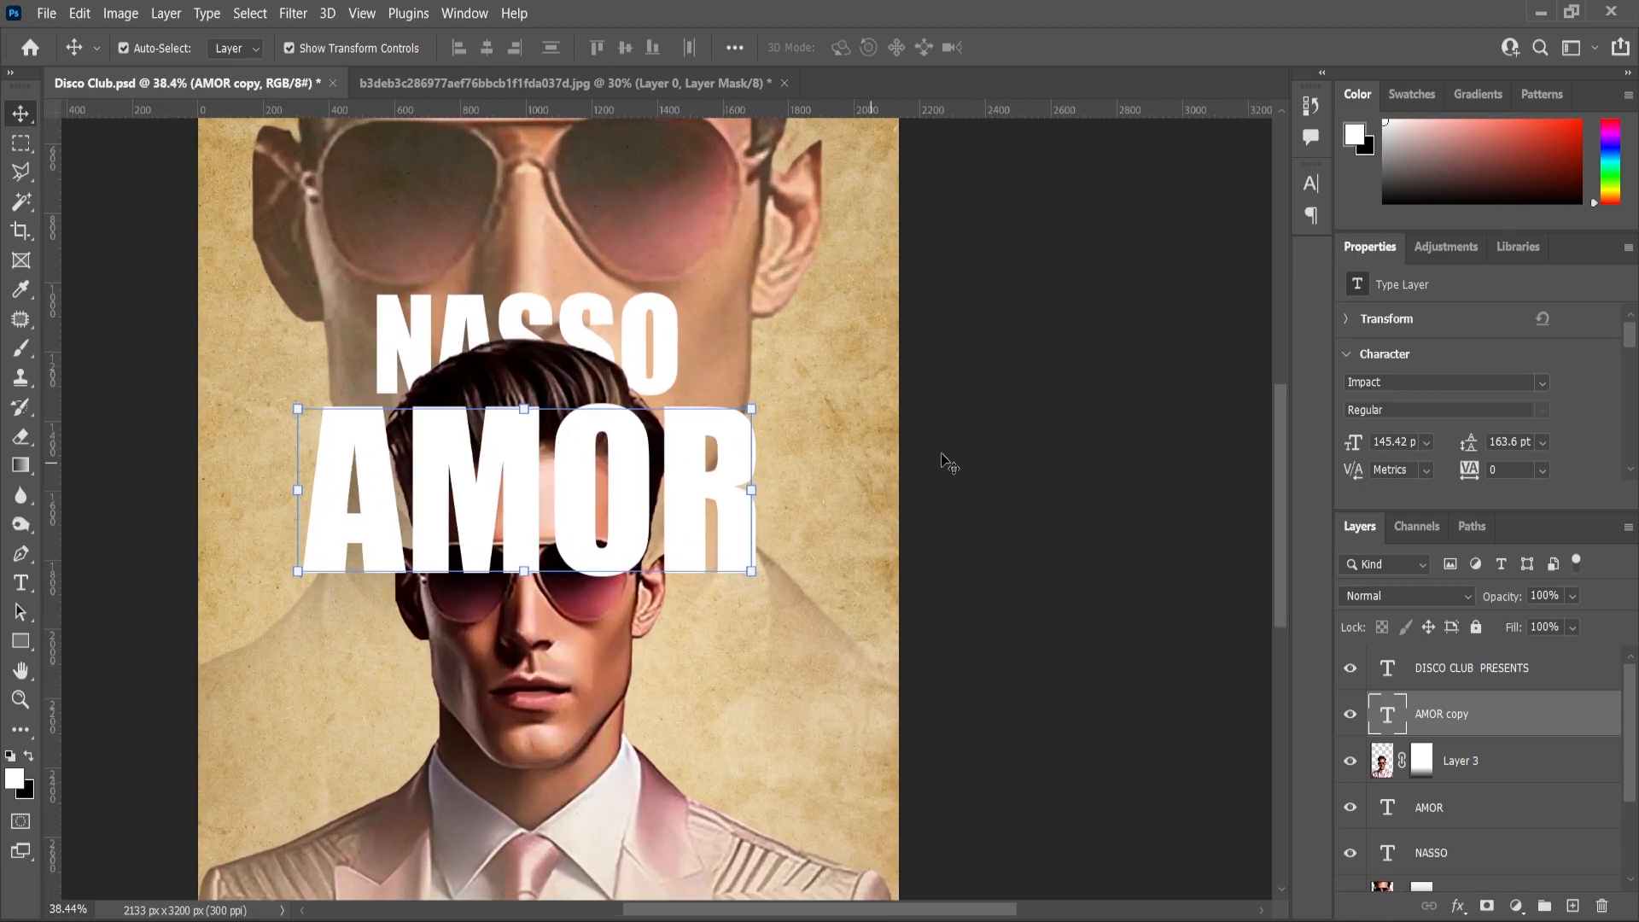
Add a white 4 px inside stroke to the AMOR copy.
{"action": "left_click", "coordinate": [1456, 914]}
{"action": "left_click", "coordinate": [1492, 753]}
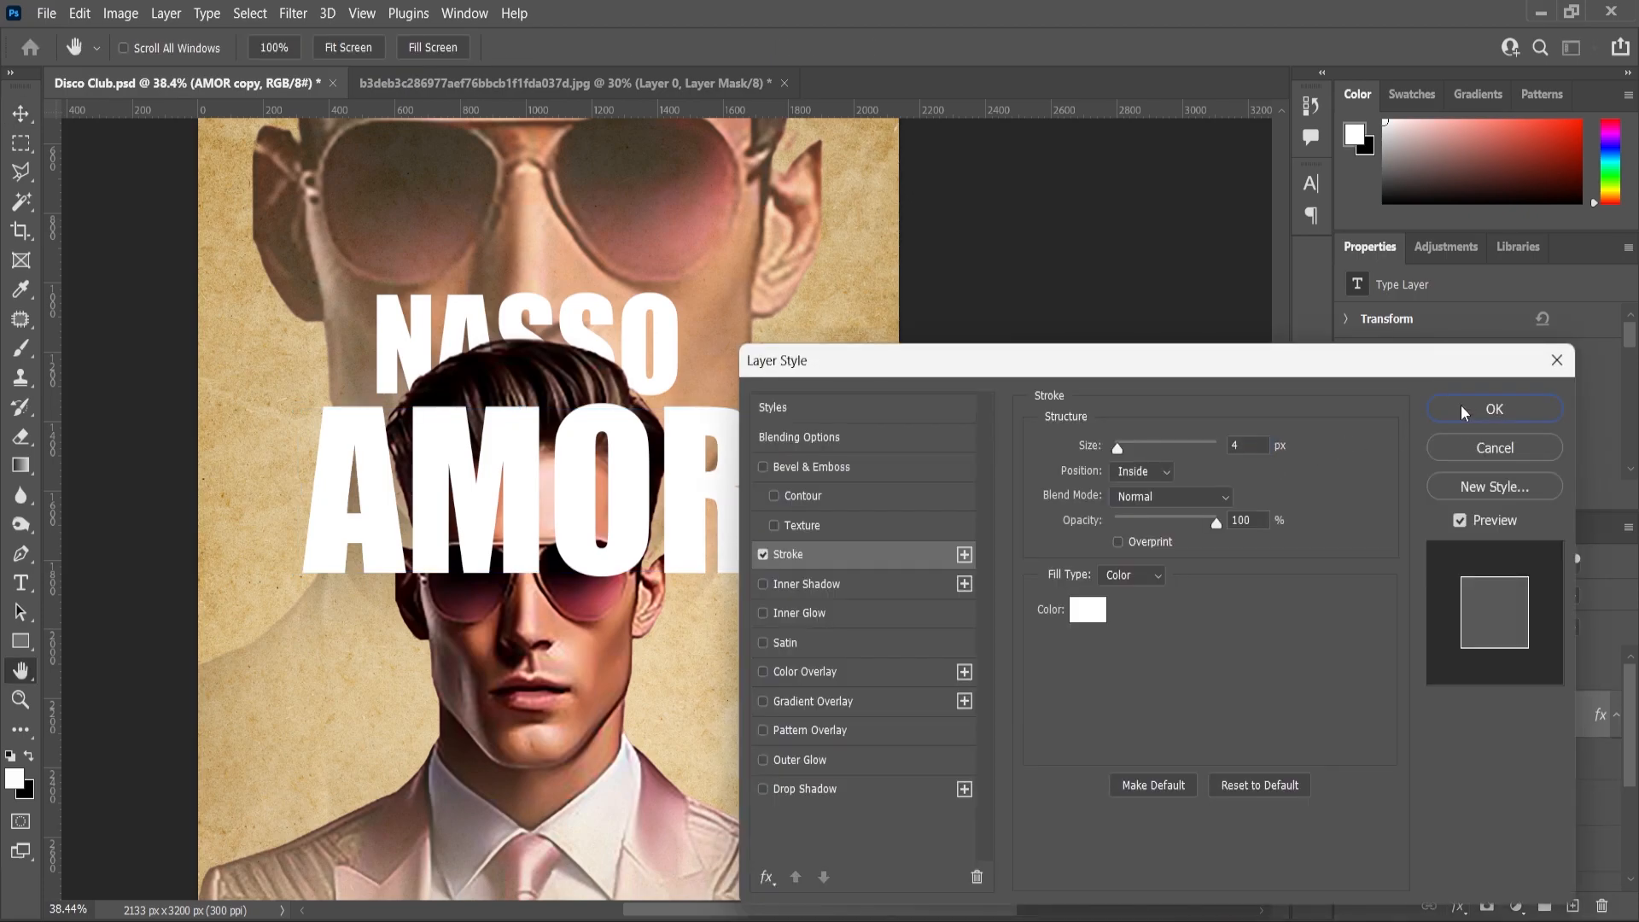
{"action": "left_click", "coordinate": [1463, 413]}
Set the AMOR copy's fill to 0% and its opacity to 22%, leaving a faint outline over the man.
{"action": "left_click_drag", "start_coordinate": [1595, 654], "coordinate": [1490, 653]}
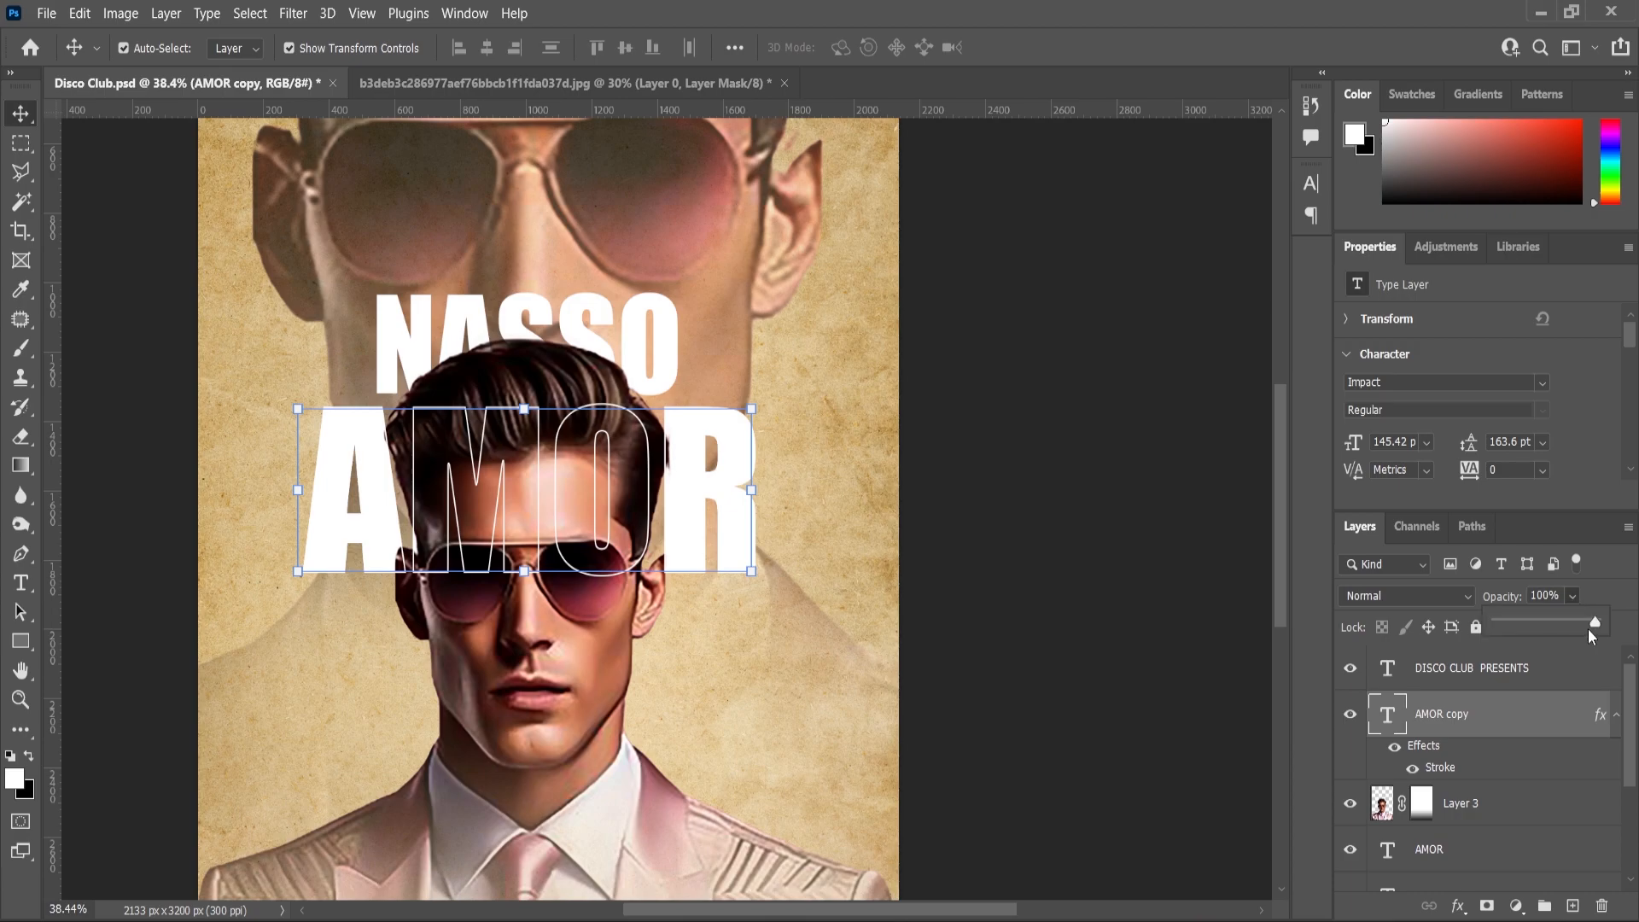
{"action": "left_click_drag", "start_coordinate": [1541, 627], "coordinate": [1534, 626]}
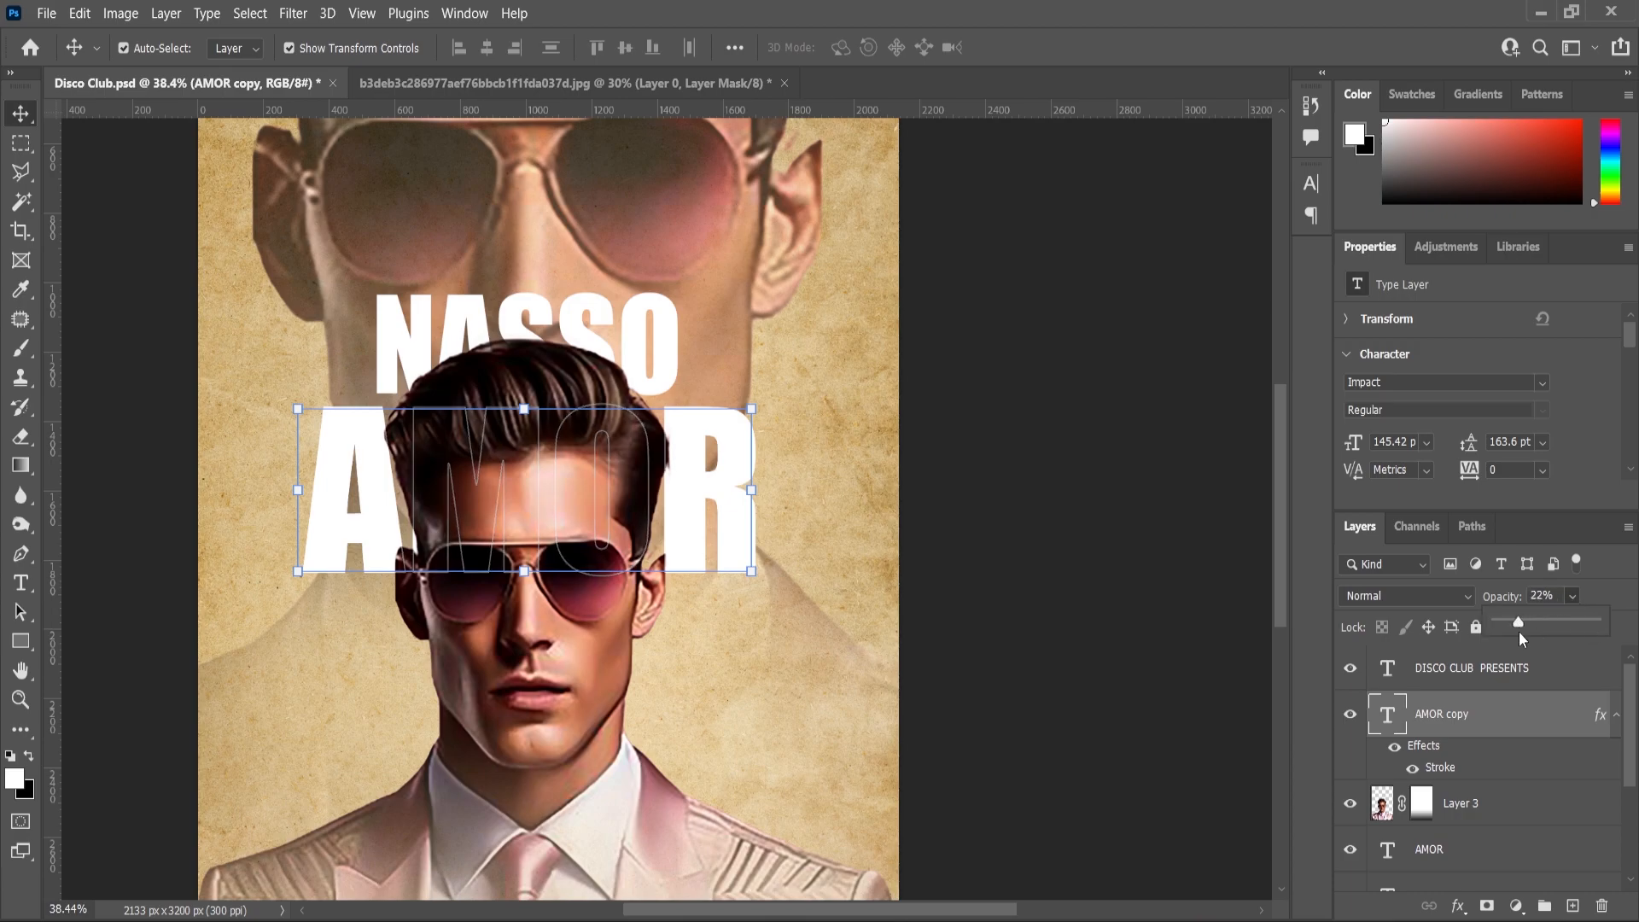
{"action": "left_click", "coordinate": [19, 118]}
{"action": "left_click", "coordinate": [768, 406]}
{"action": "scroll", "coordinate": [762, 452], "scroll_direction": "down", "scroll_amount": 5}
{"action": "scroll", "coordinate": [758, 472], "scroll_direction": "up", "scroll_amount": 5}
Select the outlined AMOR copy together with the white AMOR layer and scale both to 109.93%.
{"action": "left_click", "coordinate": [736, 464]}
{"action": "scroll", "coordinate": [1452, 807], "scroll_direction": "down", "scroll_amount": 1}
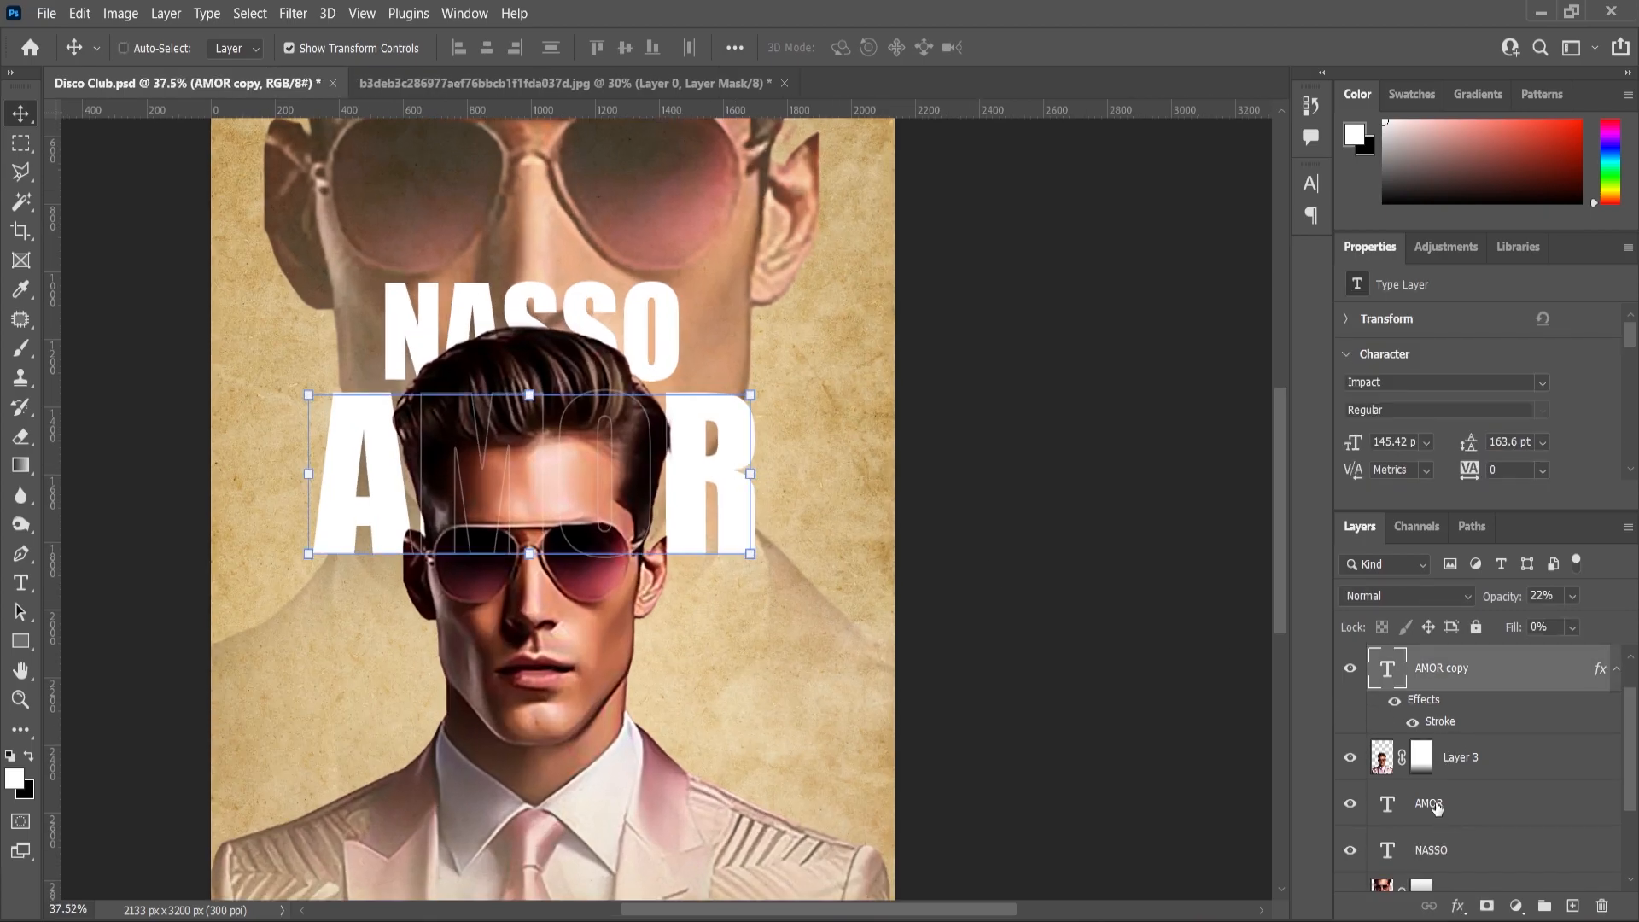
{"action": "left_click", "coordinate": [1429, 803], "text": "ctrl"}
{"action": "left_click_drag", "start_coordinate": [754, 394], "coordinate": [776, 384]}
{"action": "left_click", "coordinate": [31, 116]}
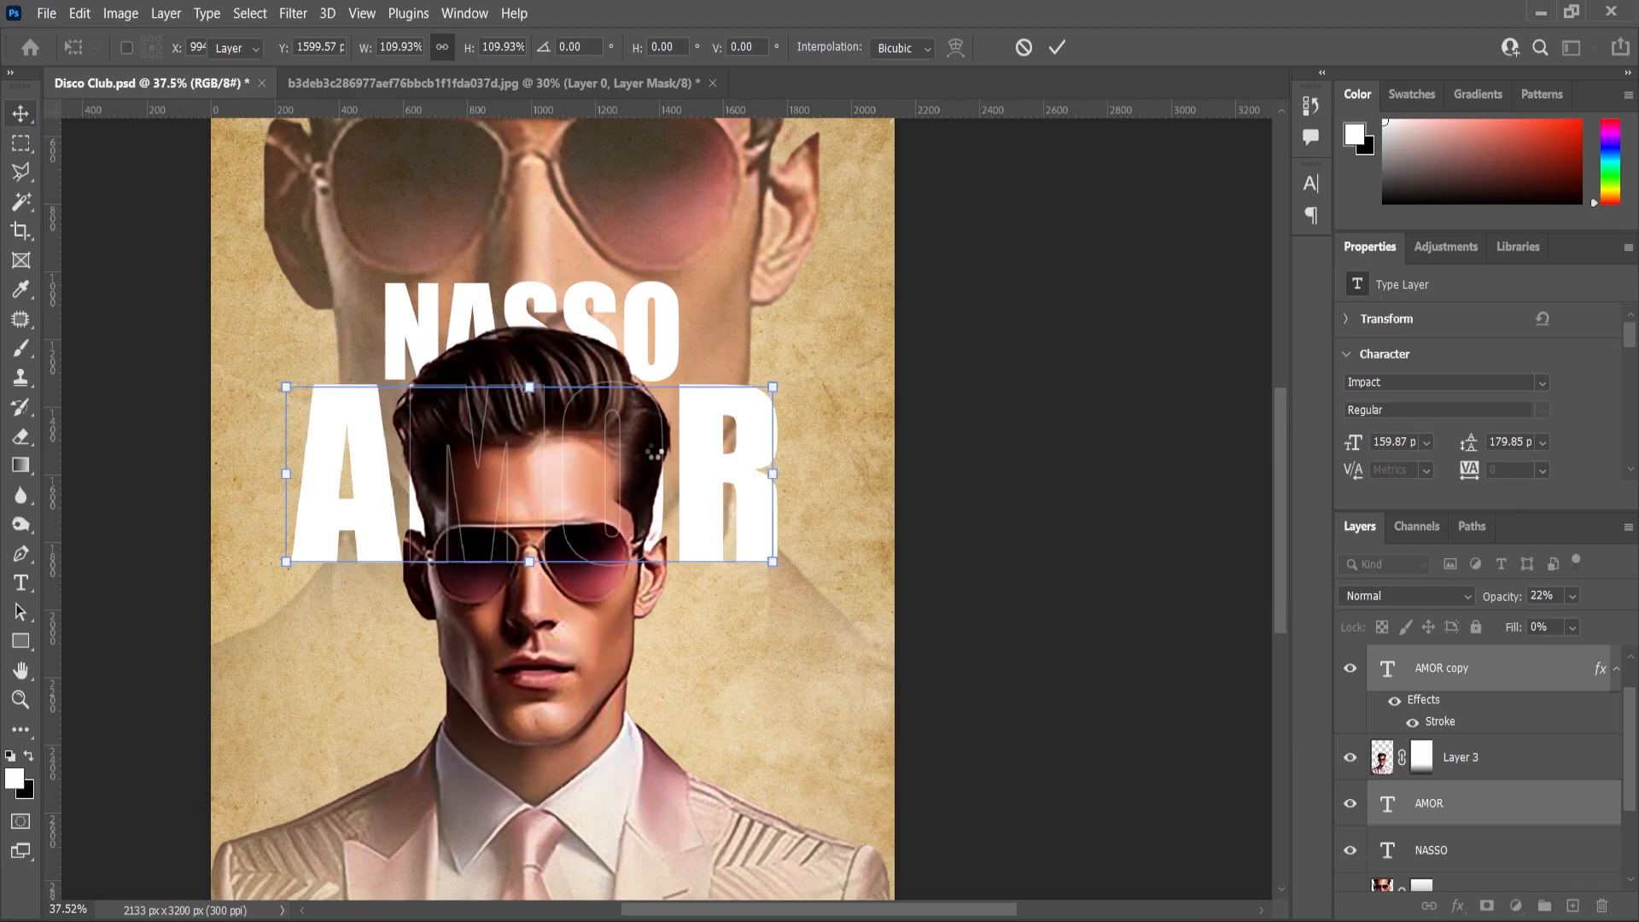
Duplicate the white NASSO and AMOR layers and move the copies down over the lower part of the poster.
{"action": "left_click", "coordinate": [709, 523]}
{"action": "scroll", "coordinate": [709, 530], "scroll_direction": "down", "scroll_amount": 8}
{"action": "scroll", "coordinate": [712, 640], "scroll_direction": "up", "scroll_amount": 3}
{"action": "scroll", "coordinate": [712, 644], "scroll_direction": "up", "scroll_amount": 2}
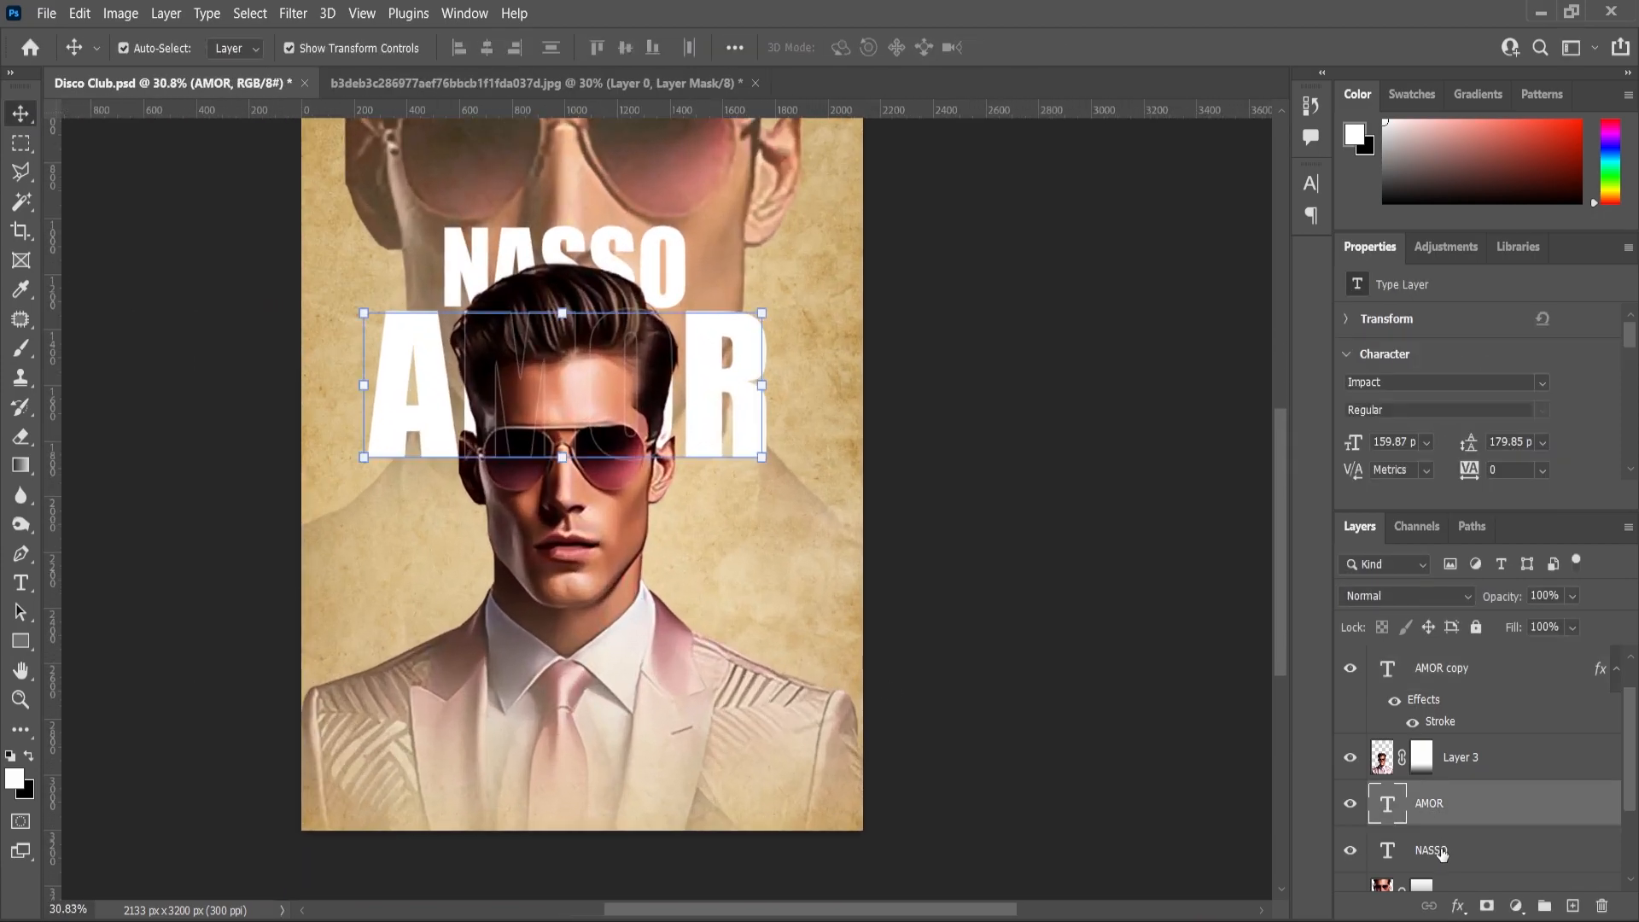
{"action": "left_click", "coordinate": [1441, 852], "text": "shift"}
{"action": "key", "text": "ctrl+j"}
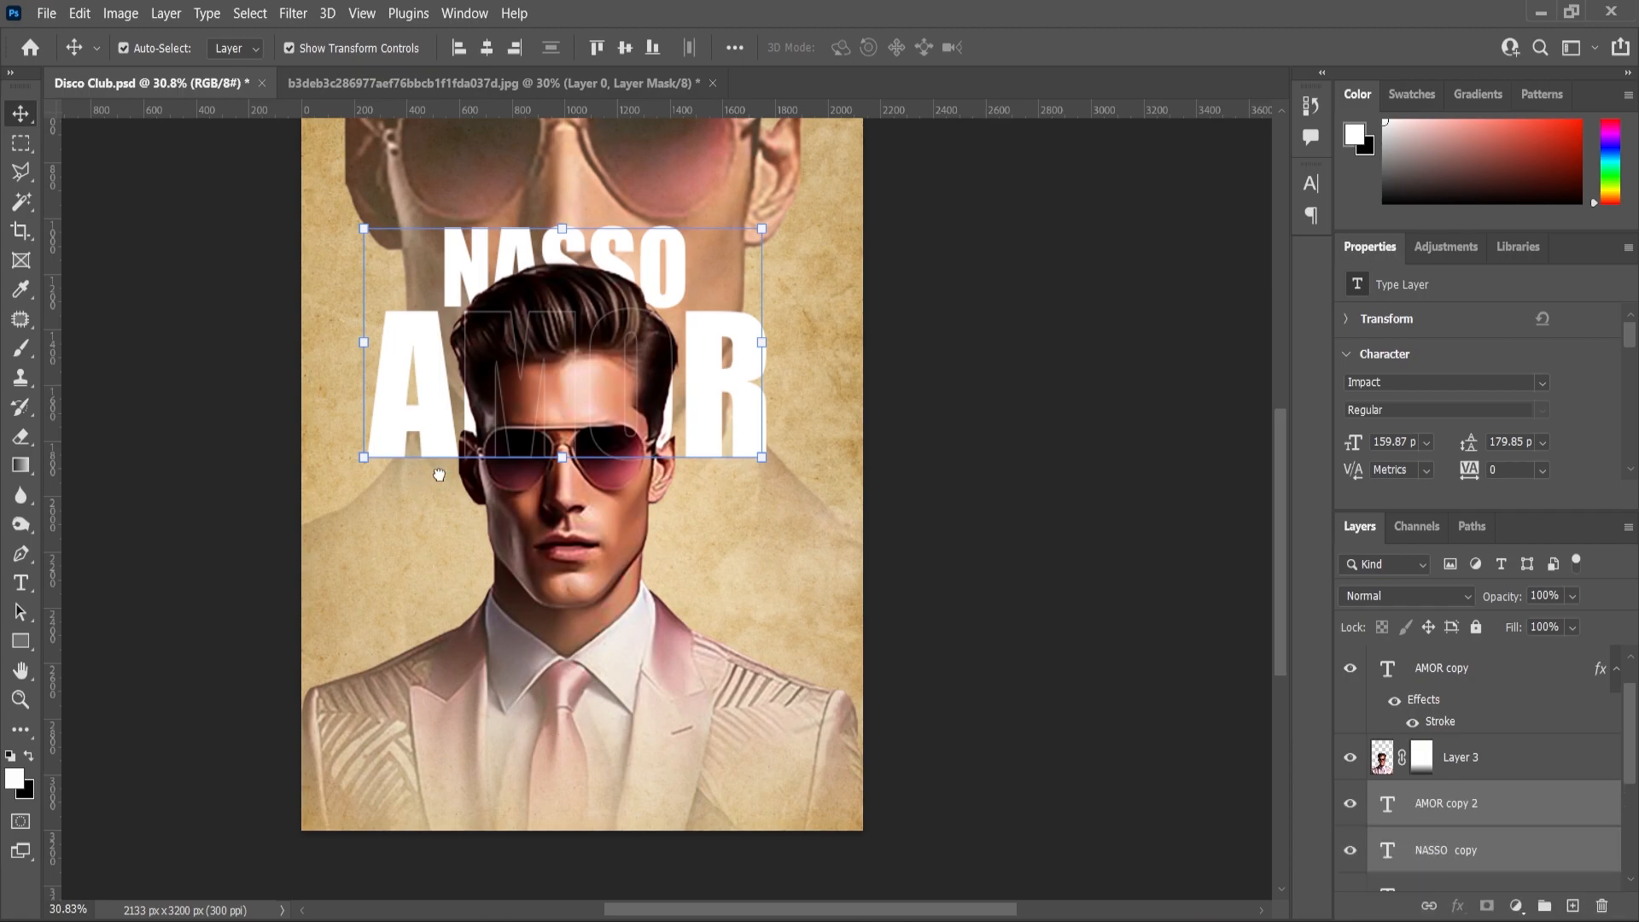
{"action": "left_click_drag", "start_coordinate": [445, 401], "coordinate": [445, 714]}
Bring the duplicated titles to the top of the layer stack and shrink them to about 46 pt for NASSO and 86 pt for AMOR.
{"action": "scroll", "coordinate": [1455, 822], "scroll_direction": "up", "scroll_amount": 1}
{"action": "left_click_drag", "start_coordinate": [1460, 850], "coordinate": [1441, 674]}
{"action": "scroll", "coordinate": [648, 688], "scroll_direction": "up", "scroll_amount": 3}
{"action": "left_click_drag", "start_coordinate": [824, 464], "coordinate": [747, 672]}
{"action": "left_click", "coordinate": [14, 109]}
Recolour the small NASSO and AMOR copies over the suit to black.
{"action": "left_click", "coordinate": [21, 586]}
{"action": "left_click", "coordinate": [498, 568]}
{"action": "double_click", "coordinate": [498, 569]}
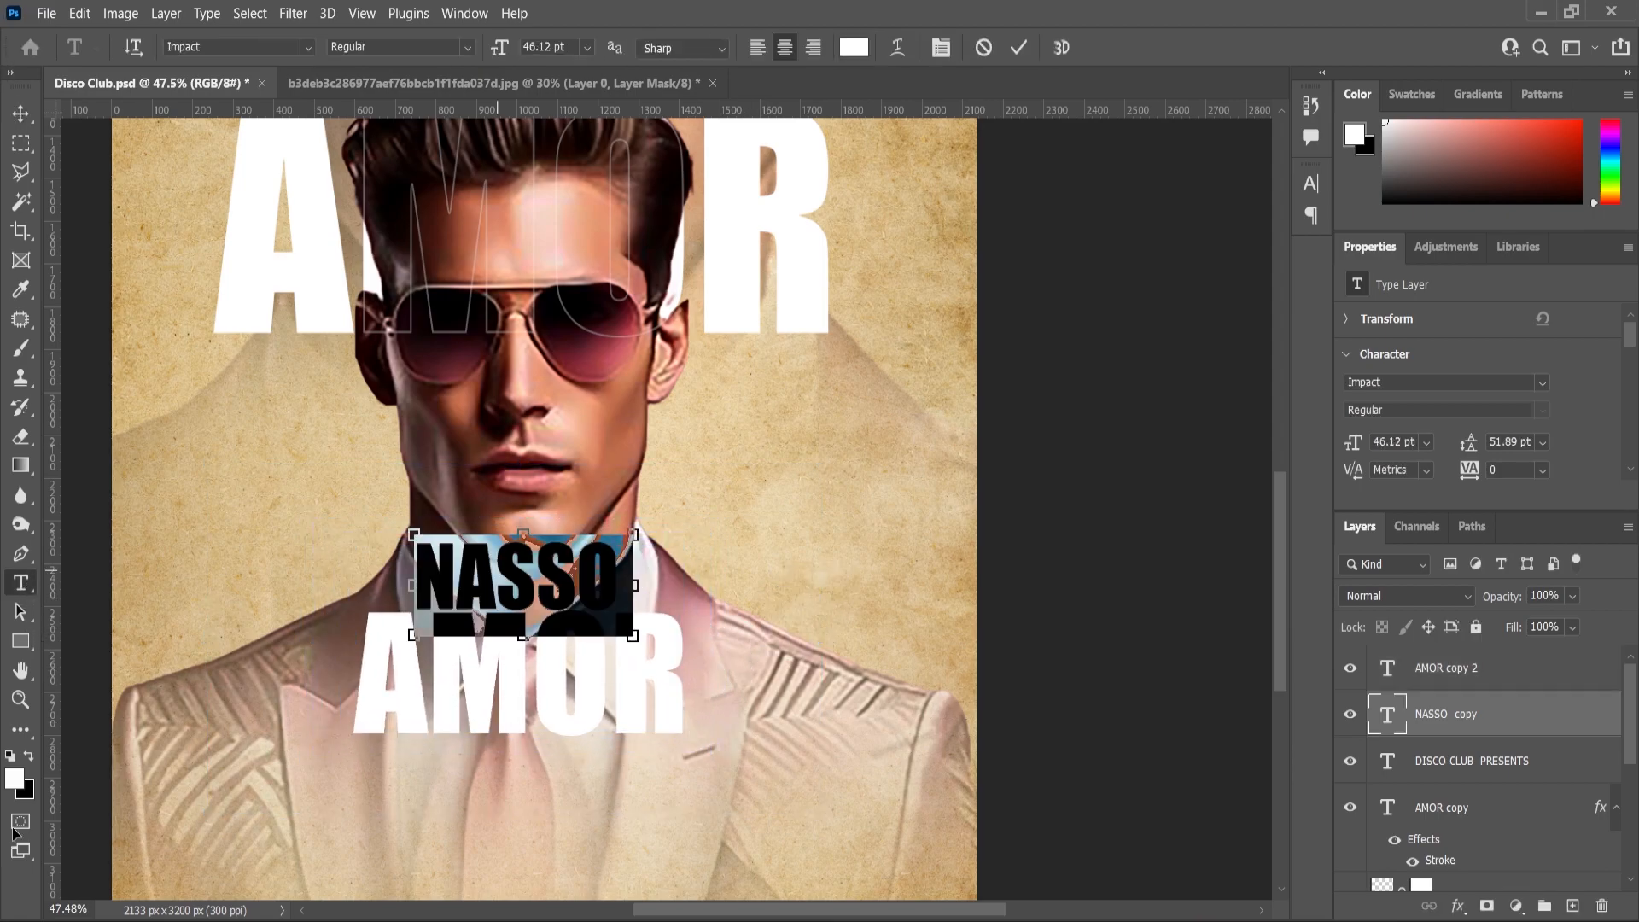
{"action": "left_click", "coordinate": [29, 756]}
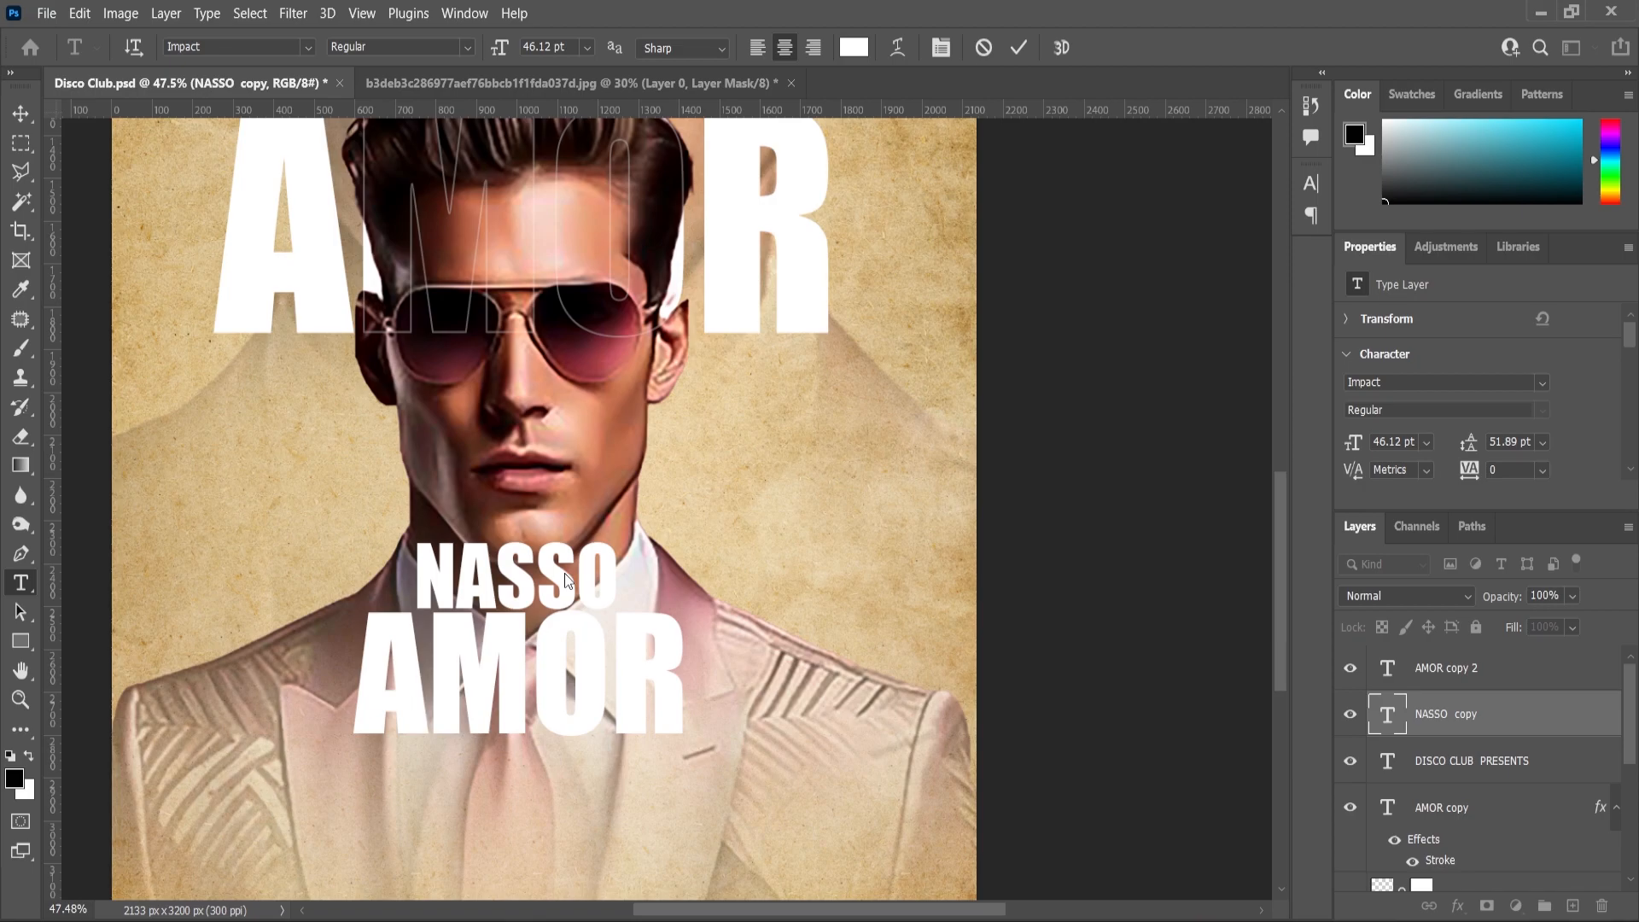
{"action": "left_click", "coordinate": [21, 700]}
{"action": "double_click", "coordinate": [422, 646]}
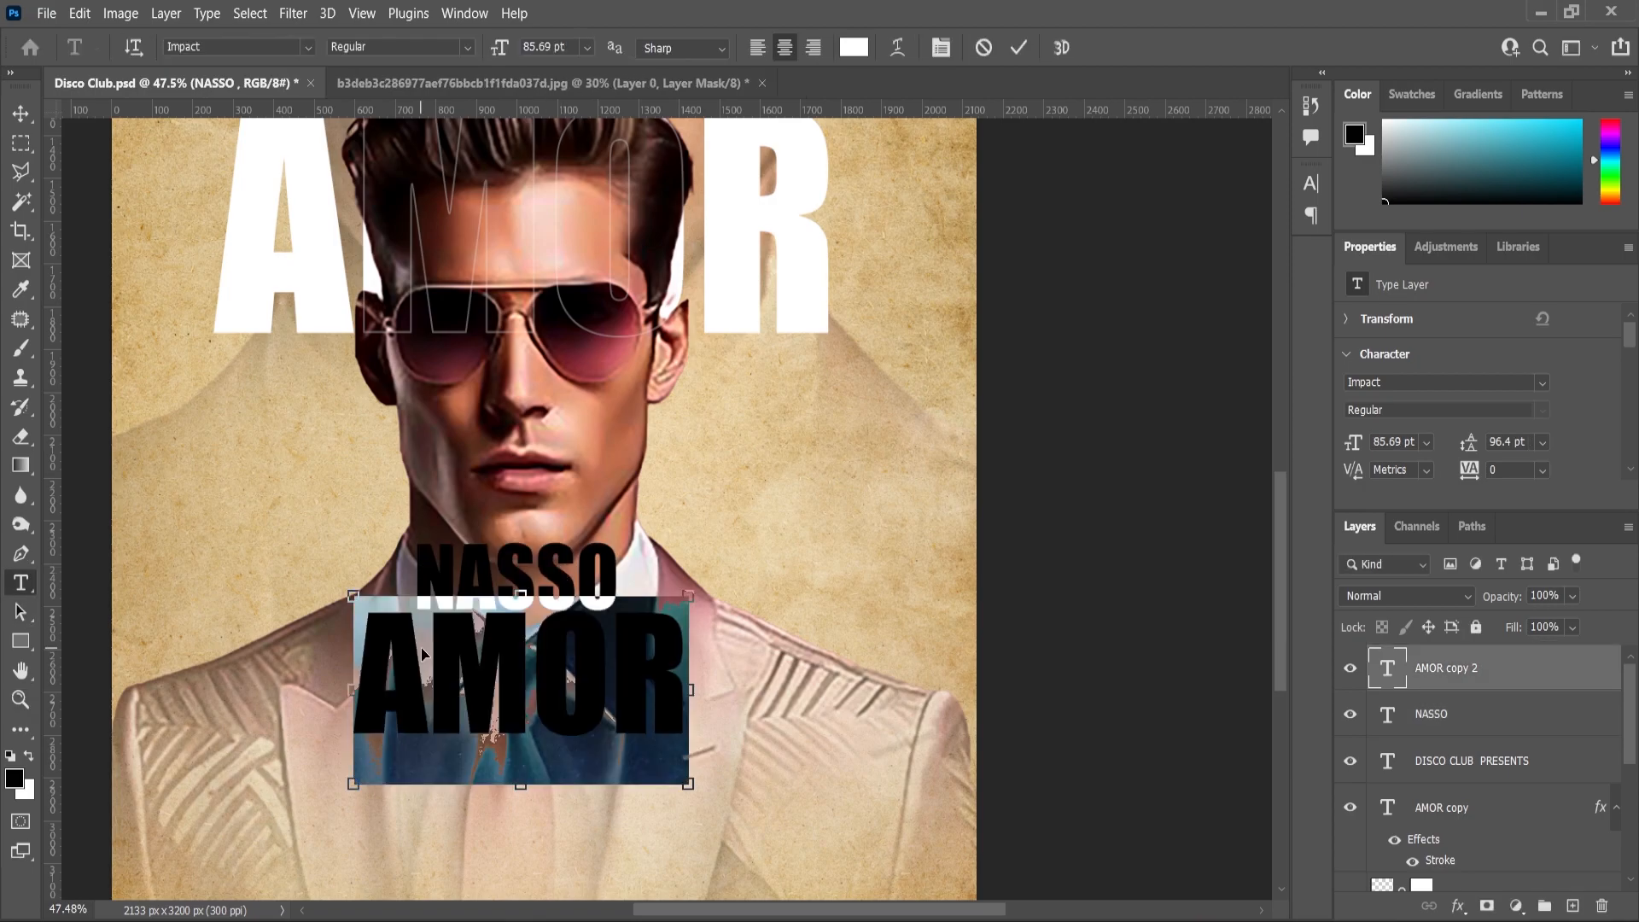
{"action": "left_click", "coordinate": [29, 757]}
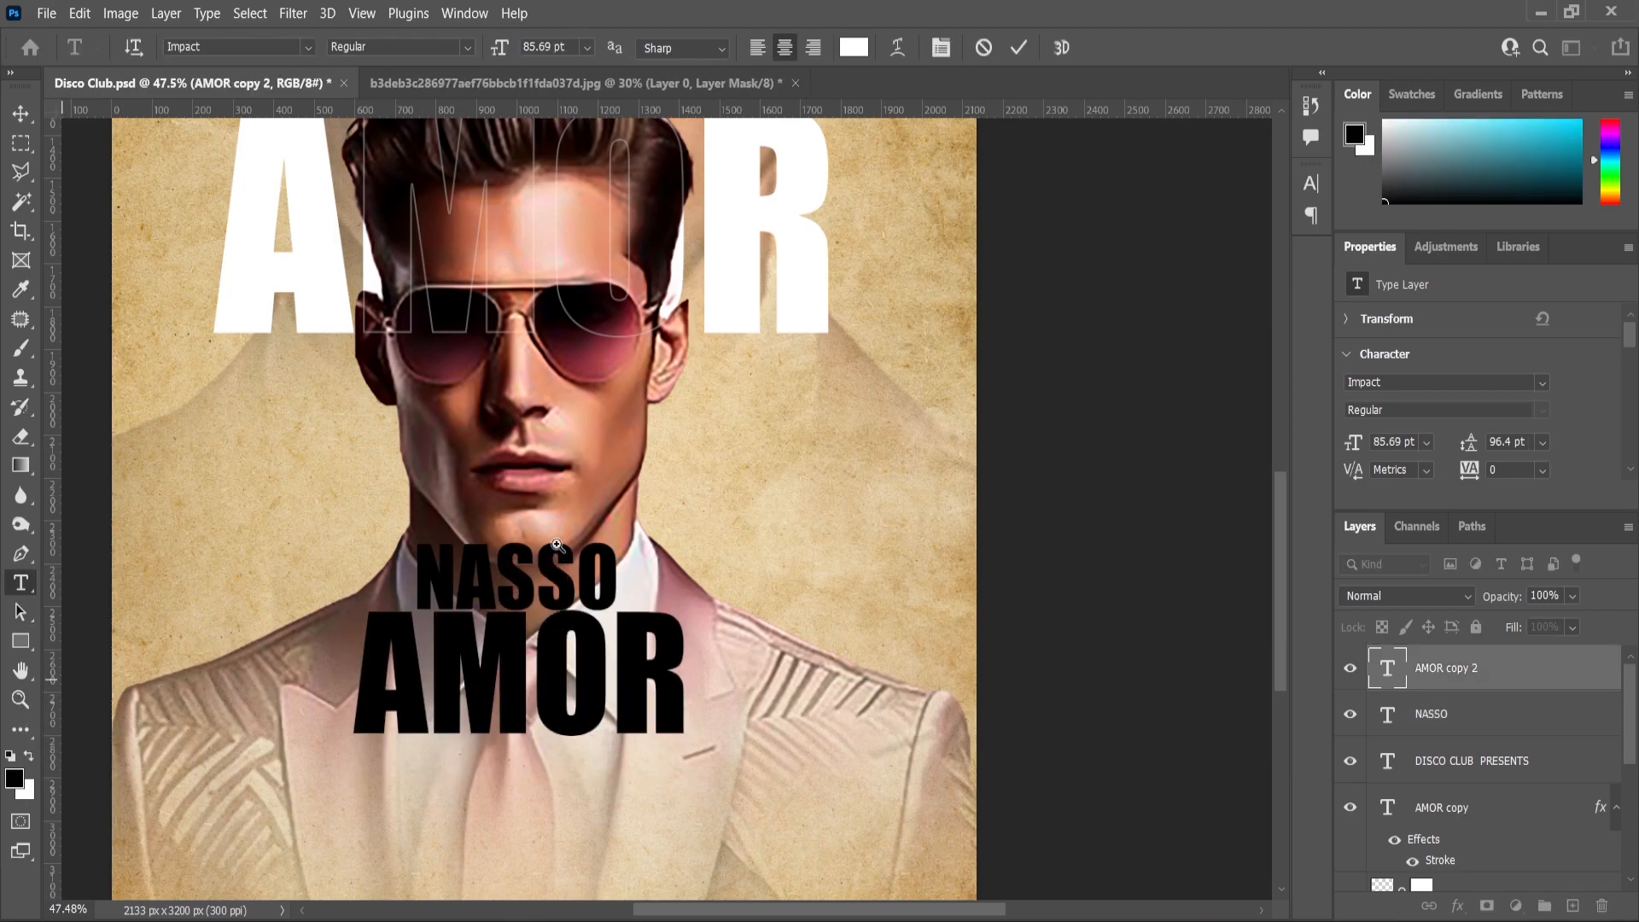
{"action": "left_click", "coordinate": [21, 114]}
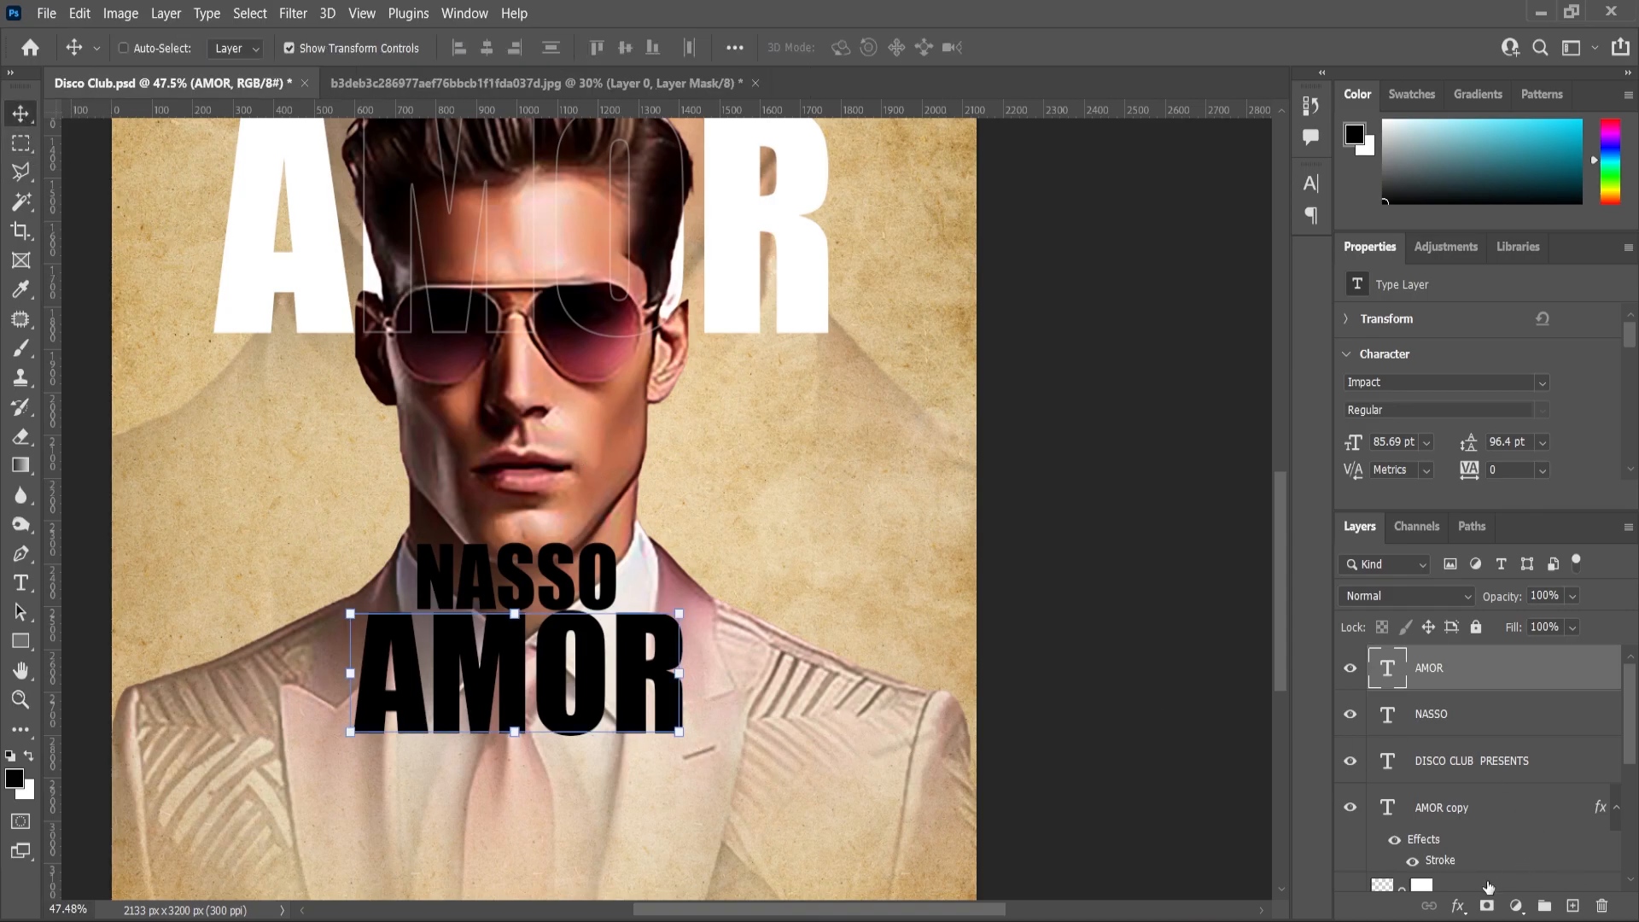
Add a thin white inside stroke to the black AMOR text.
{"action": "left_click", "coordinate": [1458, 905]}
{"action": "left_click", "coordinate": [1492, 757]}
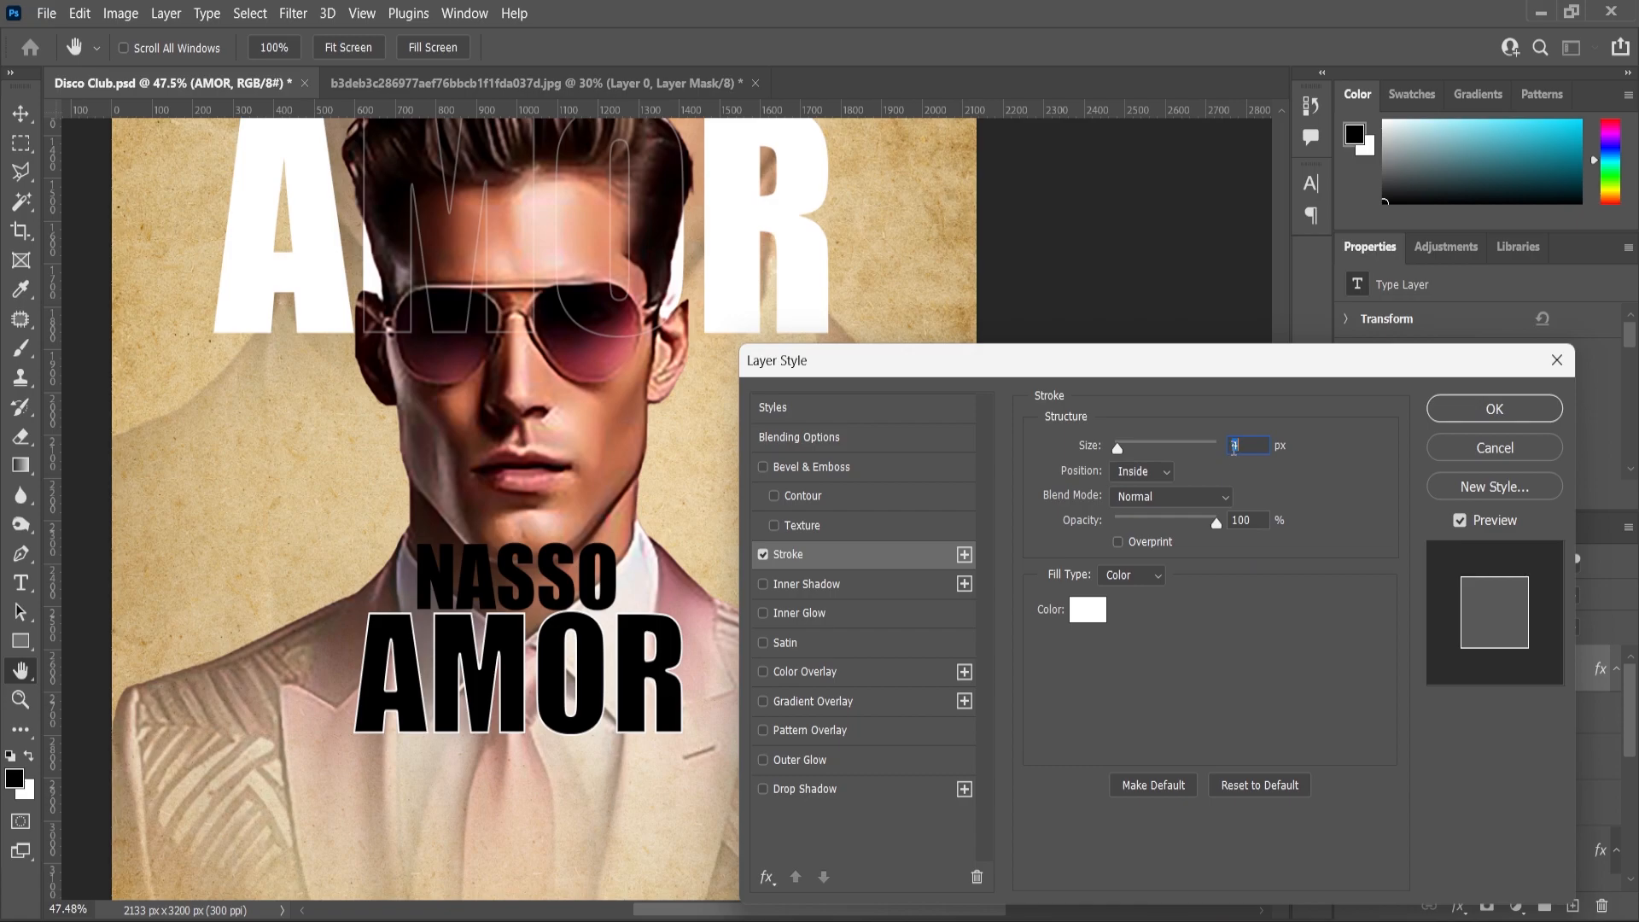
{"action": "left_click", "coordinate": [1496, 409]}
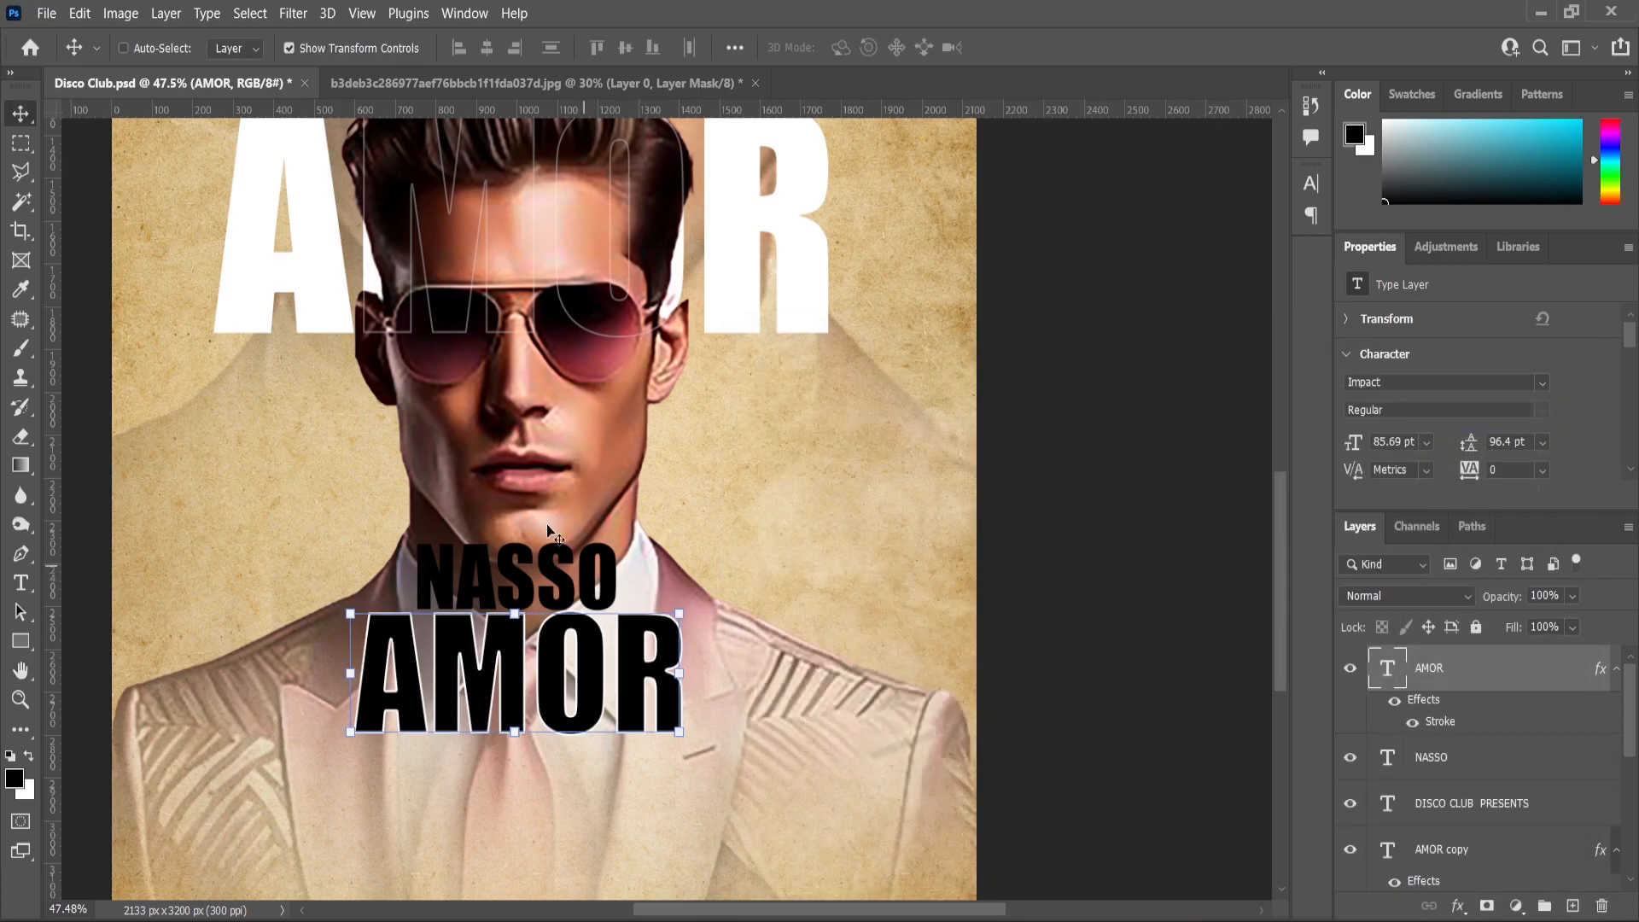
Add a white 3 px inside stroke to the black NASSO text.
{"action": "left_click", "coordinate": [564, 580]}
{"action": "left_click", "coordinate": [1459, 906]}
{"action": "left_click", "coordinate": [1485, 744]}
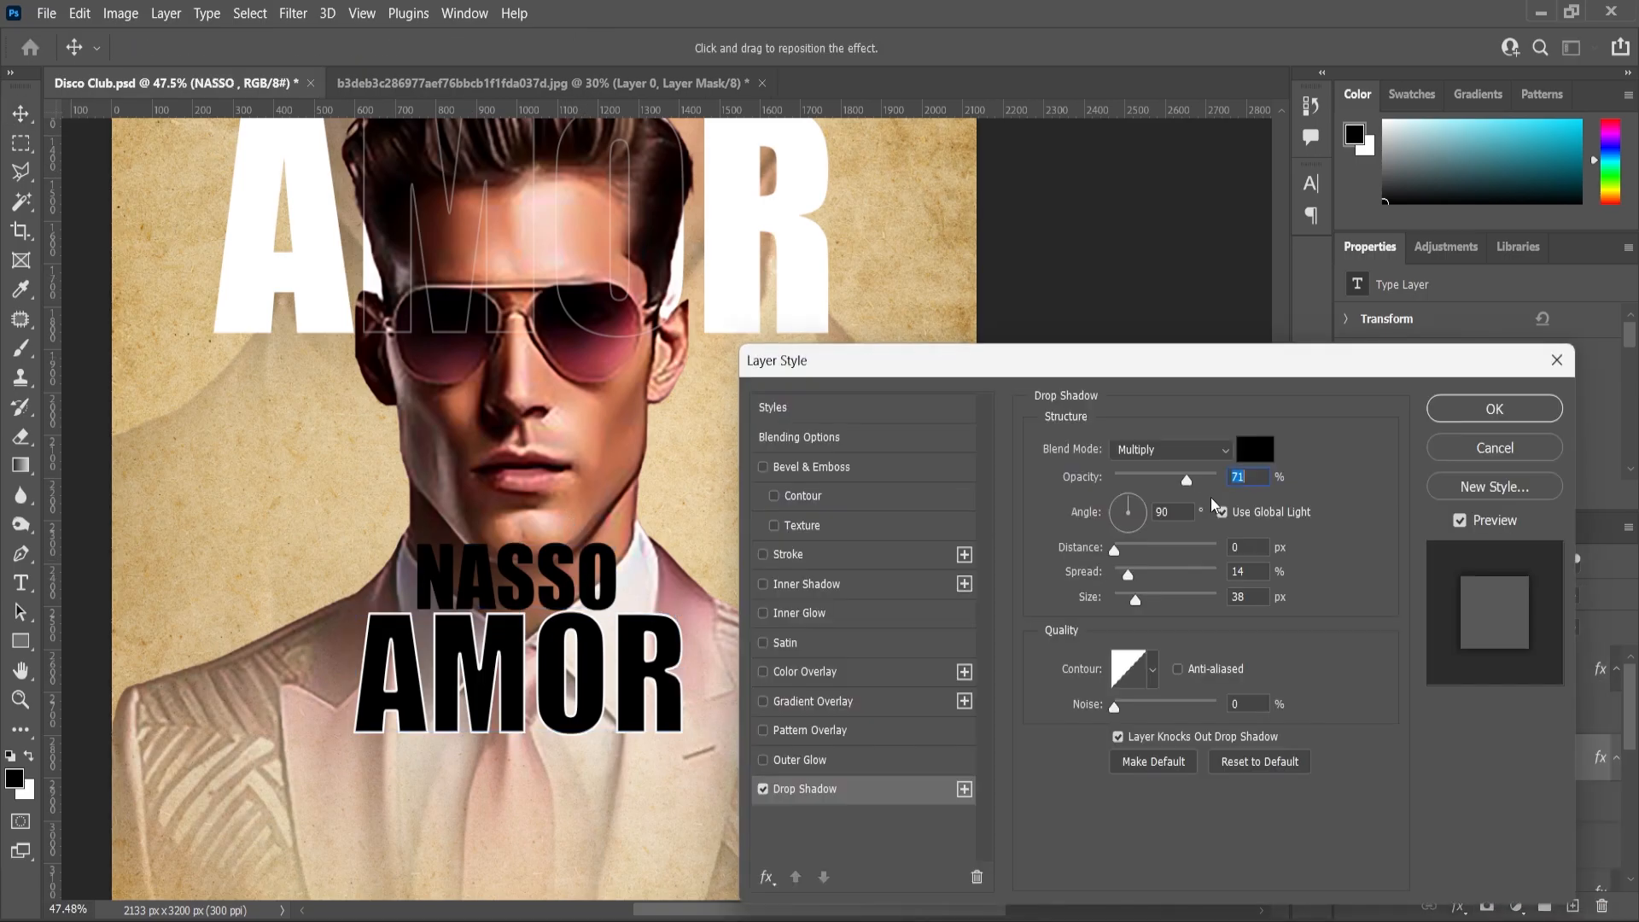
{"action": "left_click", "coordinate": [765, 557]}
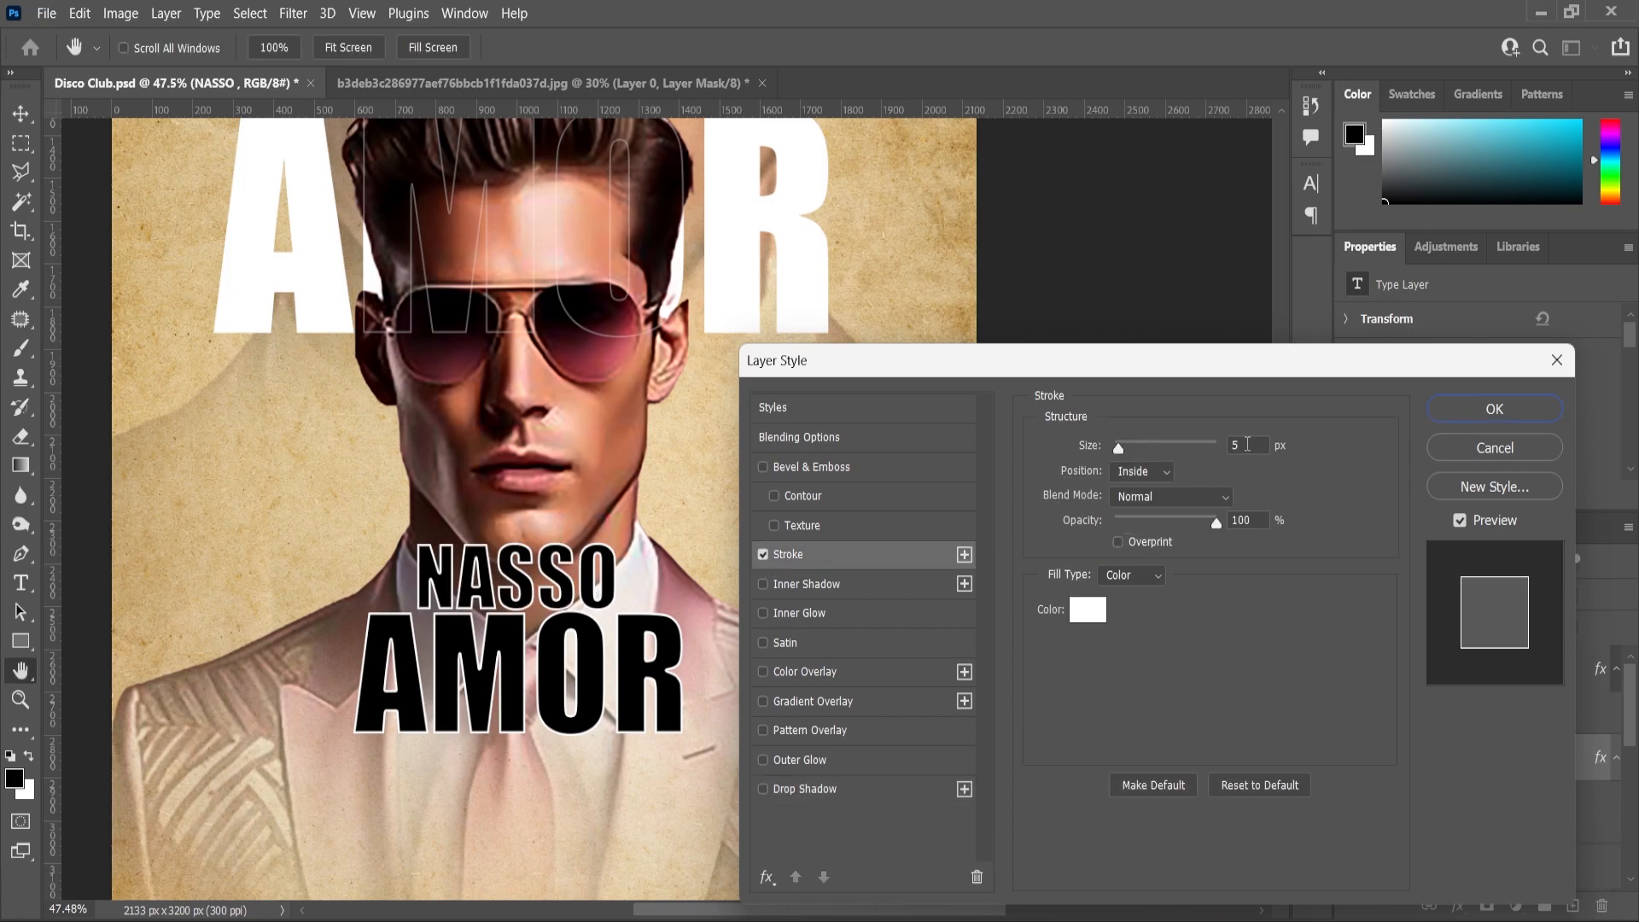
{"action": "type", "text": "3"}
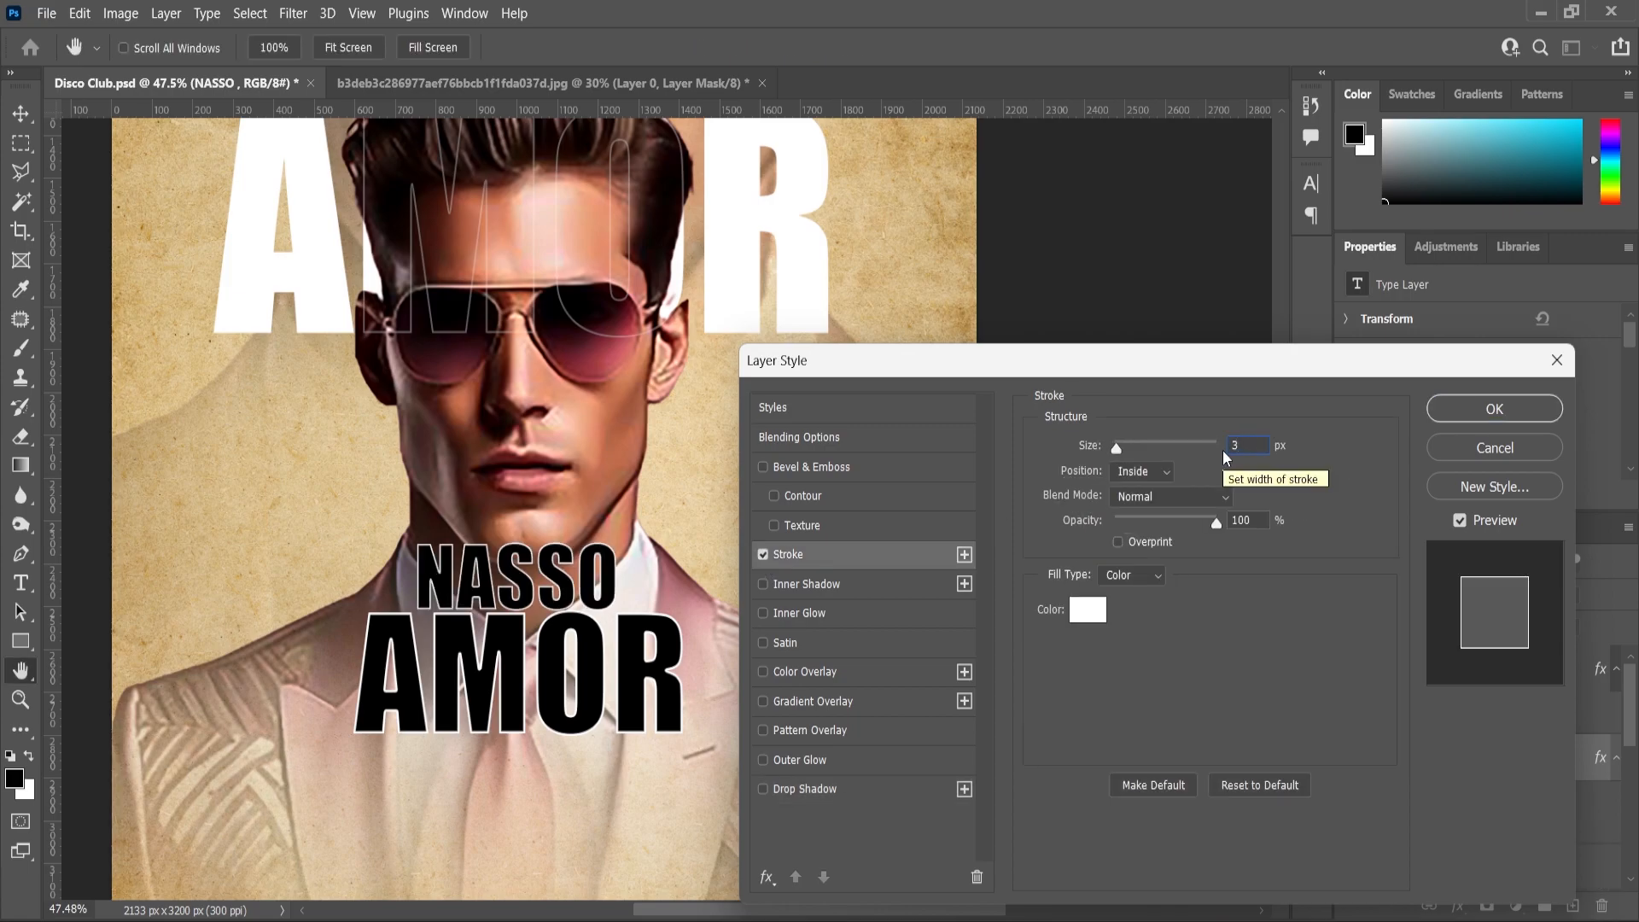
{"action": "left_click", "coordinate": [1494, 408]}
Switch to the file explorer, place the Credits image into the poster and move it to the bottom edge.
{"action": "left_click", "coordinate": [20, 699]}
{"action": "scroll", "coordinate": [781, 648], "scroll_direction": "down", "scroll_amount": 11}
{"action": "scroll", "coordinate": [778, 740], "scroll_direction": "up", "scroll_amount": 7}
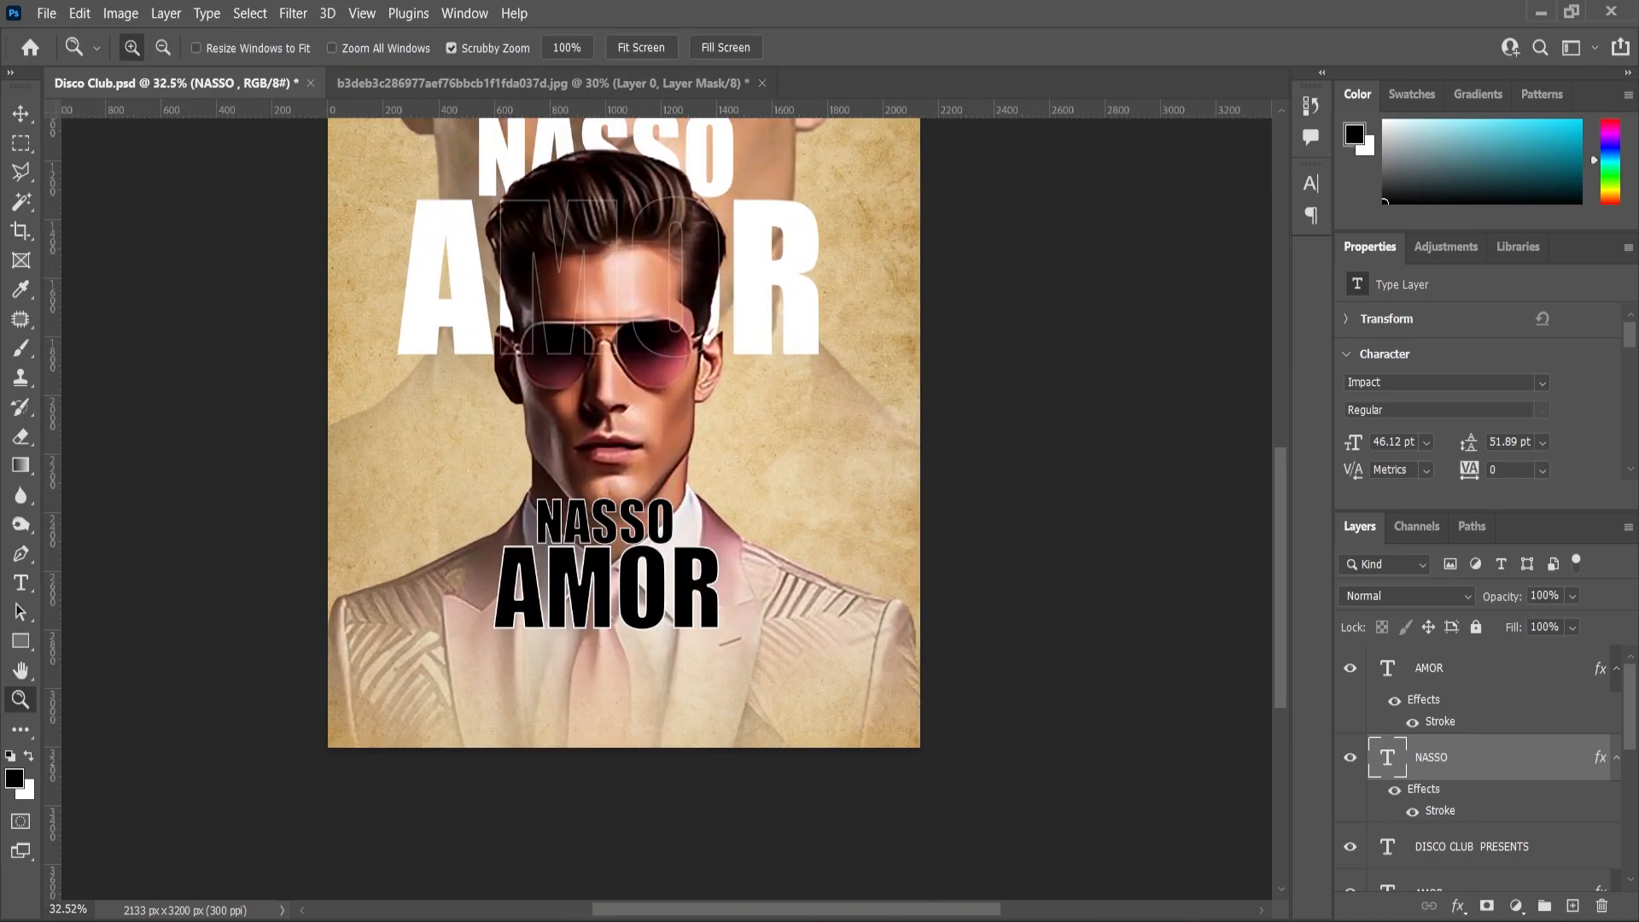
{"action": "key", "text": "alt+Tab"}
{"action": "left_click", "coordinate": [670, 439]}
{"action": "left_click_drag", "start_coordinate": [390, 276], "coordinate": [700, 683]}
{"action": "left_click_drag", "start_coordinate": [669, 468], "coordinate": [671, 703]}
Scale the Credits image to 40.51% and centre it horizontally on the canvas.
{"action": "scroll", "coordinate": [683, 706], "scroll_direction": "up", "scroll_amount": 2}
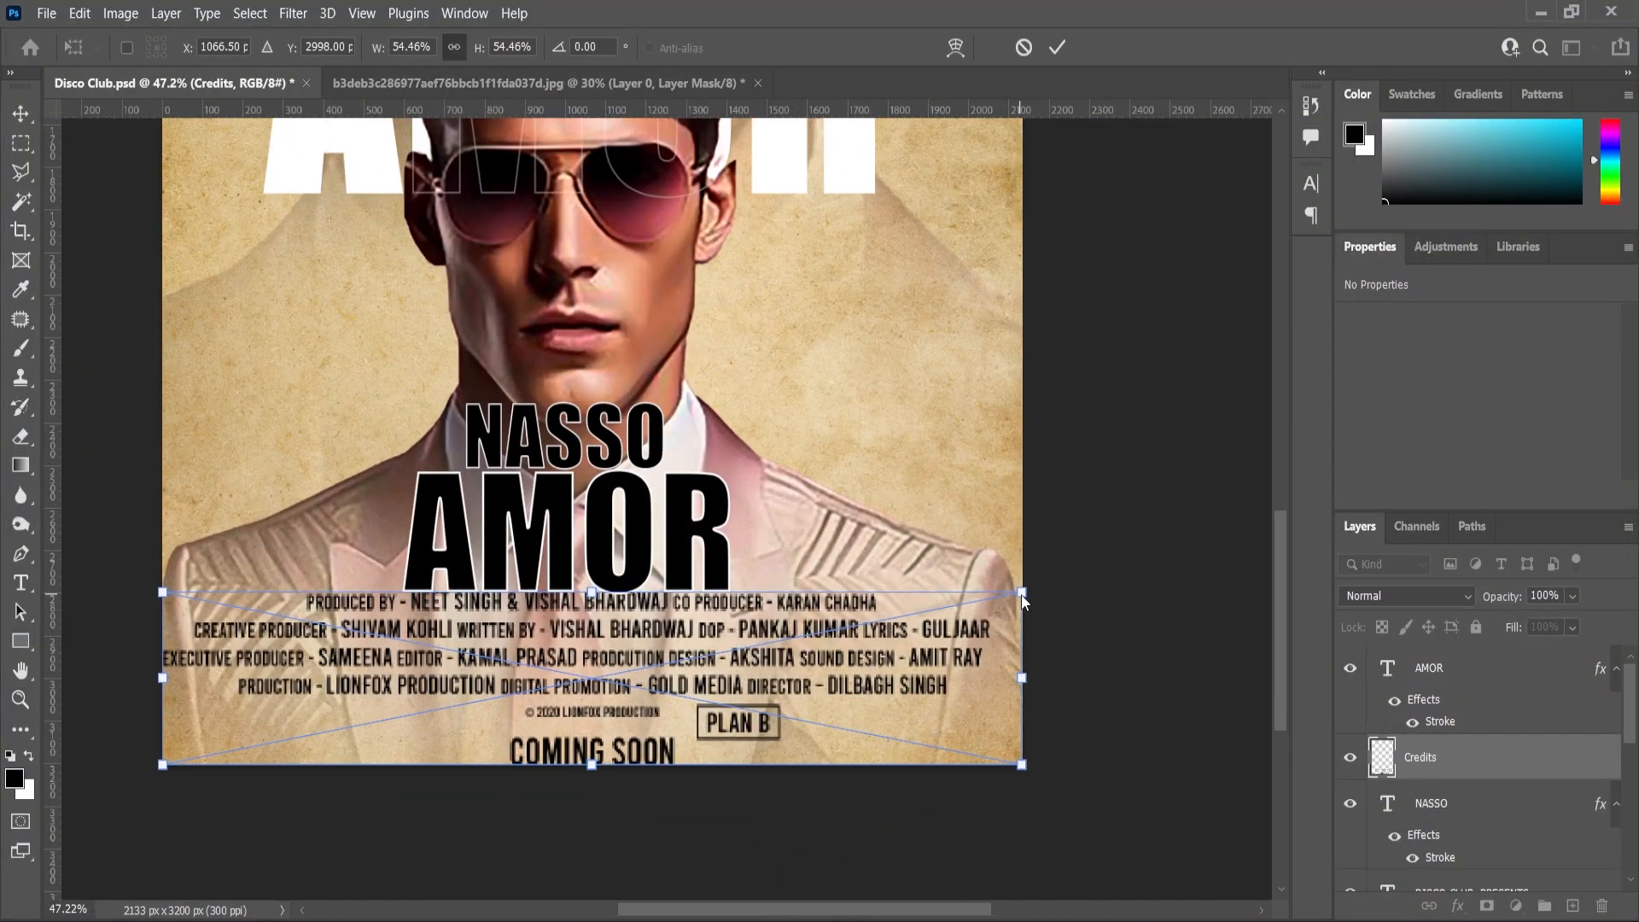
{"action": "left_click_drag", "start_coordinate": [1022, 589], "coordinate": [914, 648]}
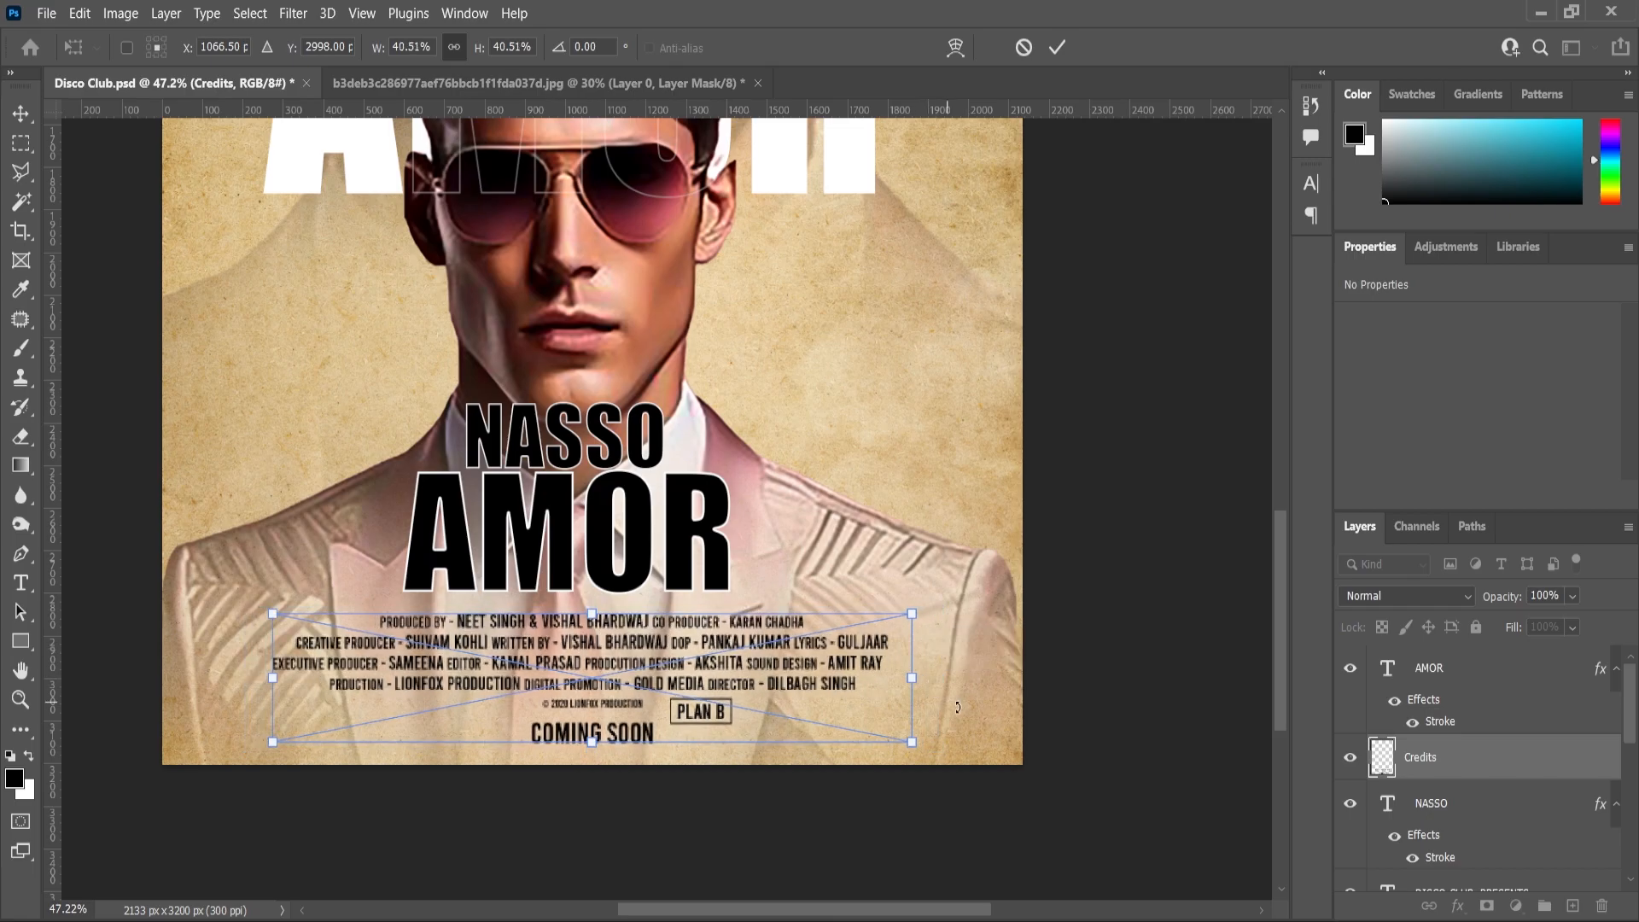
{"action": "key", "text": "Return"}
{"action": "key", "text": "ctrl+a"}
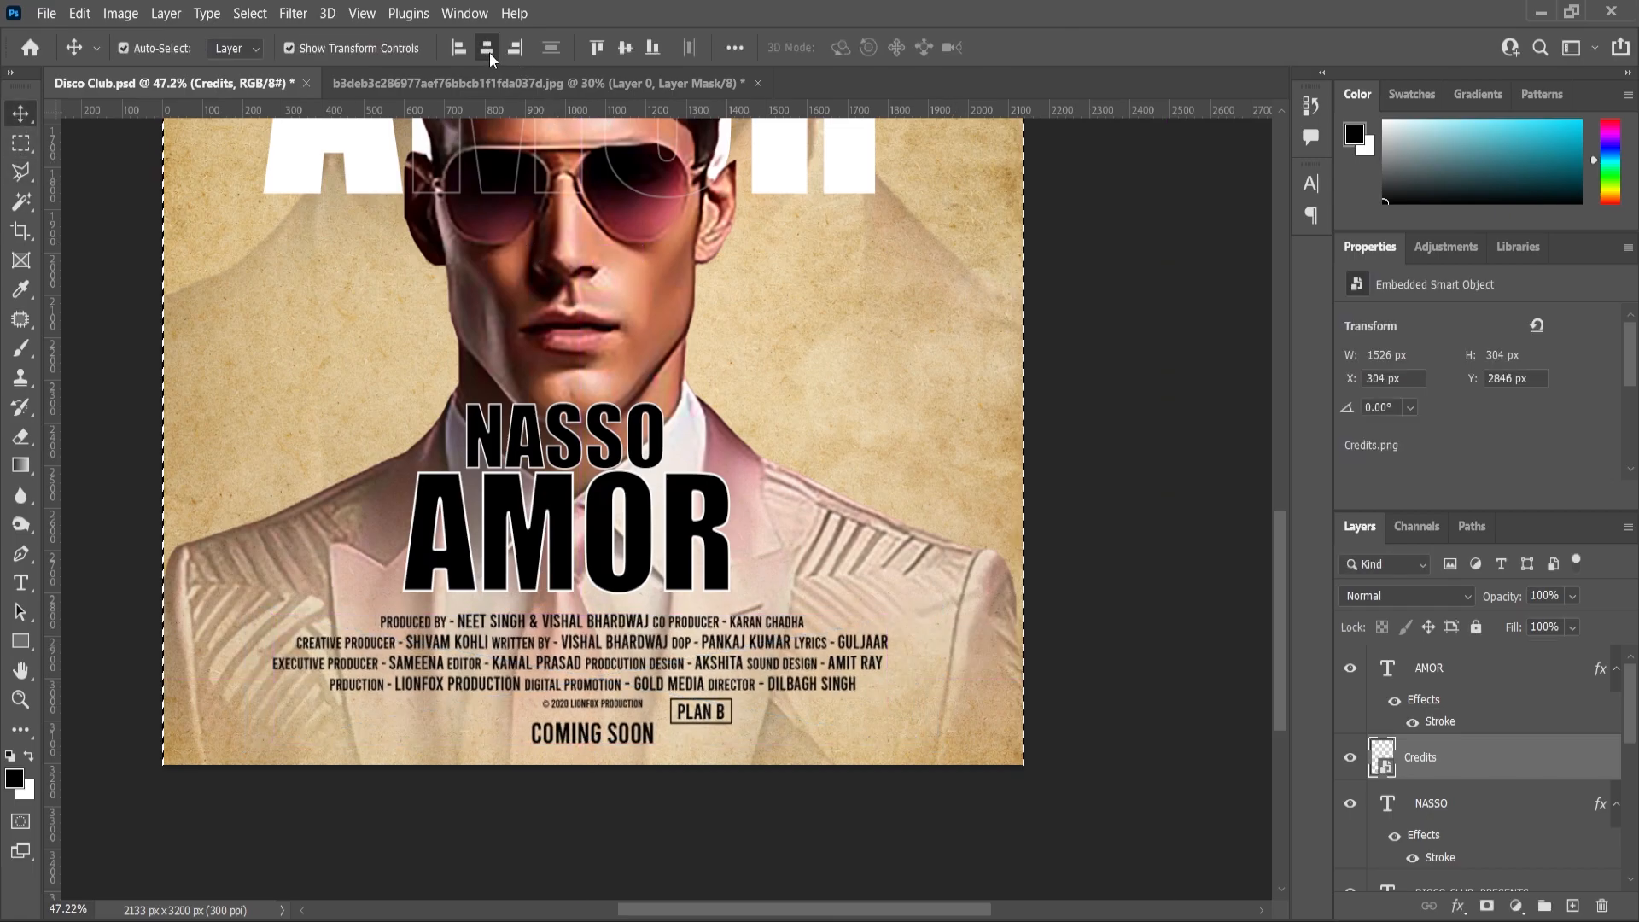
{"action": "left_click", "coordinate": [489, 51]}
{"action": "key", "text": "ctrl+d"}
Centre the black AMOR text and the black NASSO text horizontally on the canvas.
{"action": "left_click", "coordinate": [1171, 574], "text": "ctrl"}
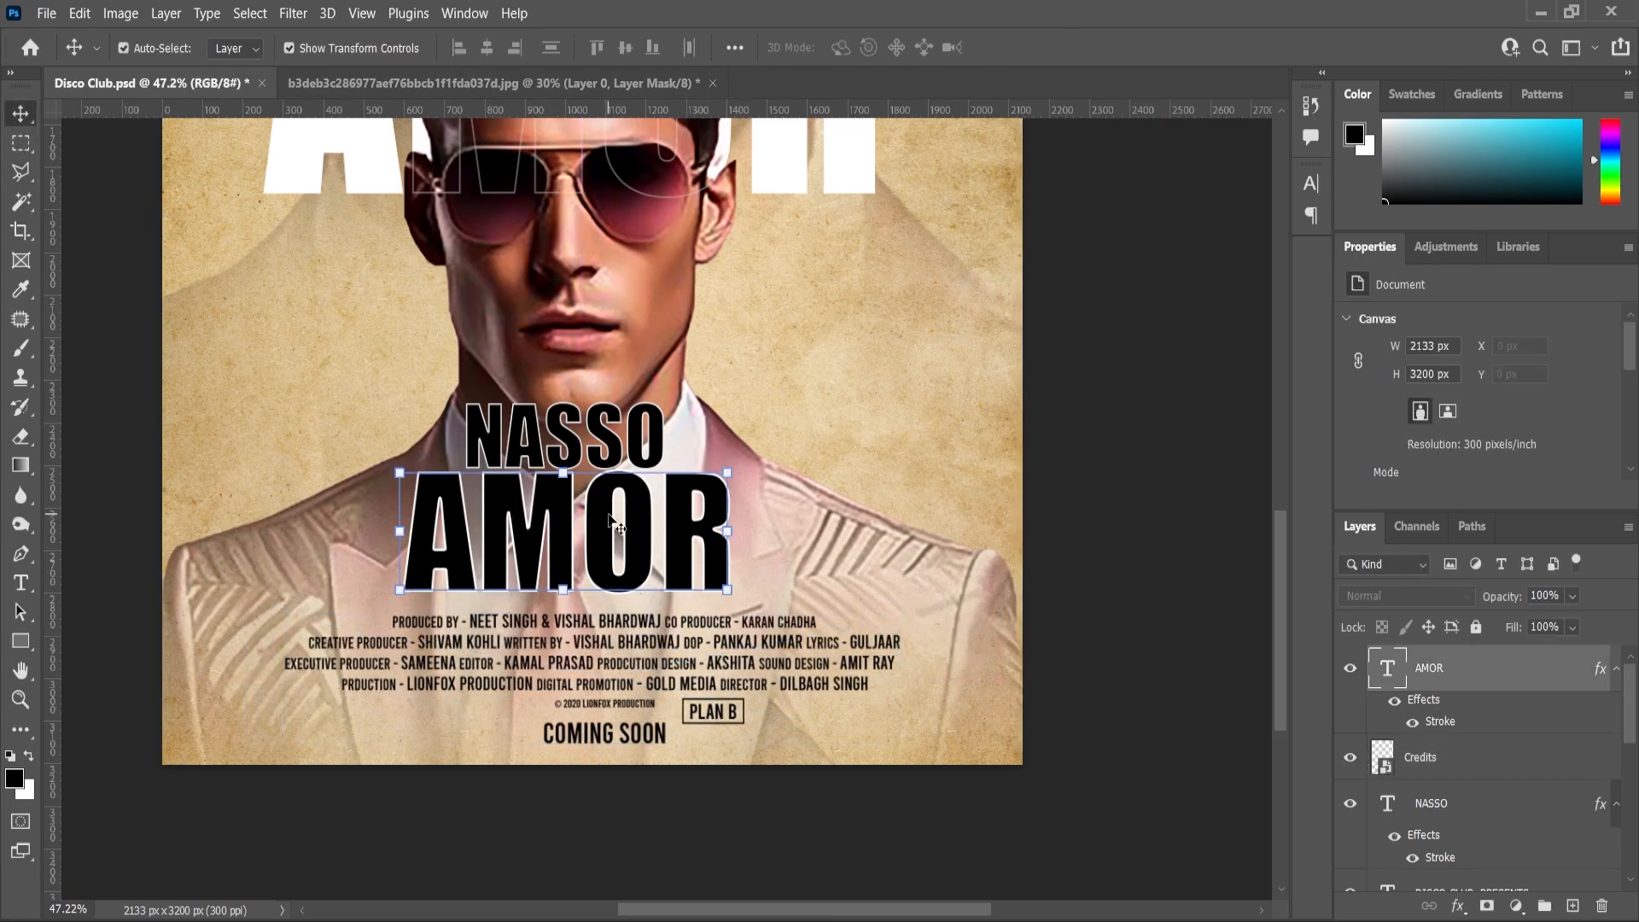
{"action": "key", "text": "ctrl+a"}
{"action": "left_click", "coordinate": [487, 50]}
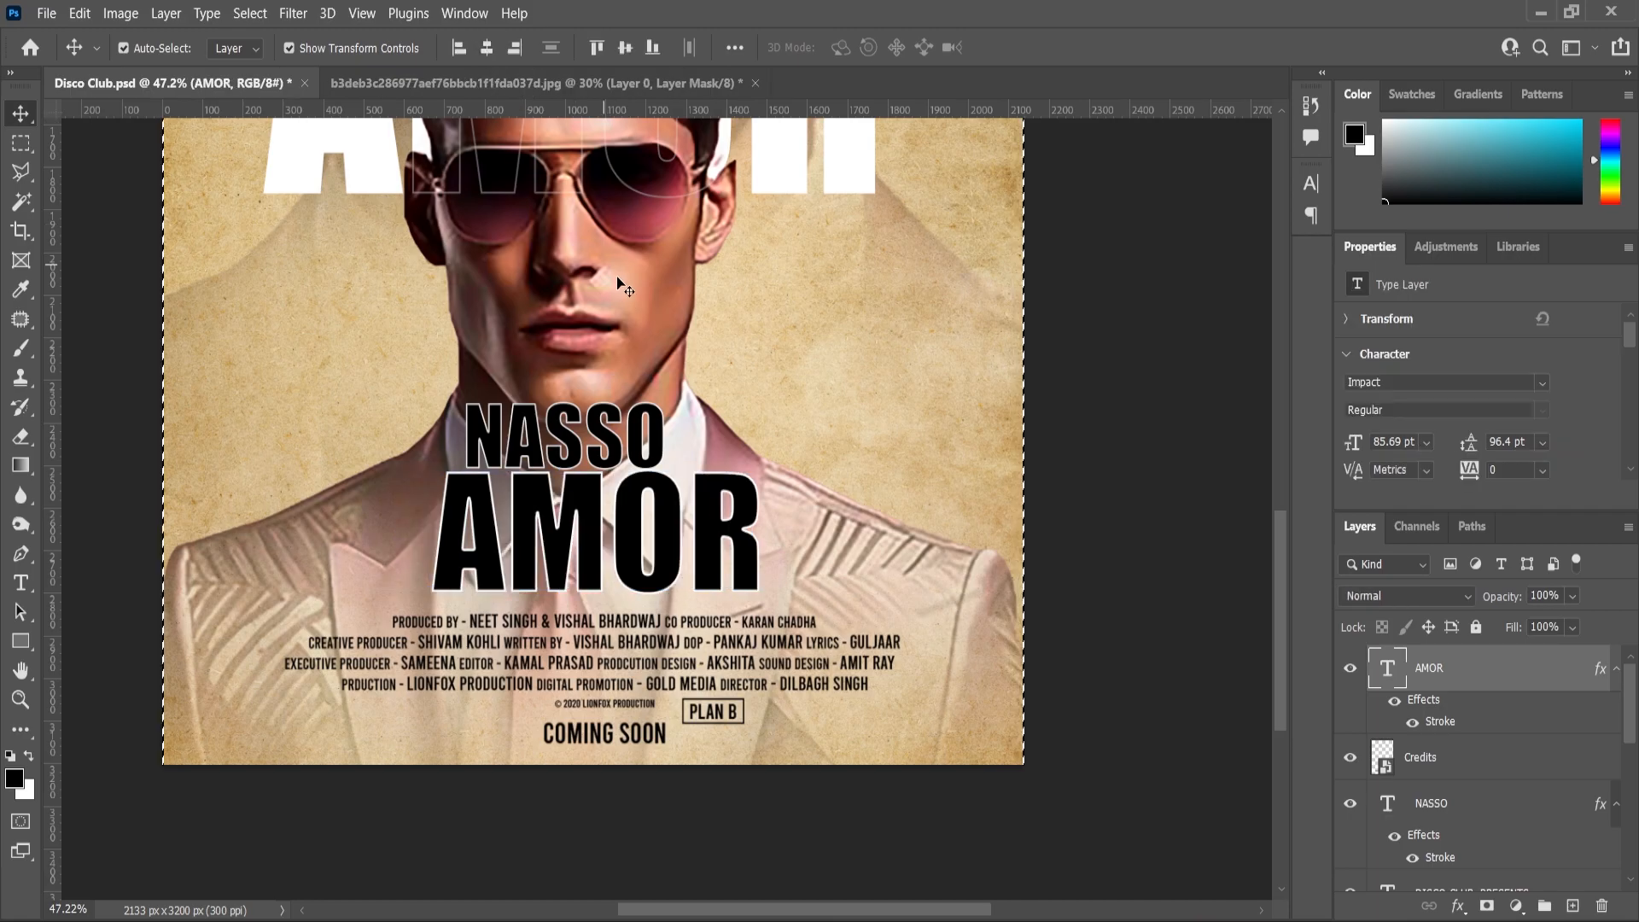
{"action": "key", "text": "ctrl+d"}
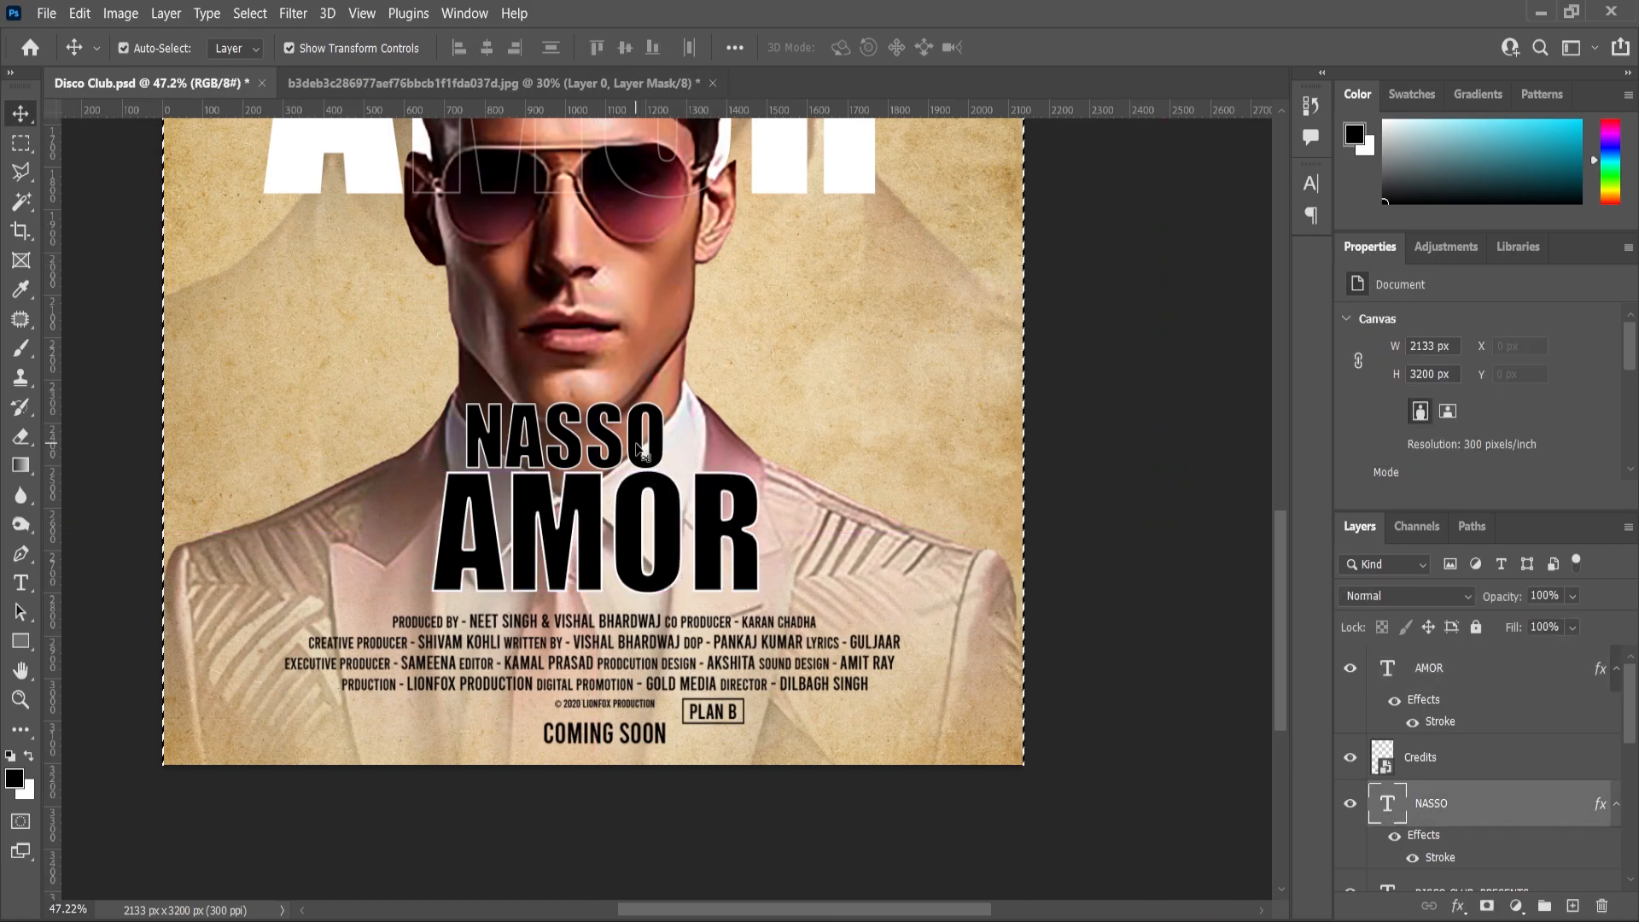
{"action": "left_click", "coordinate": [639, 445], "text": "ctrl"}
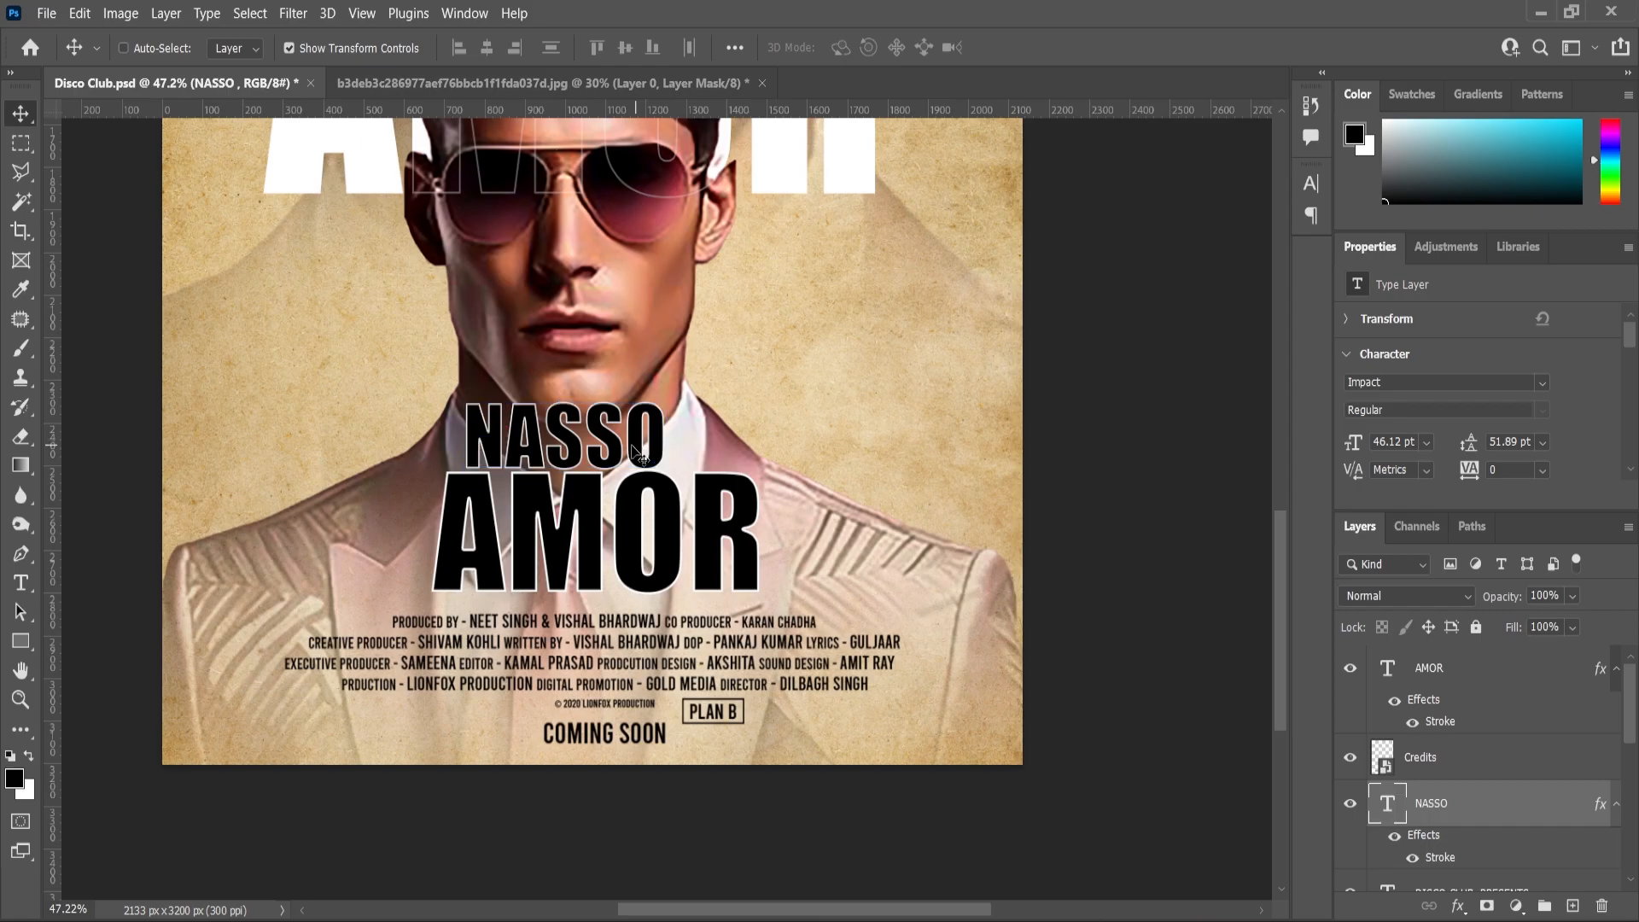
{"action": "left_click", "coordinate": [485, 48]}
{"action": "key", "text": "ctrl+d"}
Switch to the file explorer, place the Disco-Ball image into the poster and move it to the lower-left corner.
{"action": "scroll", "coordinate": [853, 470], "scroll_direction": "down", "scroll_amount": 5}
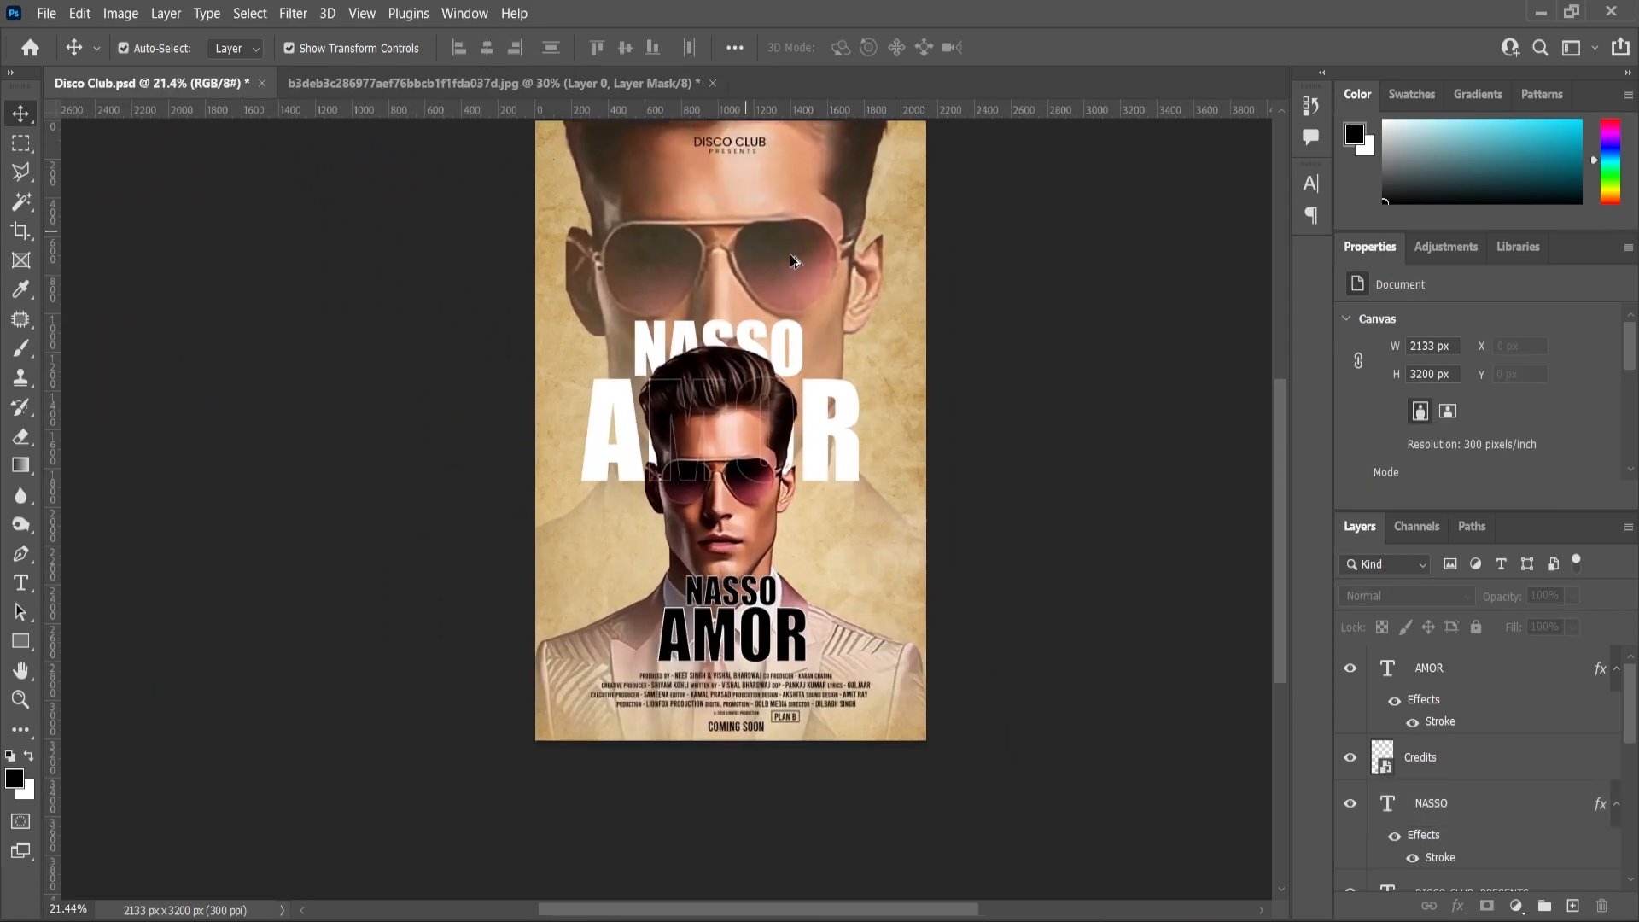
{"action": "scroll", "coordinate": [773, 350], "scroll_direction": "up", "scroll_amount": 1}
{"action": "key", "text": "alt+Tab"}
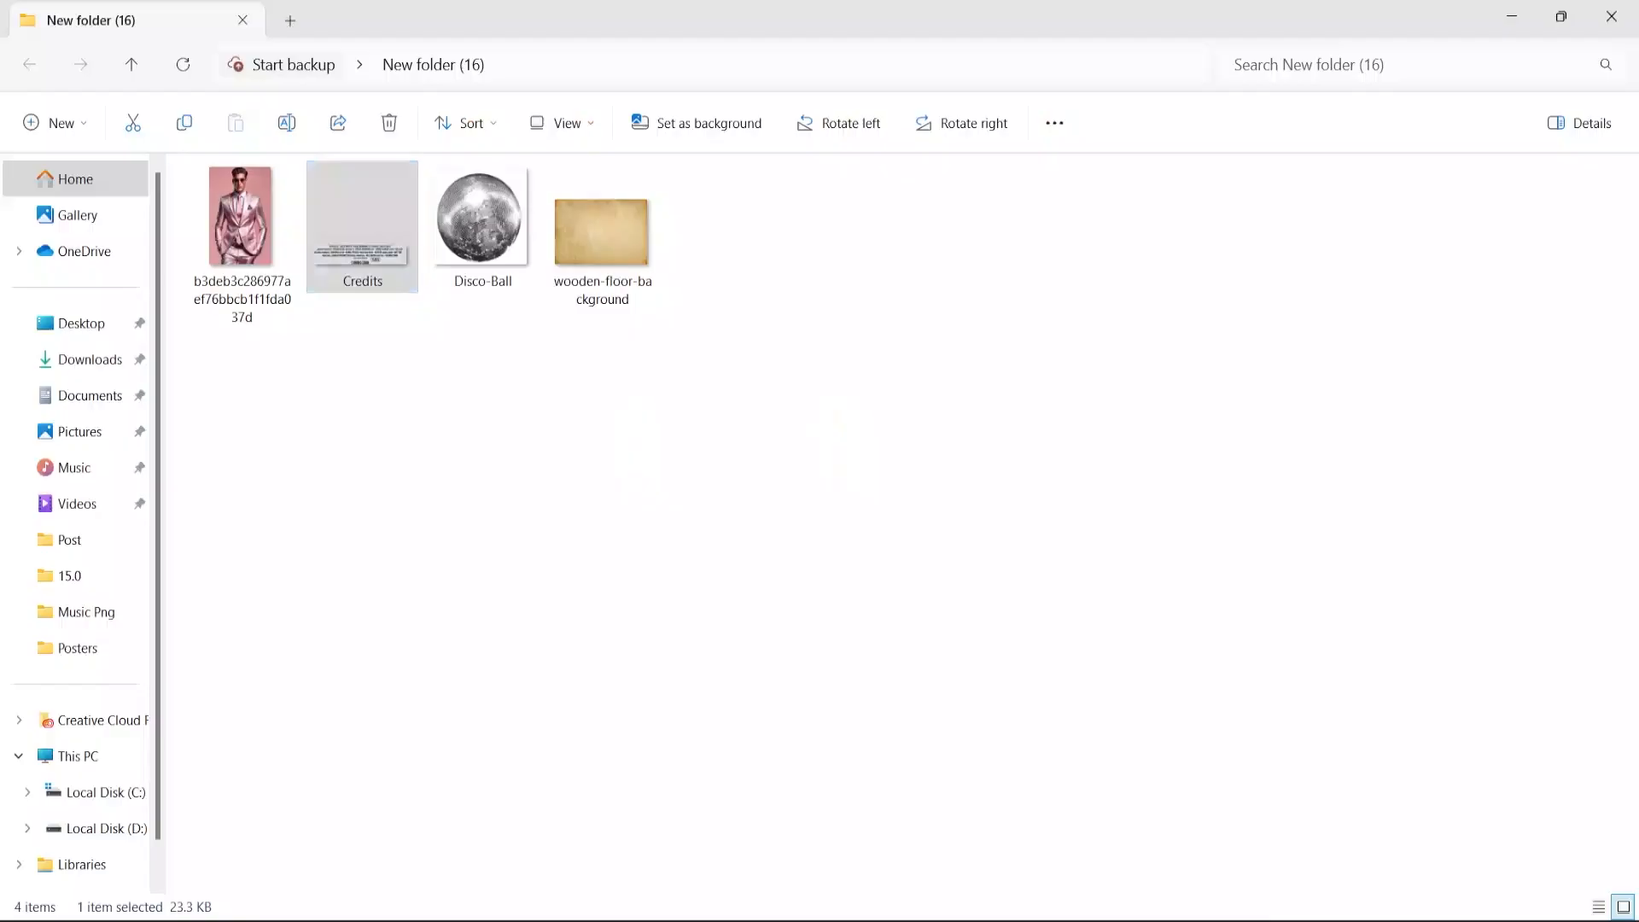
{"action": "left_click_drag", "start_coordinate": [454, 227], "coordinate": [798, 521]}
{"action": "left_click_drag", "start_coordinate": [666, 649], "coordinate": [613, 654]}
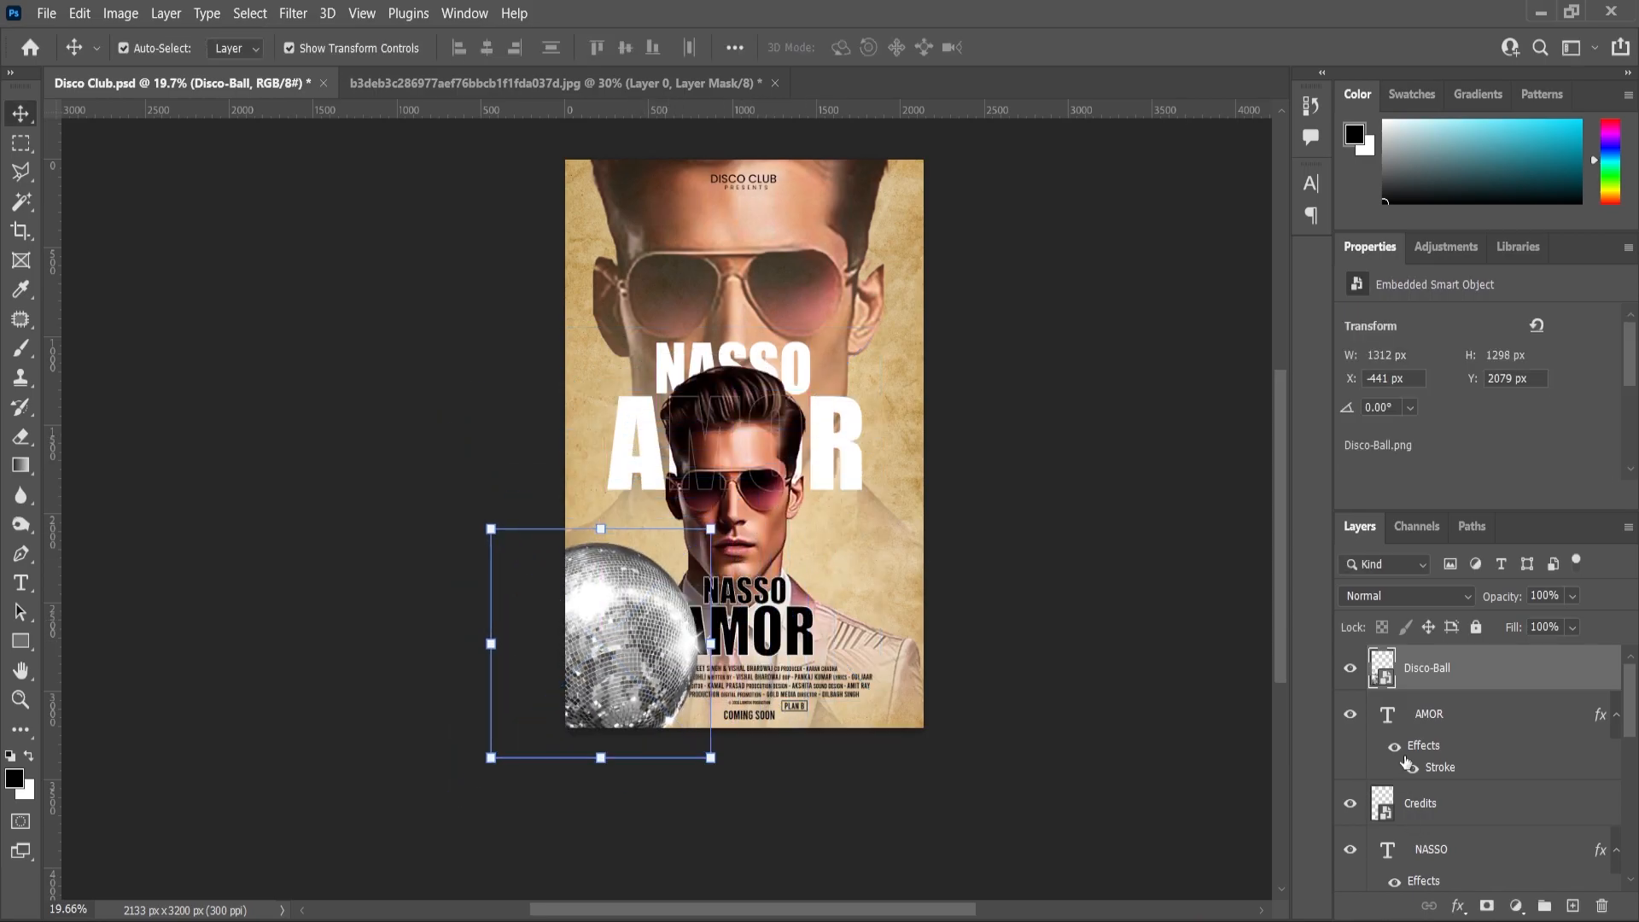
Scale the disco ball to about 37.18% and position it partly outside the poster's lower-left corner.
{"action": "scroll", "coordinate": [686, 704], "scroll_direction": "up", "scroll_amount": 5}
{"action": "left_click_drag", "start_coordinate": [721, 402], "coordinate": [659, 469]}
{"action": "left_click_drag", "start_coordinate": [641, 585], "coordinate": [577, 580]}
{"action": "left_click_drag", "start_coordinate": [592, 521], "coordinate": [625, 489]}
{"action": "left_click_drag", "start_coordinate": [565, 593], "coordinate": [578, 607]}
{"action": "key", "text": "shift+Right"}
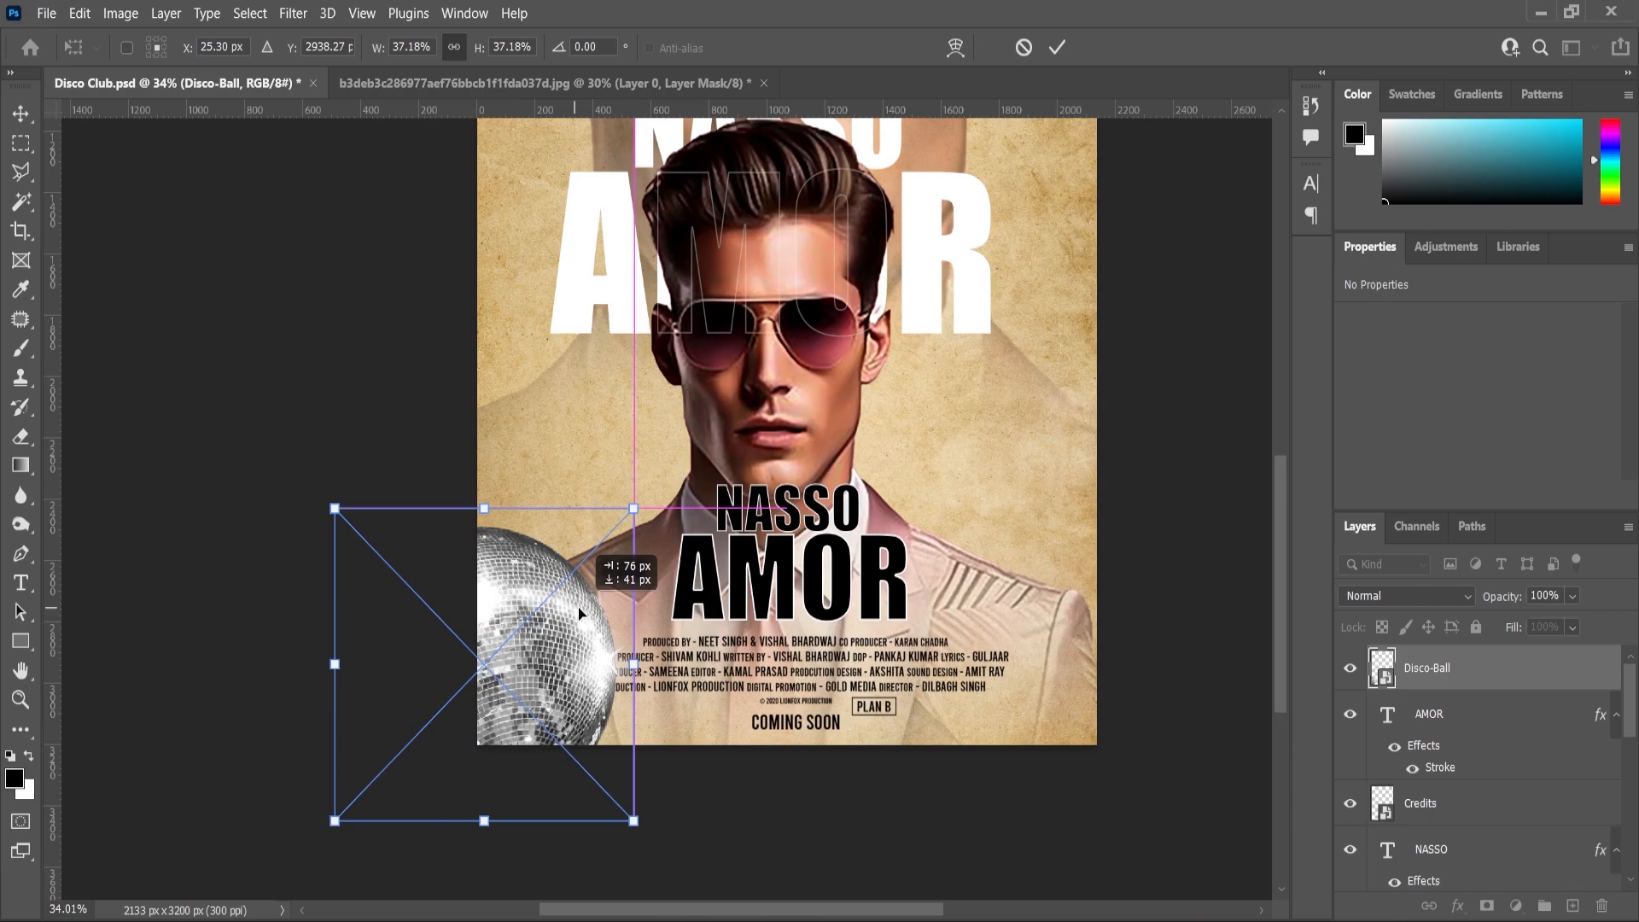
{"action": "left_click", "coordinate": [21, 113]}
Scale the Credits image down to about 1163 px wide and centre it below the black title, clear of the disco ball.
{"action": "left_click", "coordinate": [858, 658]}
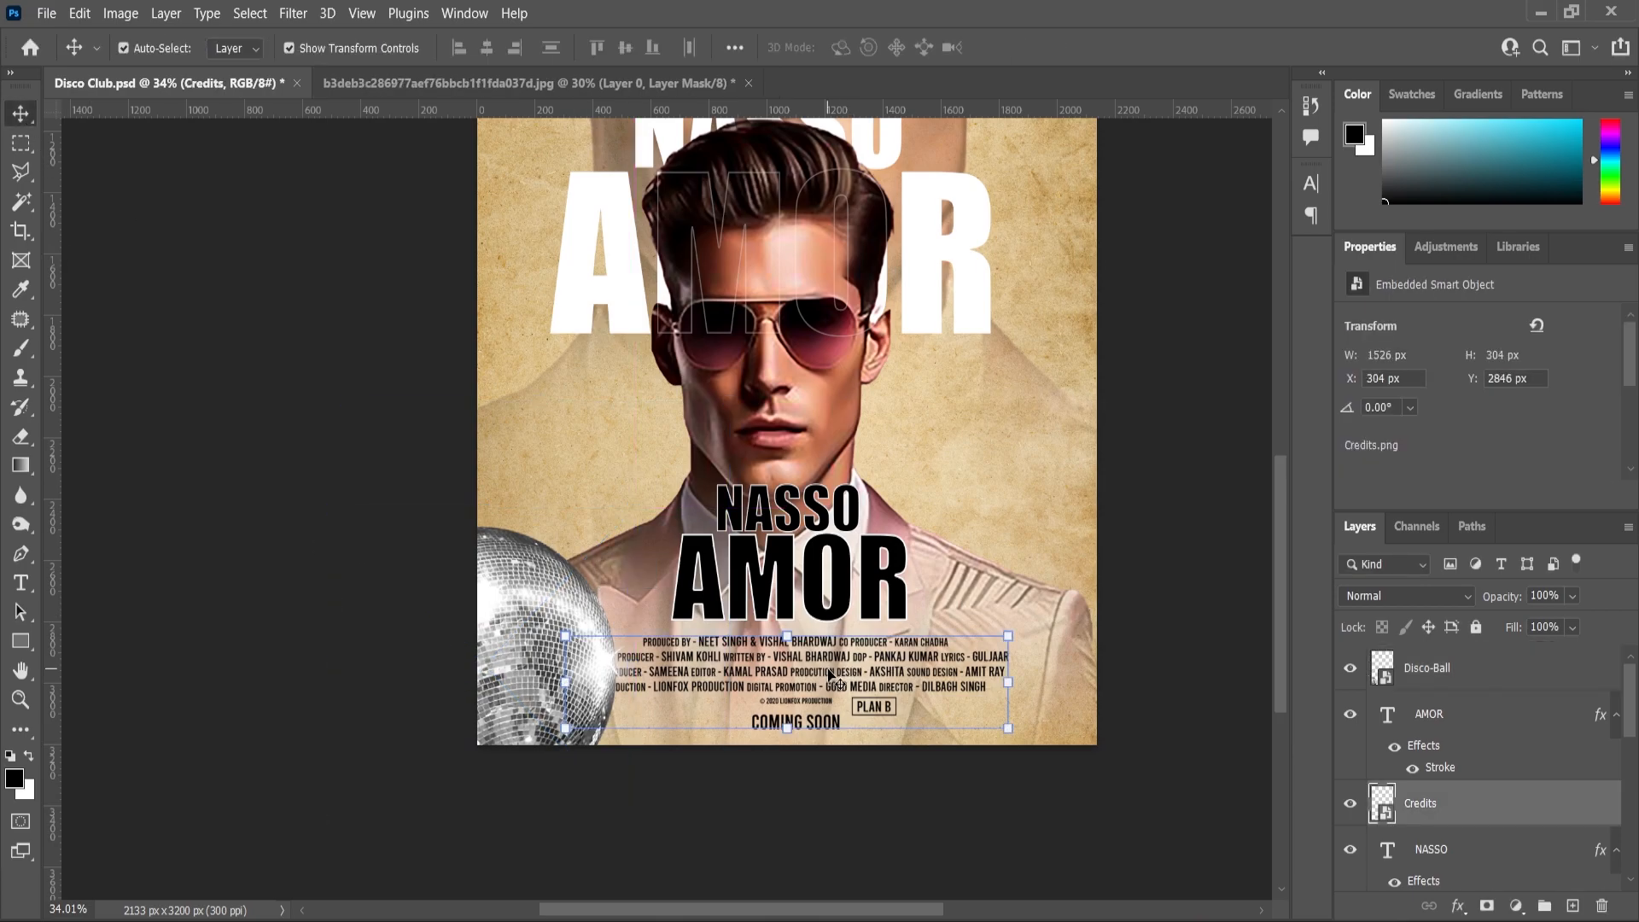
{"action": "scroll", "coordinate": [858, 657], "scroll_direction": "up", "scroll_amount": 3}
{"action": "key", "text": "ctrl+t"}
{"action": "left_click_drag", "start_coordinate": [1144, 623], "coordinate": [1083, 718]}
{"action": "left_click_drag", "start_coordinate": [859, 714], "coordinate": [826, 731]}
{"action": "key", "text": "Return"}
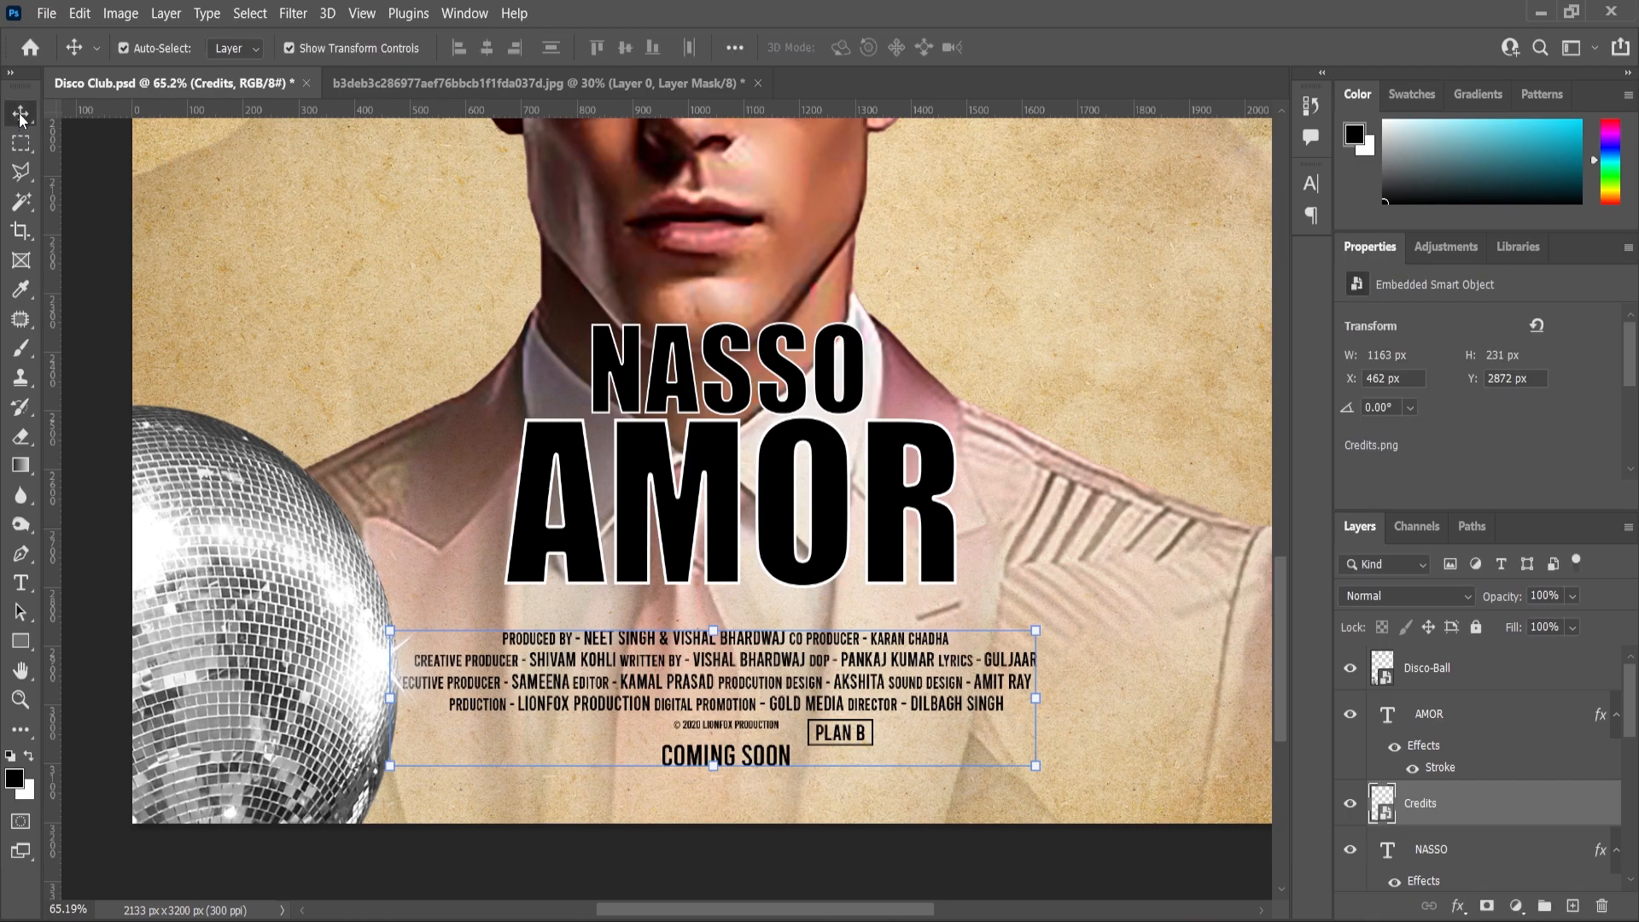
Shrink the disco ball to about 960 px wide and shift it further off the poster's left edge.
{"action": "scroll", "coordinate": [912, 617], "scroll_direction": "down", "scroll_amount": 3}
{"action": "scroll", "coordinate": [573, 623], "scroll_direction": "up", "scroll_amount": 2}
{"action": "left_click", "coordinate": [573, 626]}
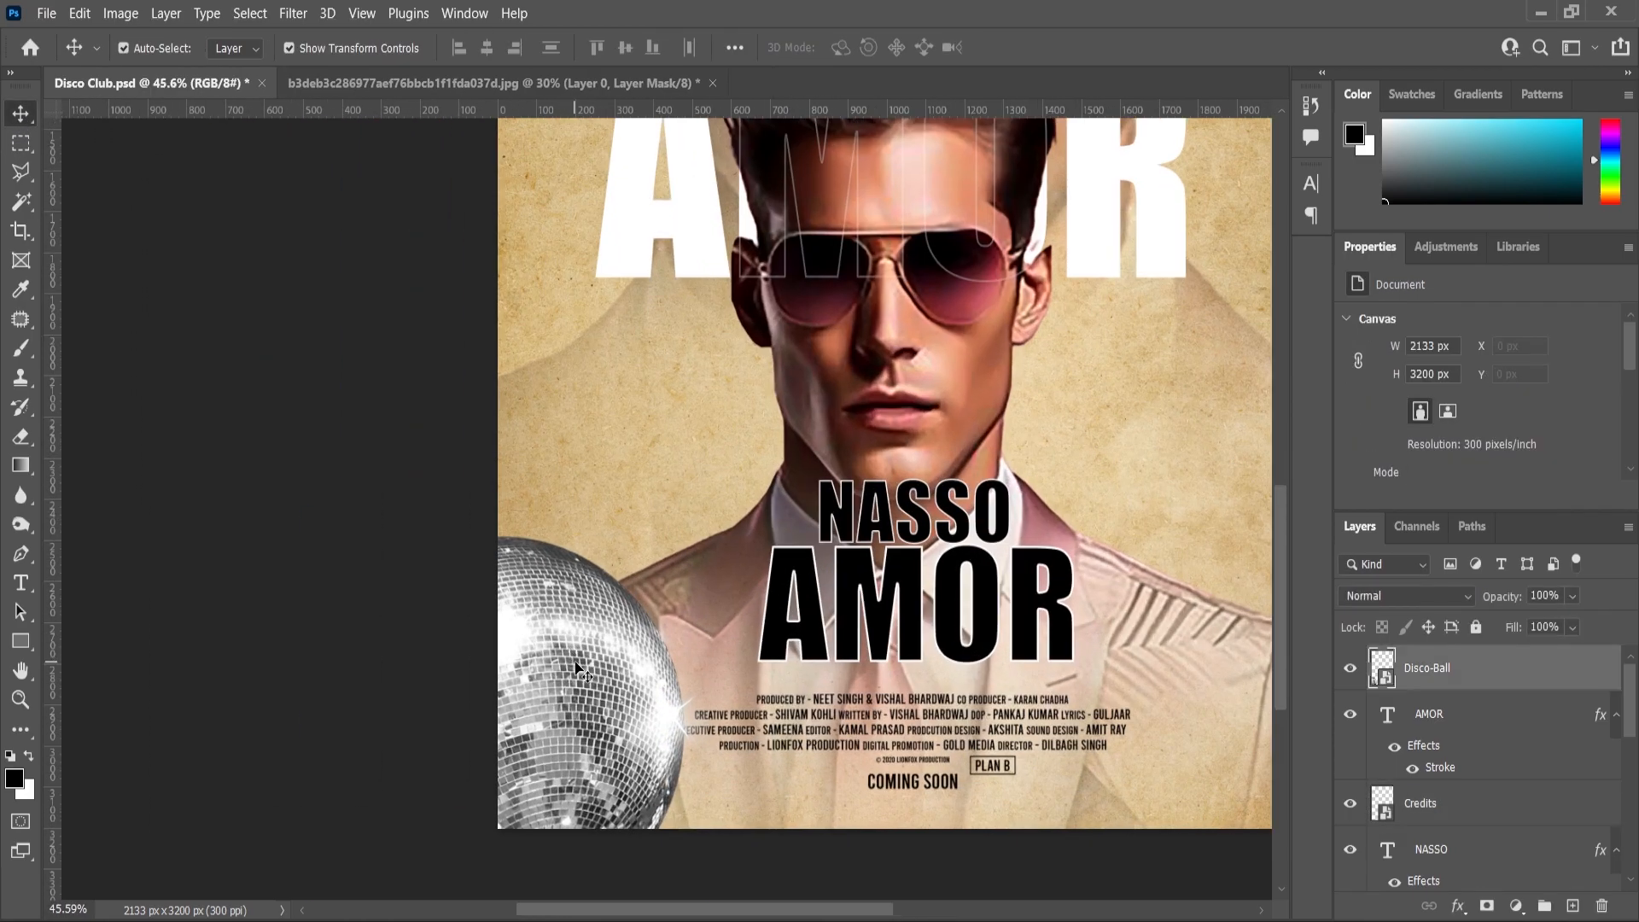
{"action": "scroll", "coordinate": [571, 653], "scroll_direction": "down", "scroll_amount": 3}
{"action": "left_click_drag", "start_coordinate": [572, 654], "coordinate": [557, 653]}
{"action": "scroll", "coordinate": [617, 538], "scroll_direction": "up", "scroll_amount": 2}
{"action": "left_click_drag", "start_coordinate": [641, 545], "coordinate": [630, 556]}
{"action": "left_click_drag", "start_coordinate": [570, 628], "coordinate": [581, 627]}
{"action": "key", "text": "Return"}
Duplicate the disco ball, scale the copy to 15.44% and place it to the right of the man's chin.
{"action": "left_click_drag", "start_coordinate": [1519, 670], "coordinate": [1573, 906]}
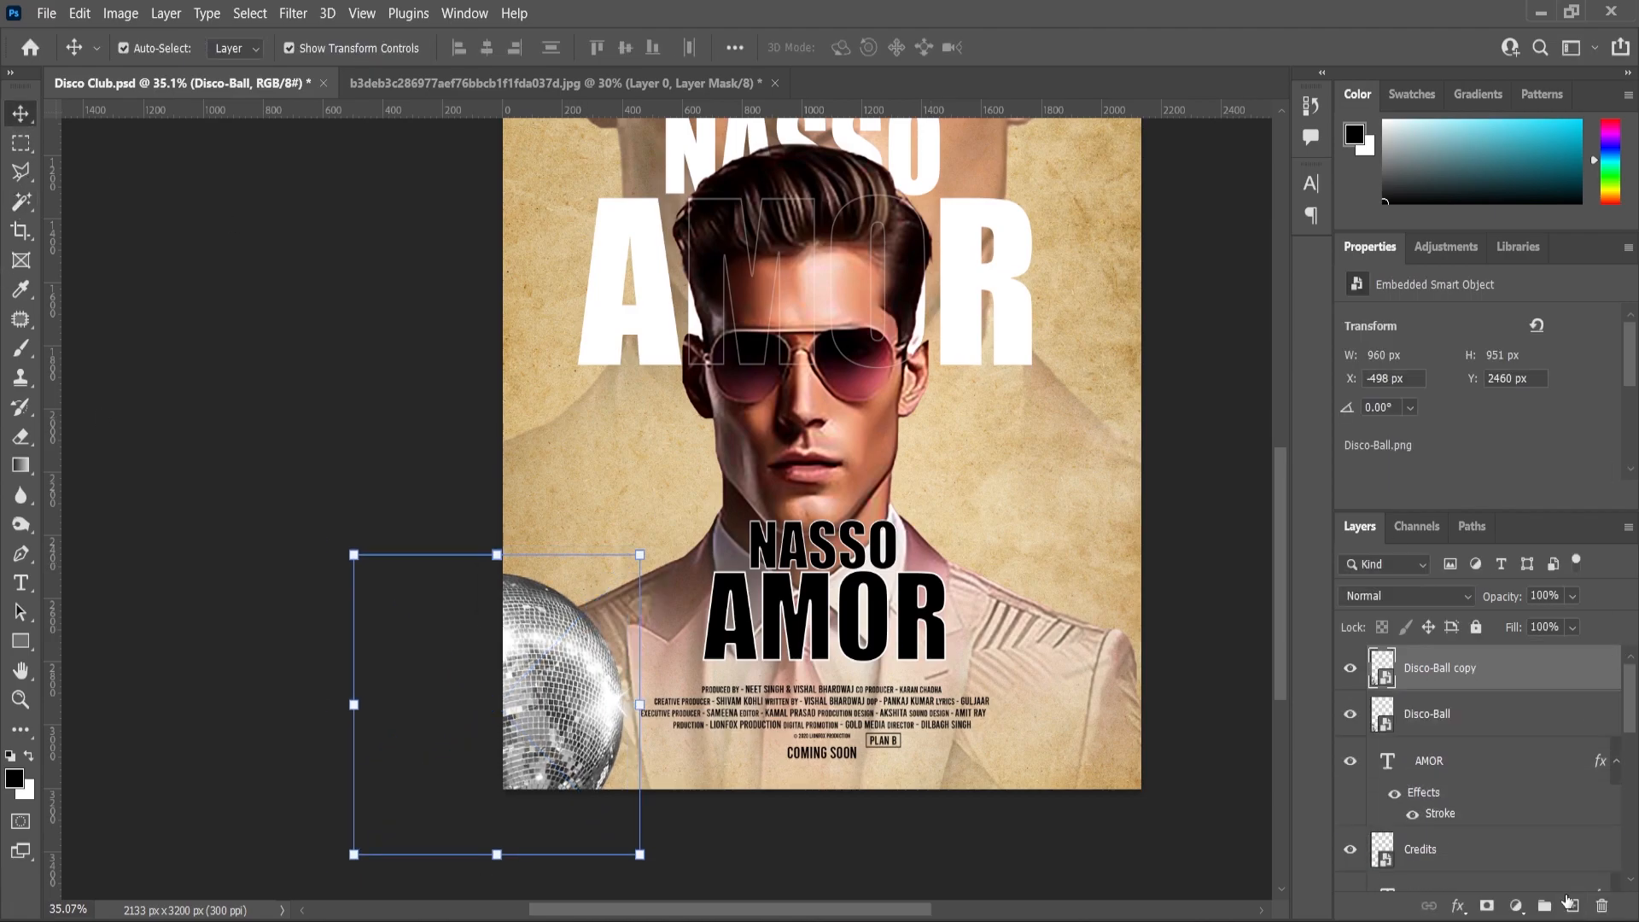
{"action": "left_click_drag", "start_coordinate": [615, 593], "coordinate": [1015, 419]}
{"action": "left_click_drag", "start_coordinate": [928, 475], "coordinate": [1048, 463]}
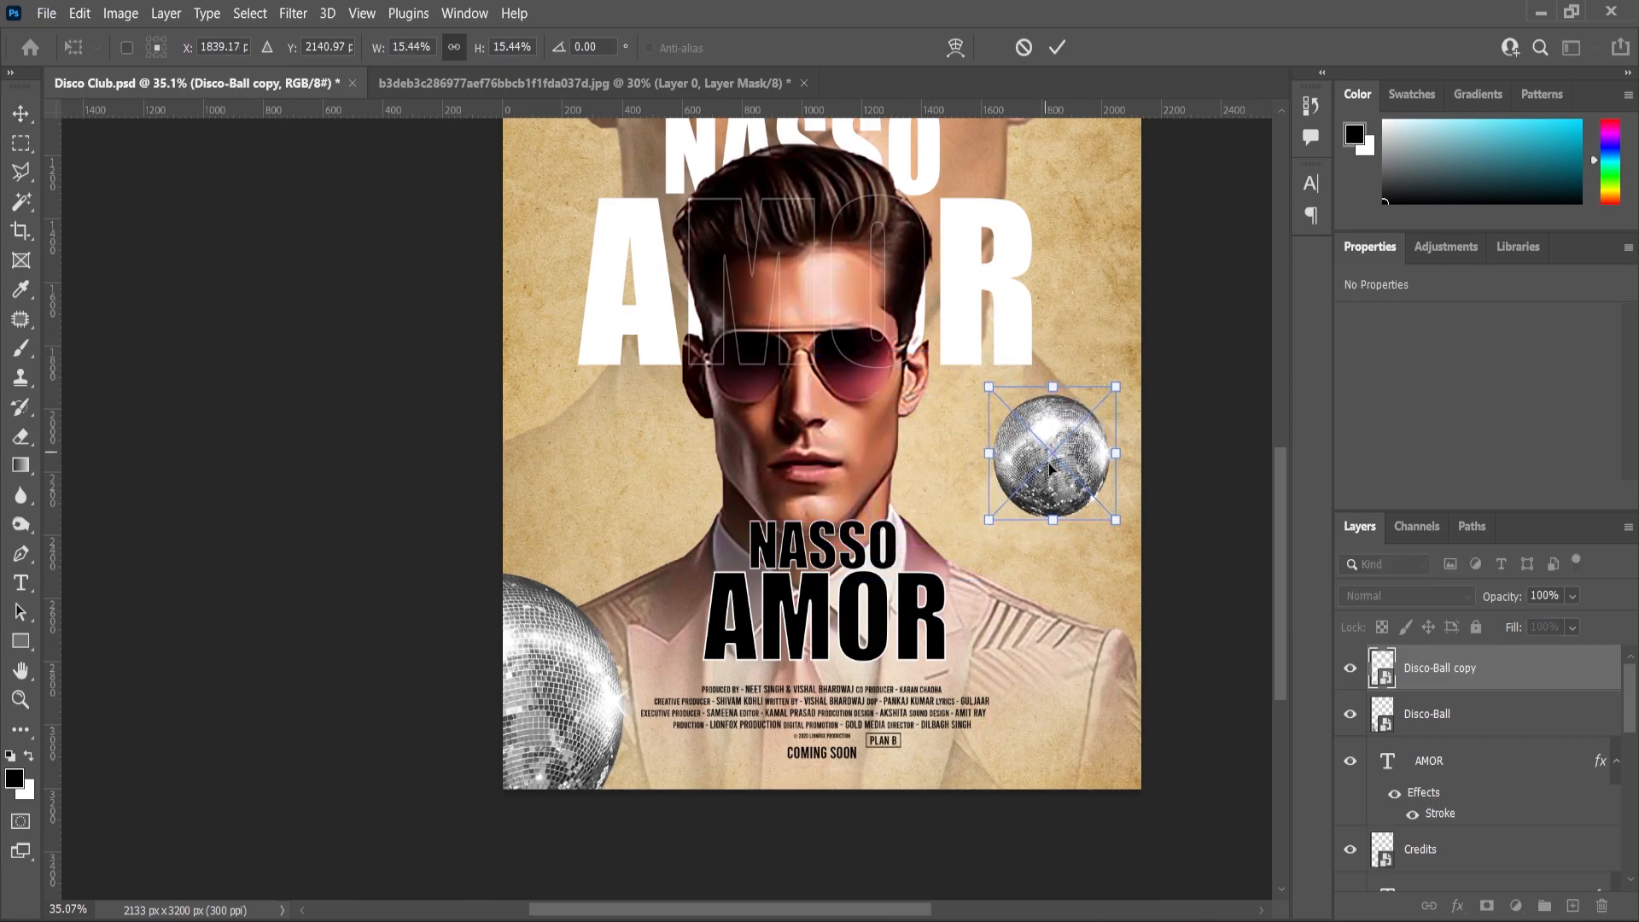
{"action": "left_click", "coordinate": [22, 117]}
{"action": "left_click", "coordinate": [342, 325]}
Scale the black NASSO and AMOR texts together to about 113.86%.
{"action": "scroll", "coordinate": [952, 705], "scroll_direction": "up", "scroll_amount": 7}
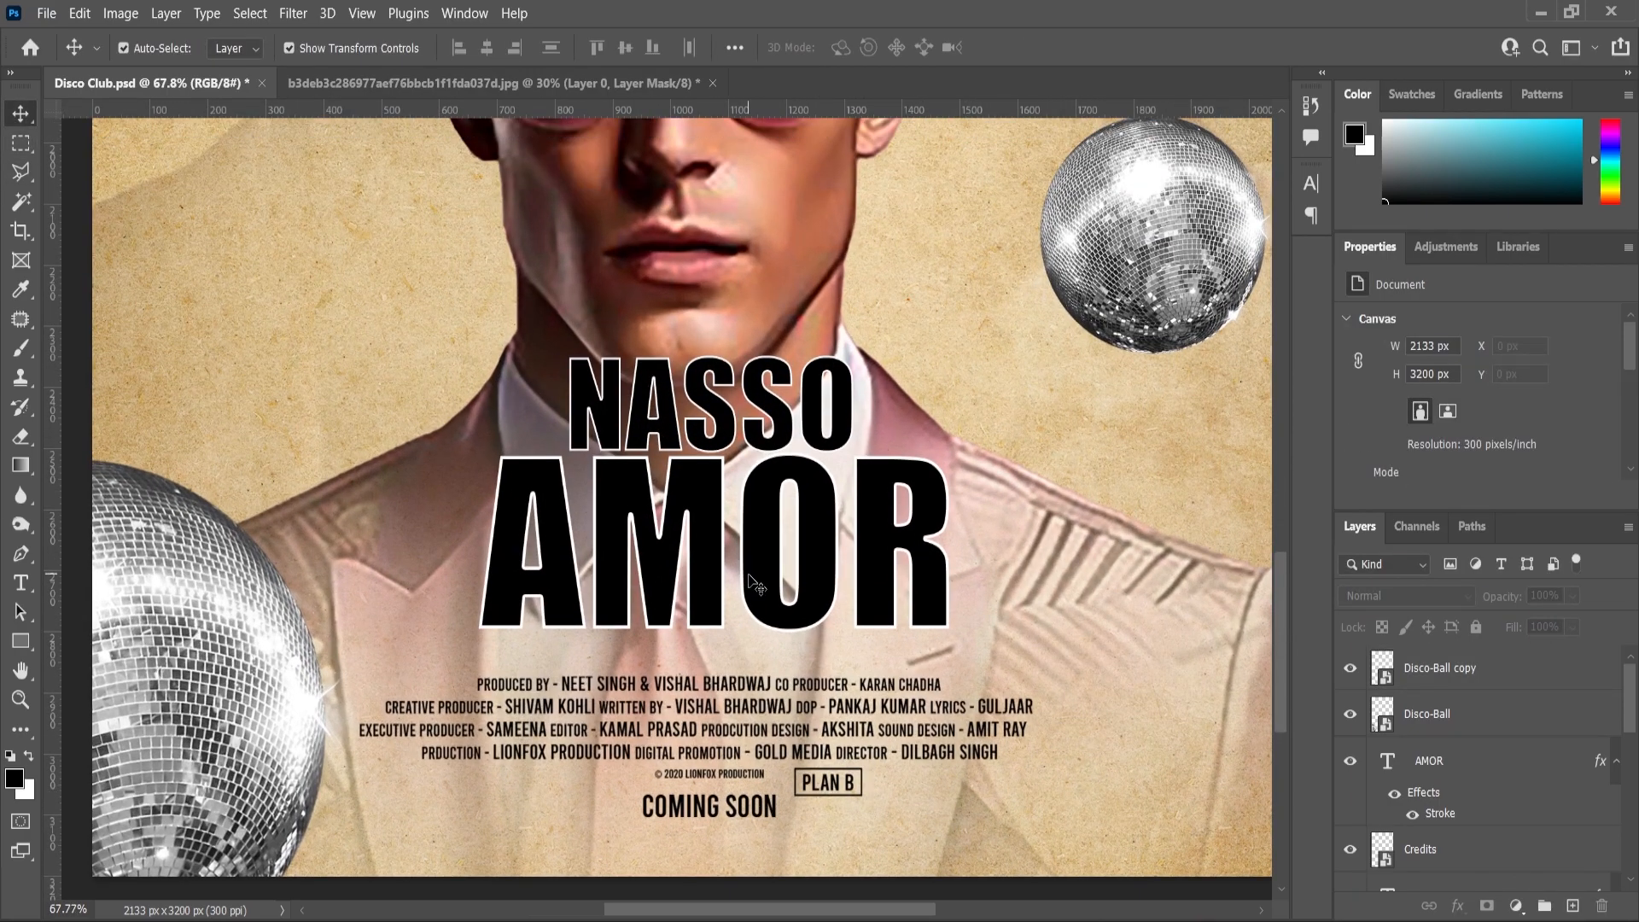
{"action": "left_click", "coordinate": [756, 585]}
{"action": "left_click", "coordinate": [945, 358]}
{"action": "left_click_drag", "start_coordinate": [945, 357], "coordinate": [976, 338]}
{"action": "scroll", "coordinate": [745, 734], "scroll_direction": "down", "scroll_amount": 3}
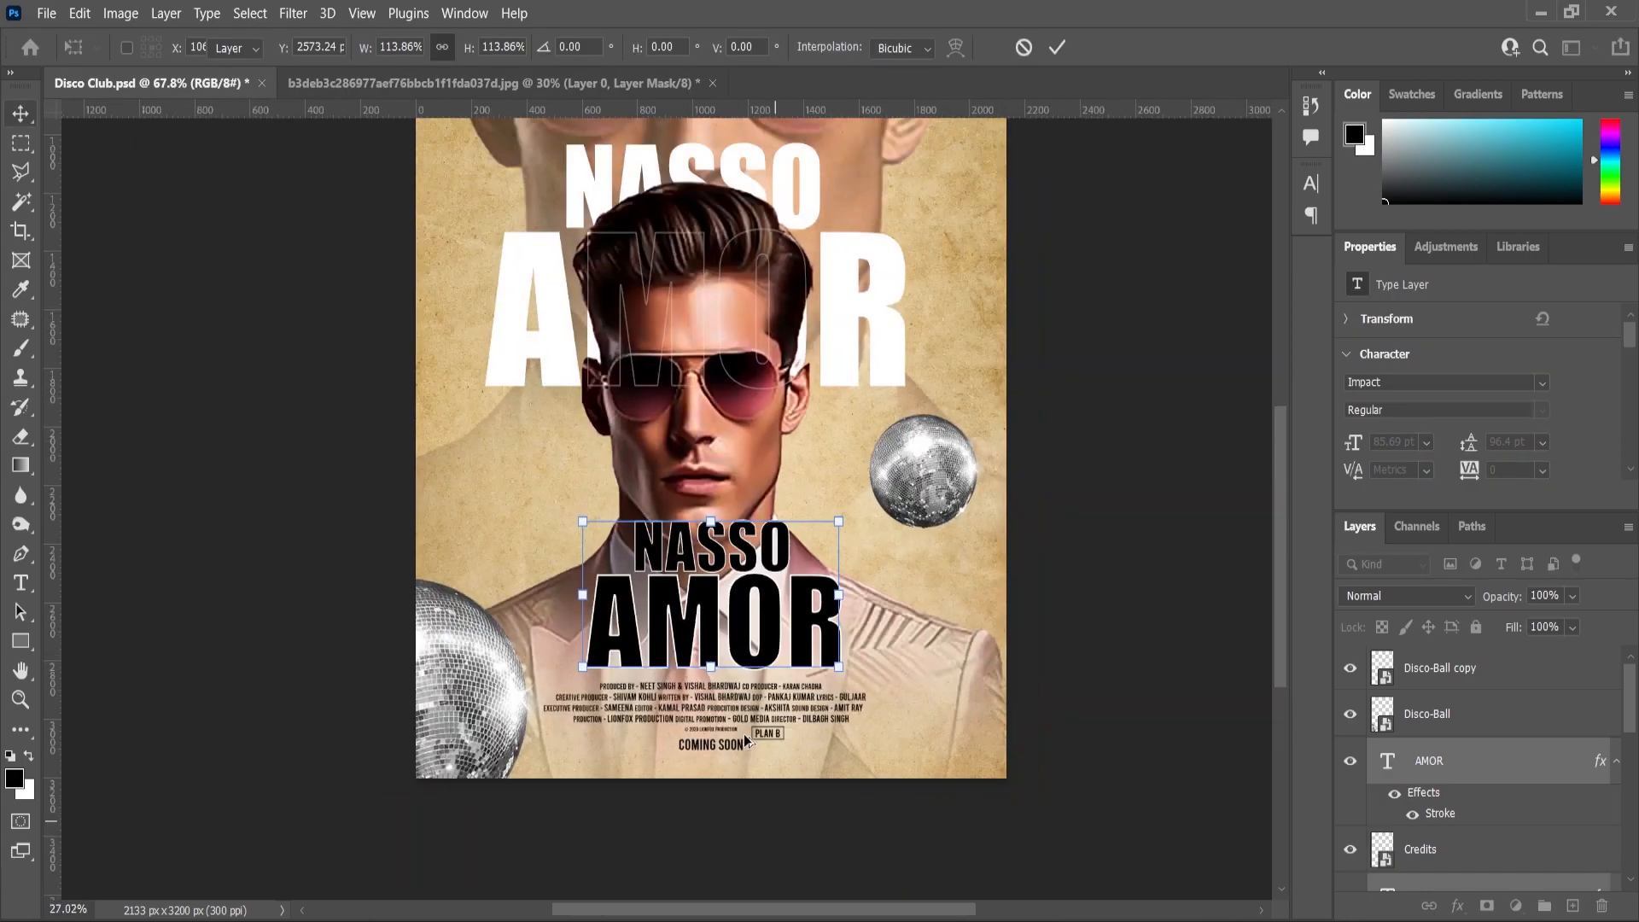
{"action": "key", "text": "Return"}
Move the Credits image down to Y 2908 px, below the black title.
{"action": "scroll", "coordinate": [745, 745], "scroll_direction": "up", "scroll_amount": 2}
{"action": "left_click", "coordinate": [732, 778]}
{"action": "left_click_drag", "start_coordinate": [734, 778], "coordinate": [733, 805]}
{"action": "scroll", "coordinate": [756, 706], "scroll_direction": "down", "scroll_amount": 4}
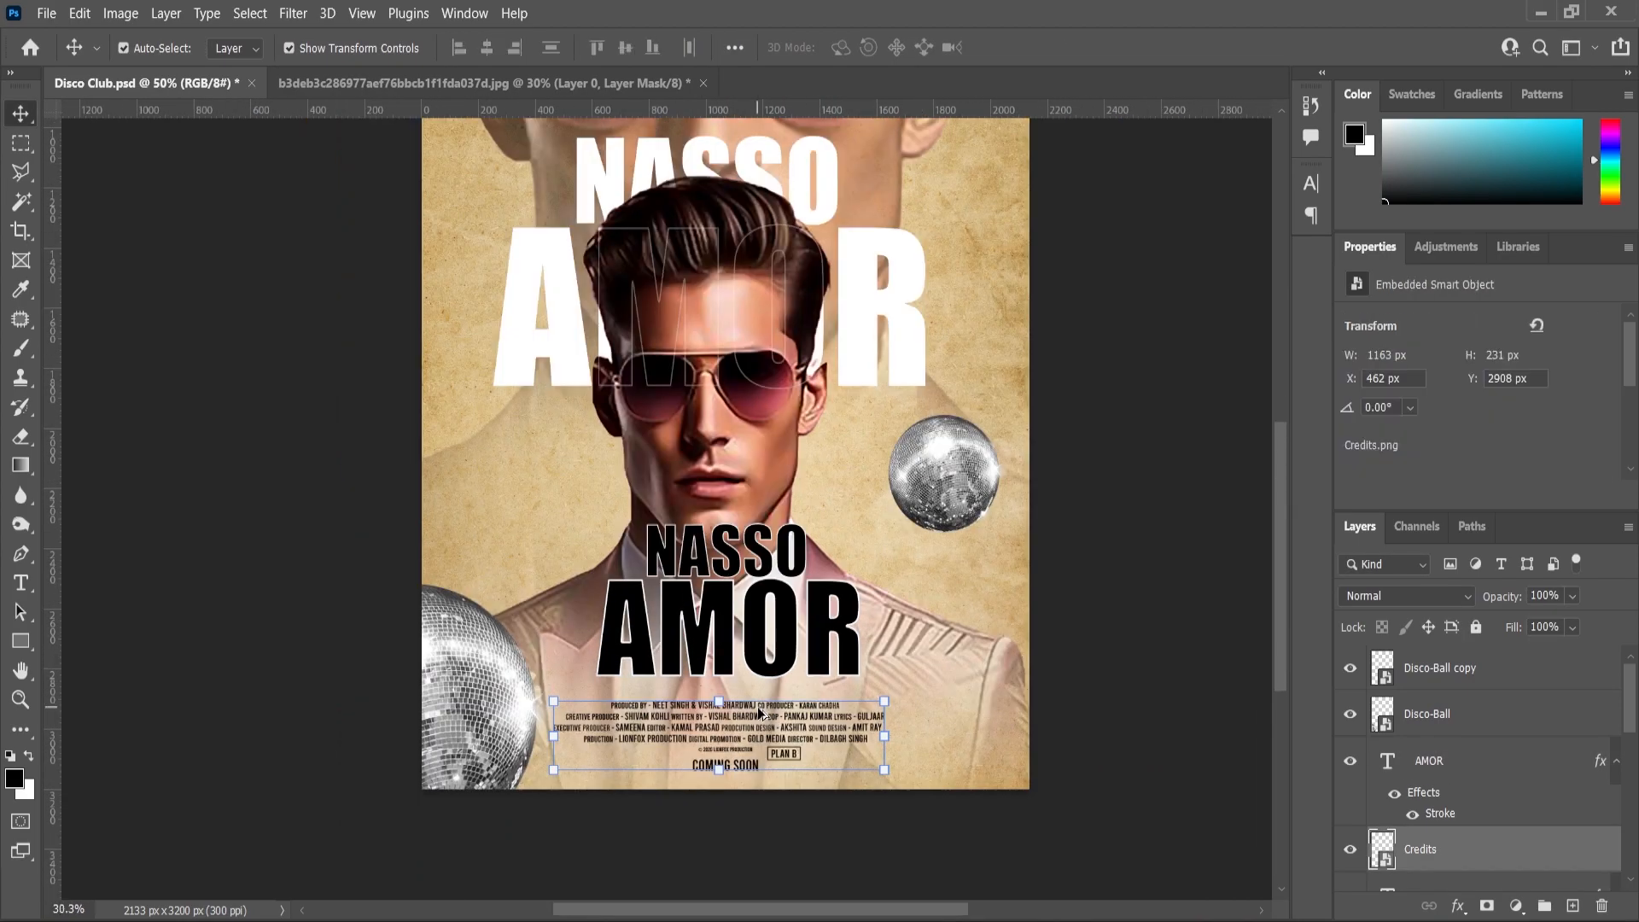
{"action": "left_click", "coordinate": [904, 700]}
{"action": "scroll", "coordinate": [824, 536], "scroll_direction": "up", "scroll_amount": 1}
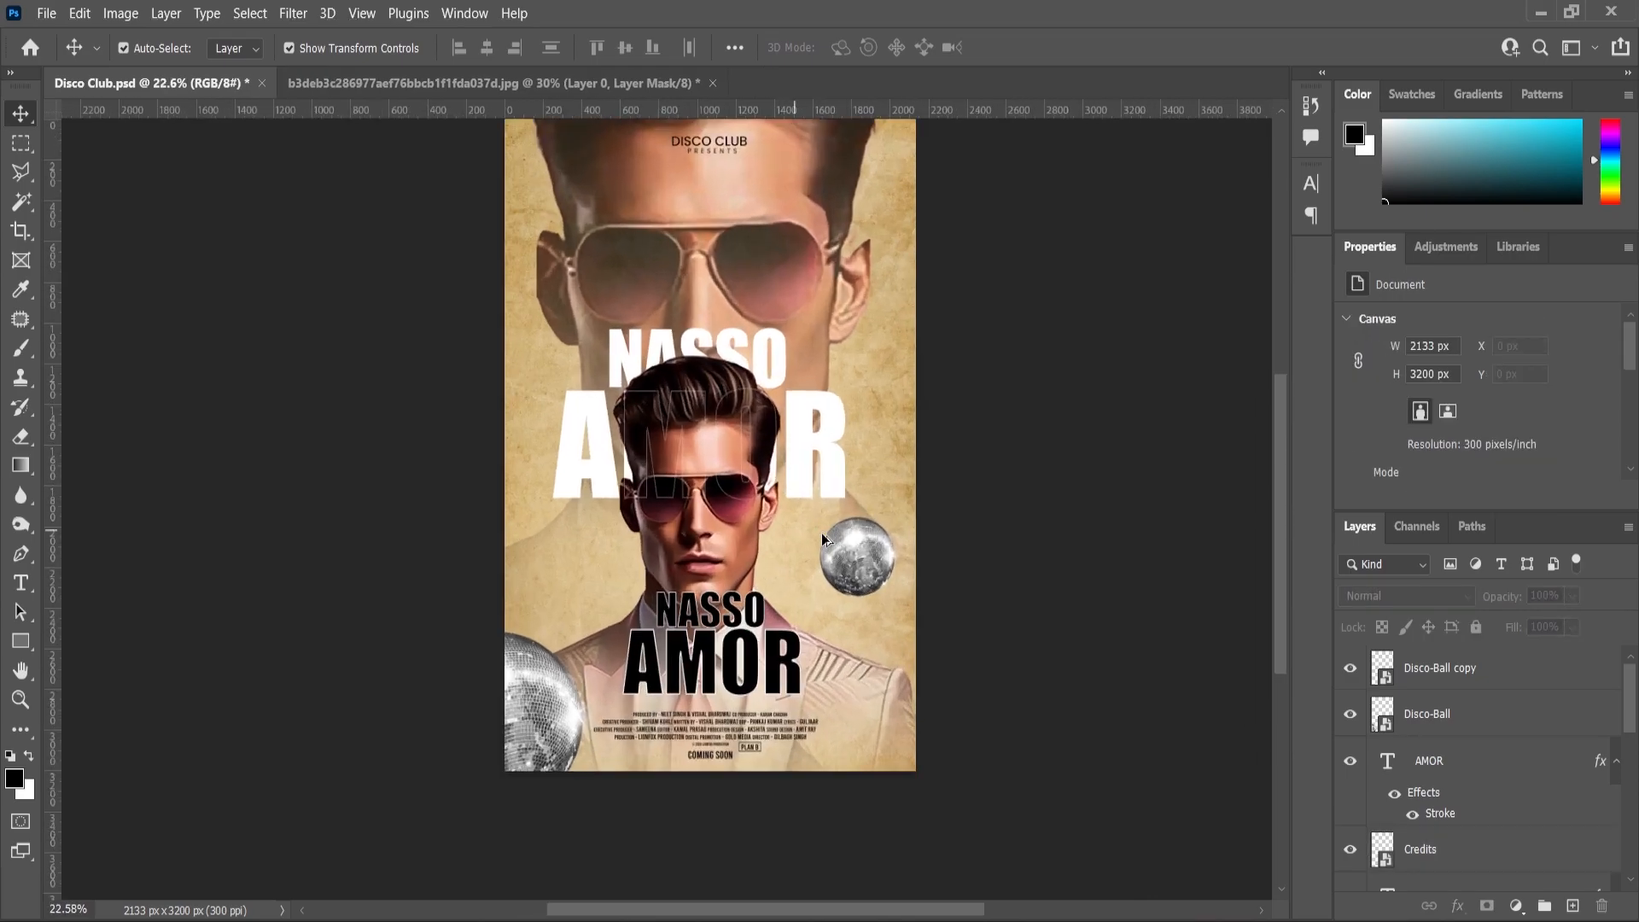
Add a Color Balance adjustment layer above the disco balls with midtones at -17 cyan-red, -13 magenta-green and +2 yellow-blue.
{"action": "left_click", "coordinate": [22, 709]}
{"action": "scroll", "coordinate": [643, 512], "scroll_direction": "down", "scroll_amount": 1}
{"action": "left_click", "coordinate": [1437, 678]}
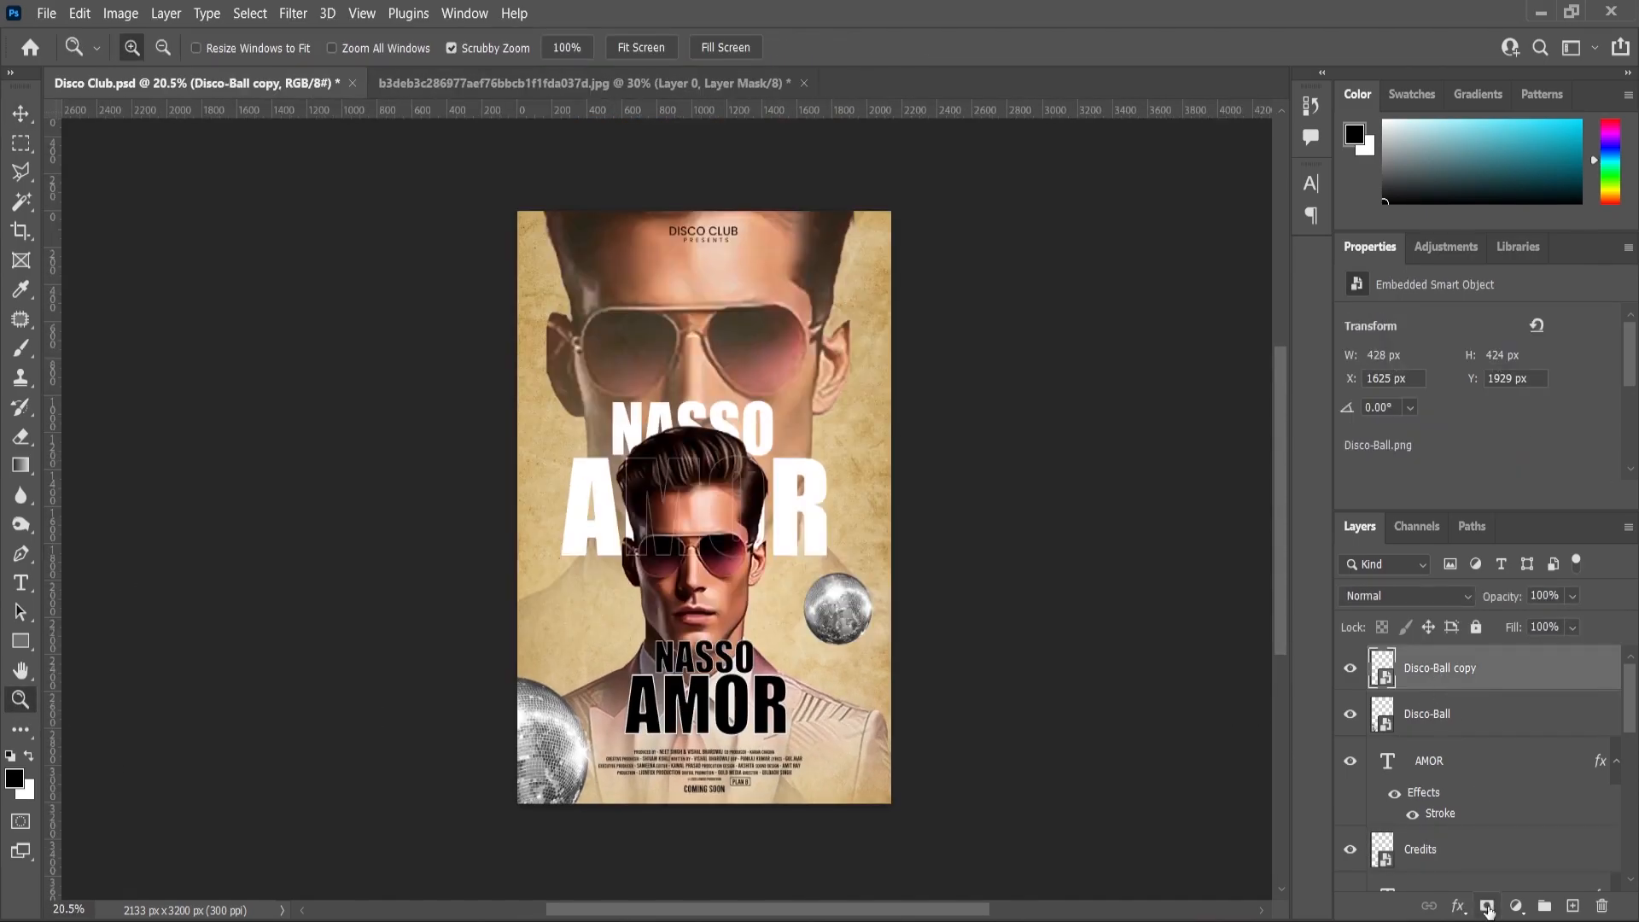
{"action": "left_click", "coordinate": [1516, 906]}
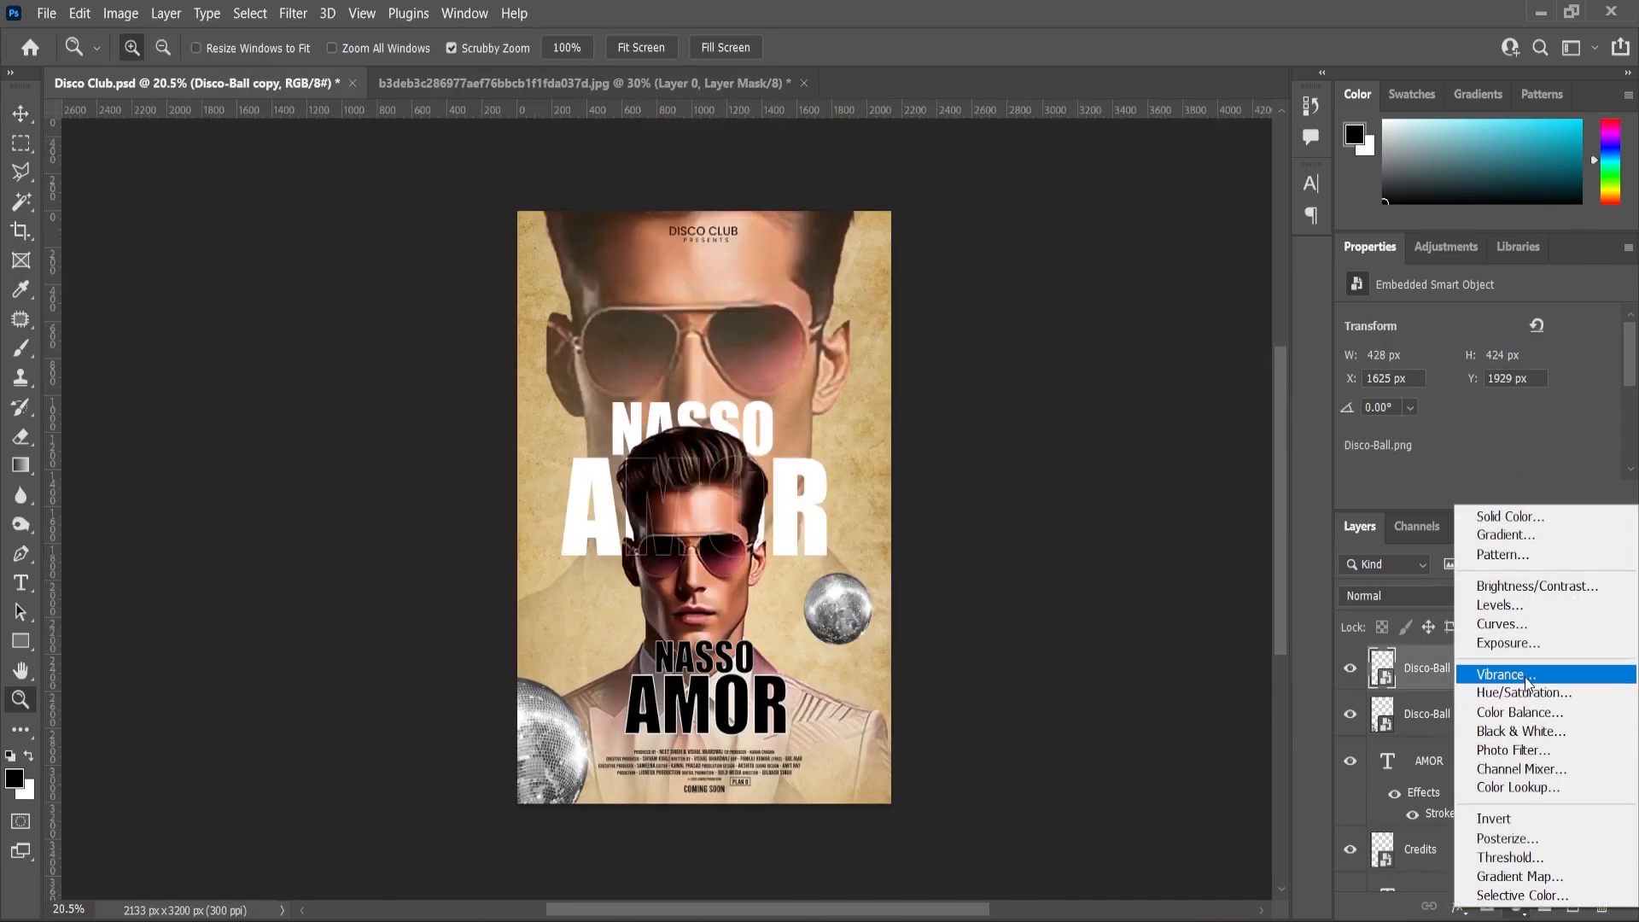
{"action": "left_click", "coordinate": [1519, 712]}
{"action": "left_click_drag", "start_coordinate": [1449, 447], "coordinate": [1448, 415]}
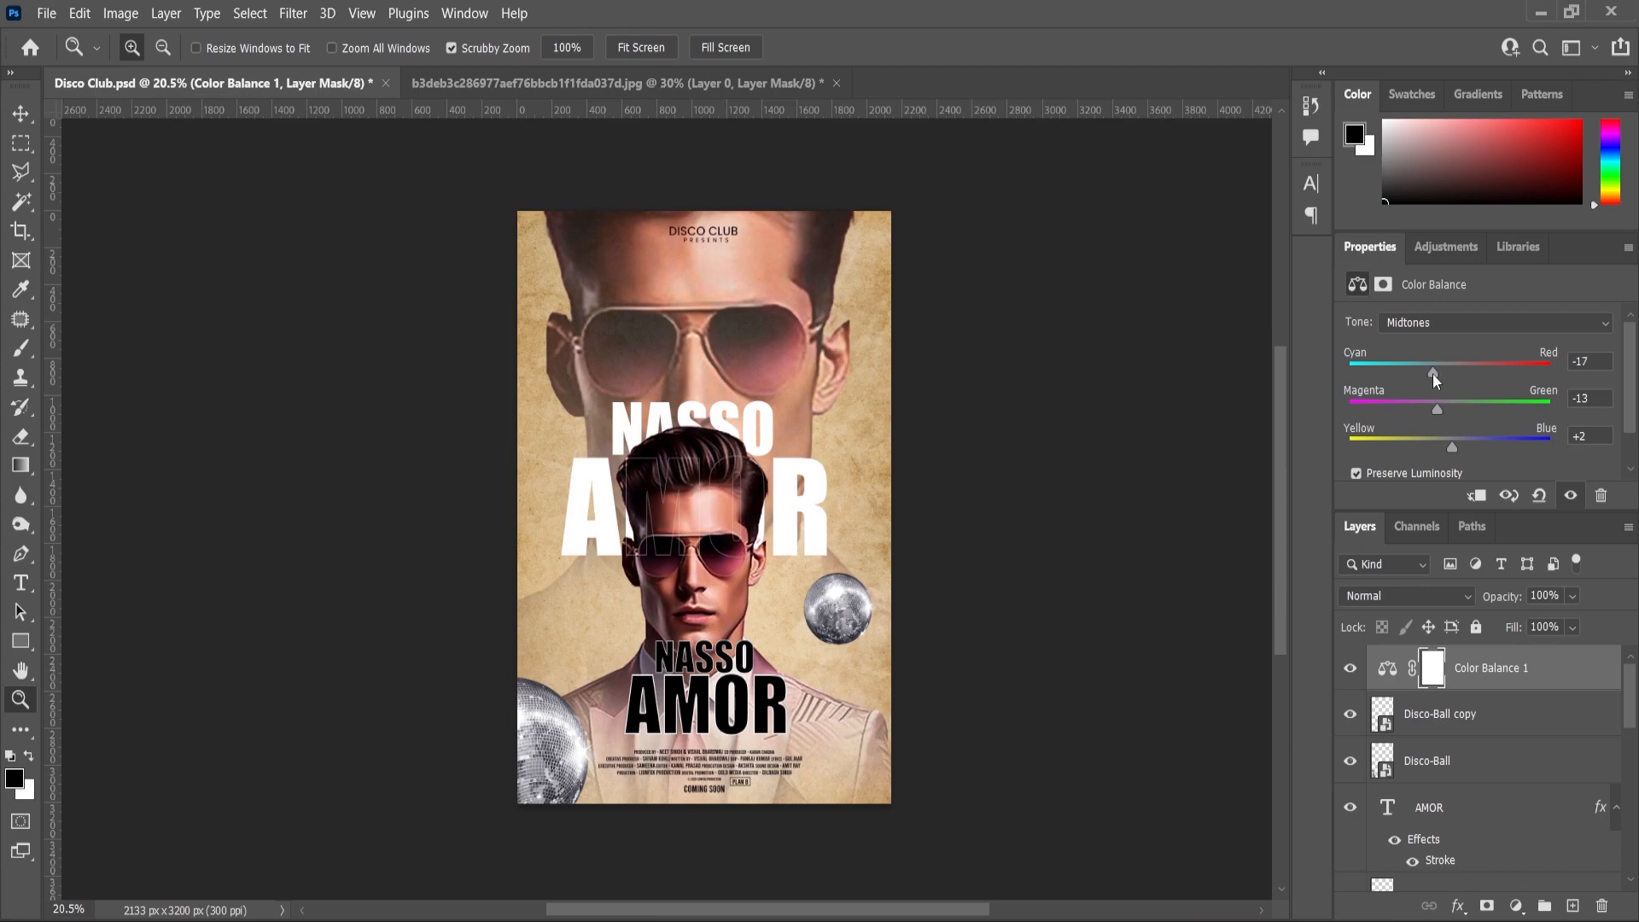
Add a Levels adjustment layer with input levels 8, 0.96 and 237, and compare the poster with and without it.
{"action": "left_click", "coordinate": [1460, 906]}
{"action": "left_click", "coordinate": [1460, 907]}
{"action": "left_click", "coordinate": [1516, 906]}
{"action": "left_click", "coordinate": [1511, 608]}
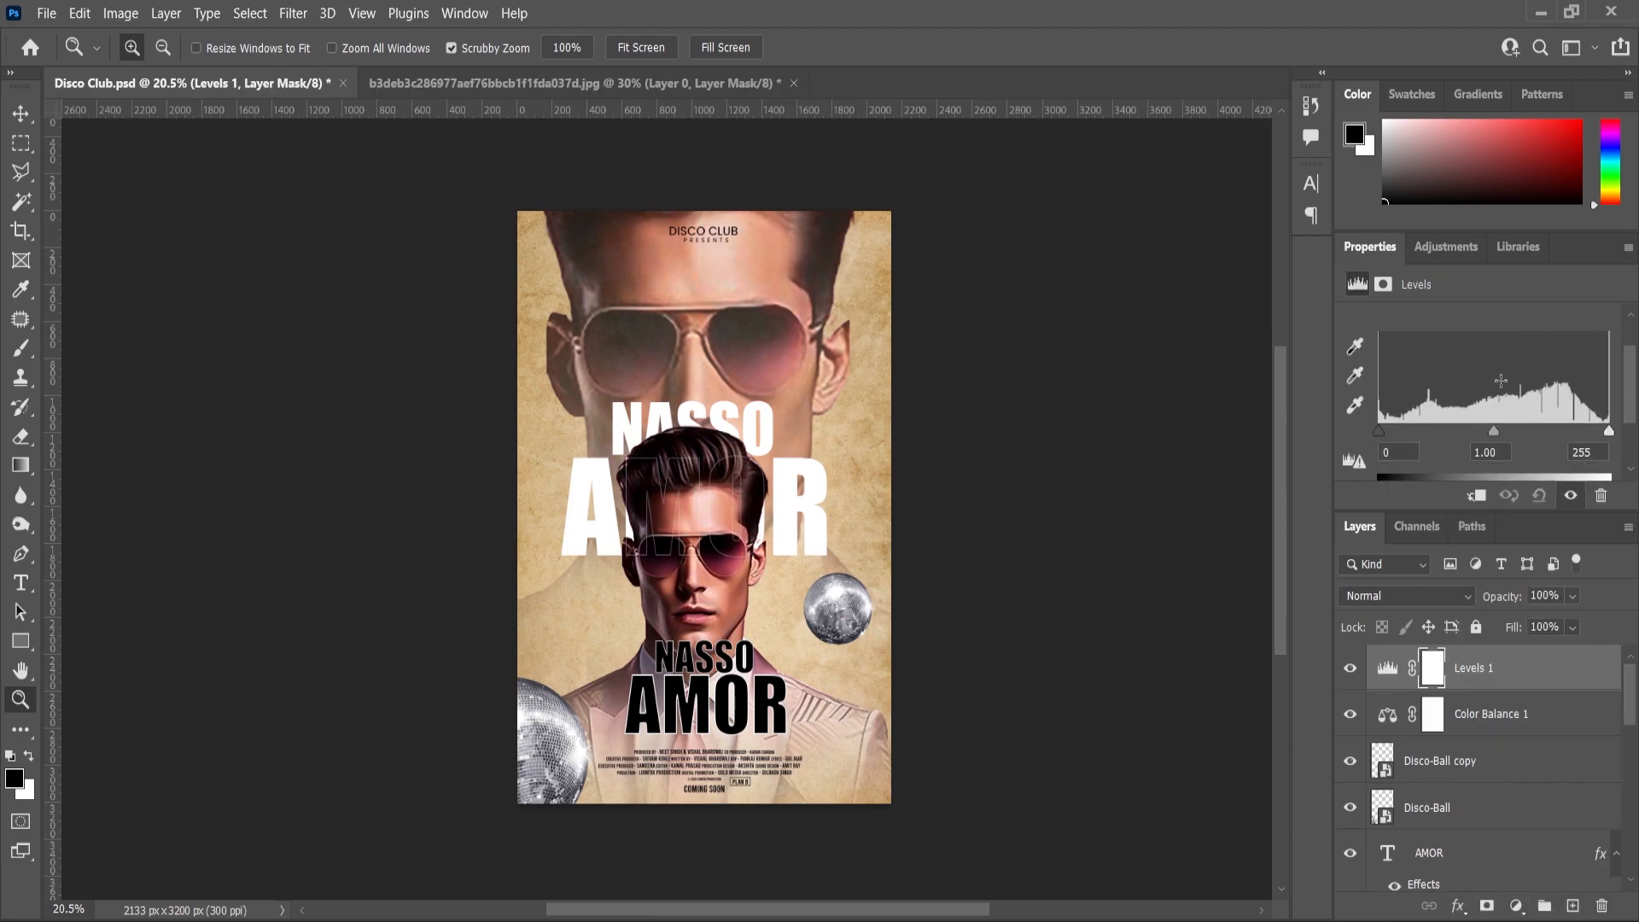
{"action": "left_click_drag", "start_coordinate": [1494, 413], "coordinate": [1498, 413]}
{"action": "left_click_drag", "start_coordinate": [1379, 413], "coordinate": [1384, 413]}
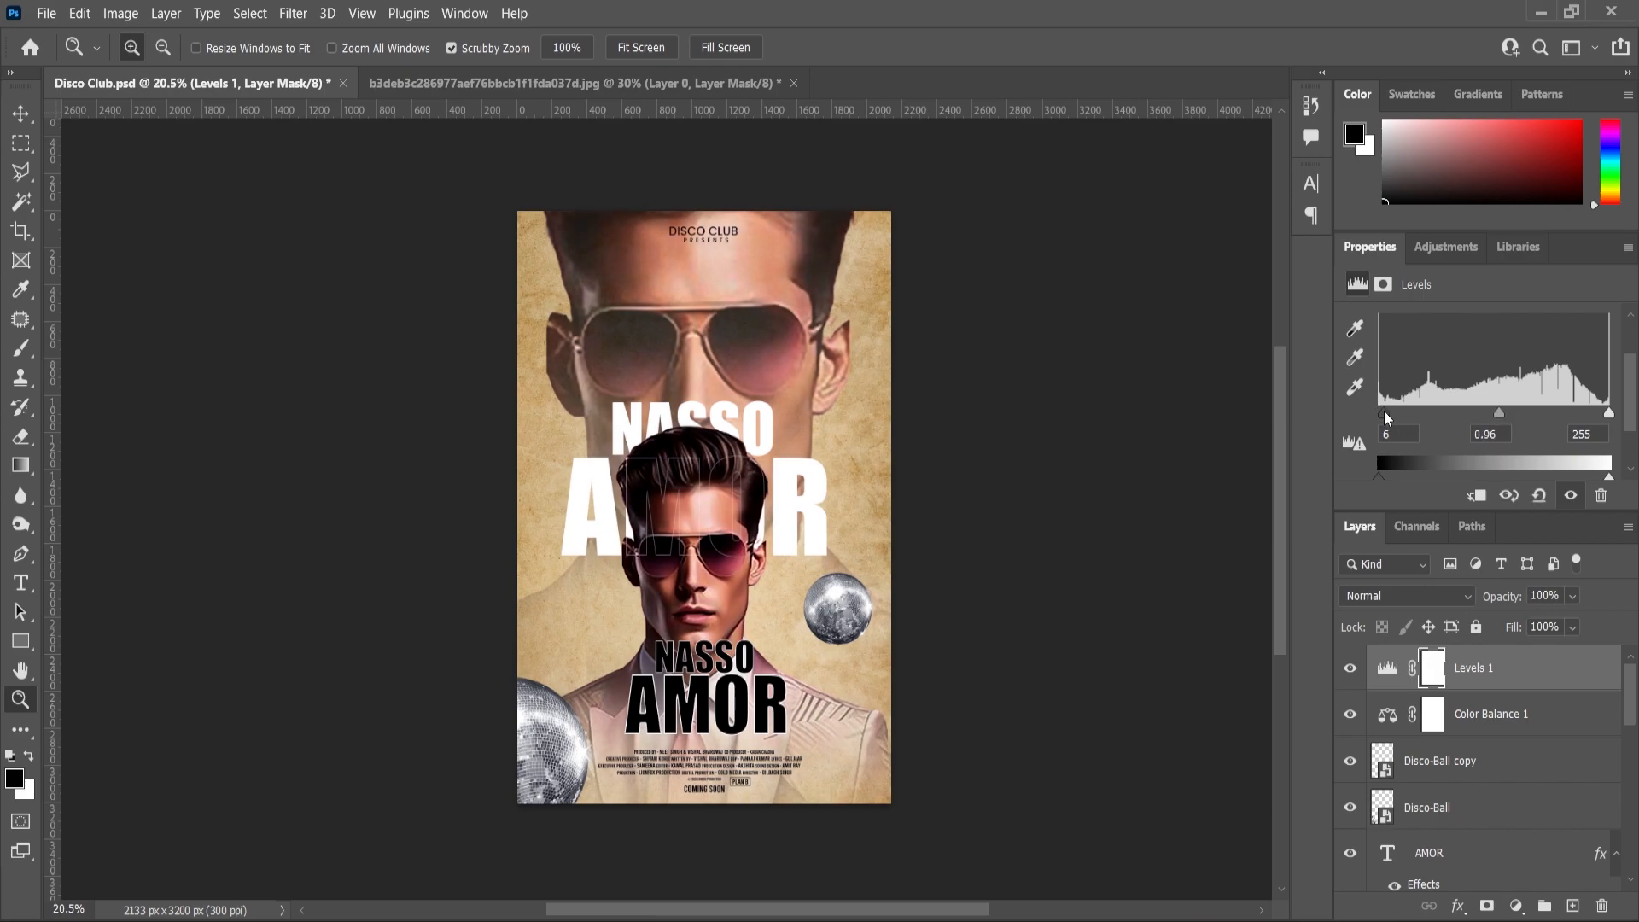
{"action": "left_click_drag", "start_coordinate": [1608, 415], "coordinate": [1600, 415]}
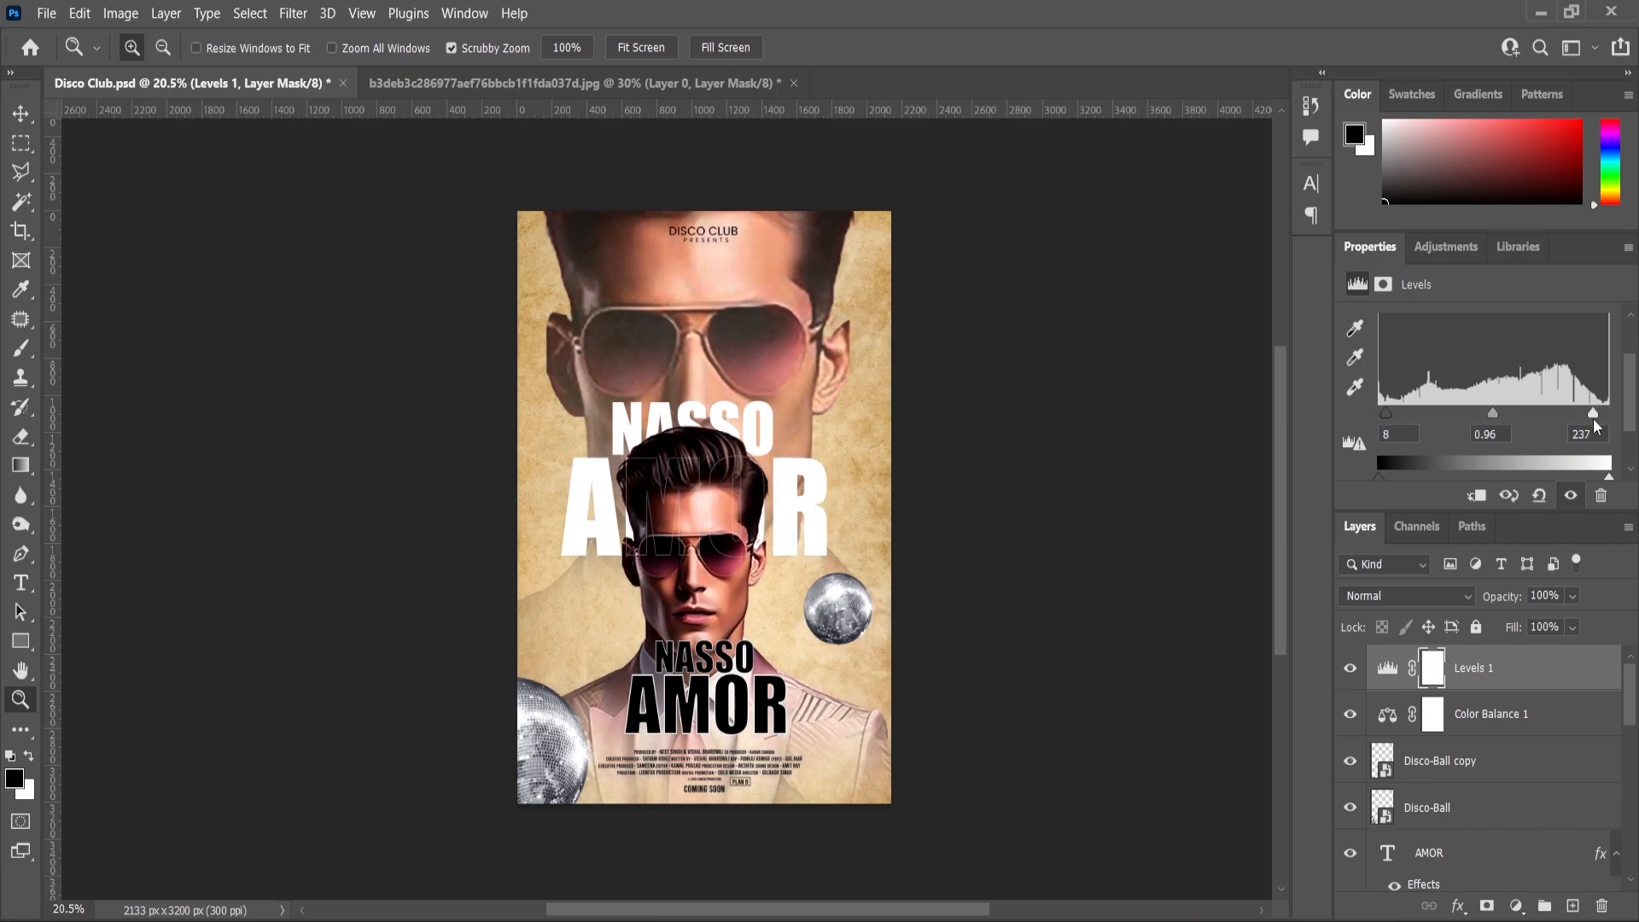
{"action": "left_click", "coordinate": [1352, 670]}
{"action": "left_click", "coordinate": [1353, 671]}
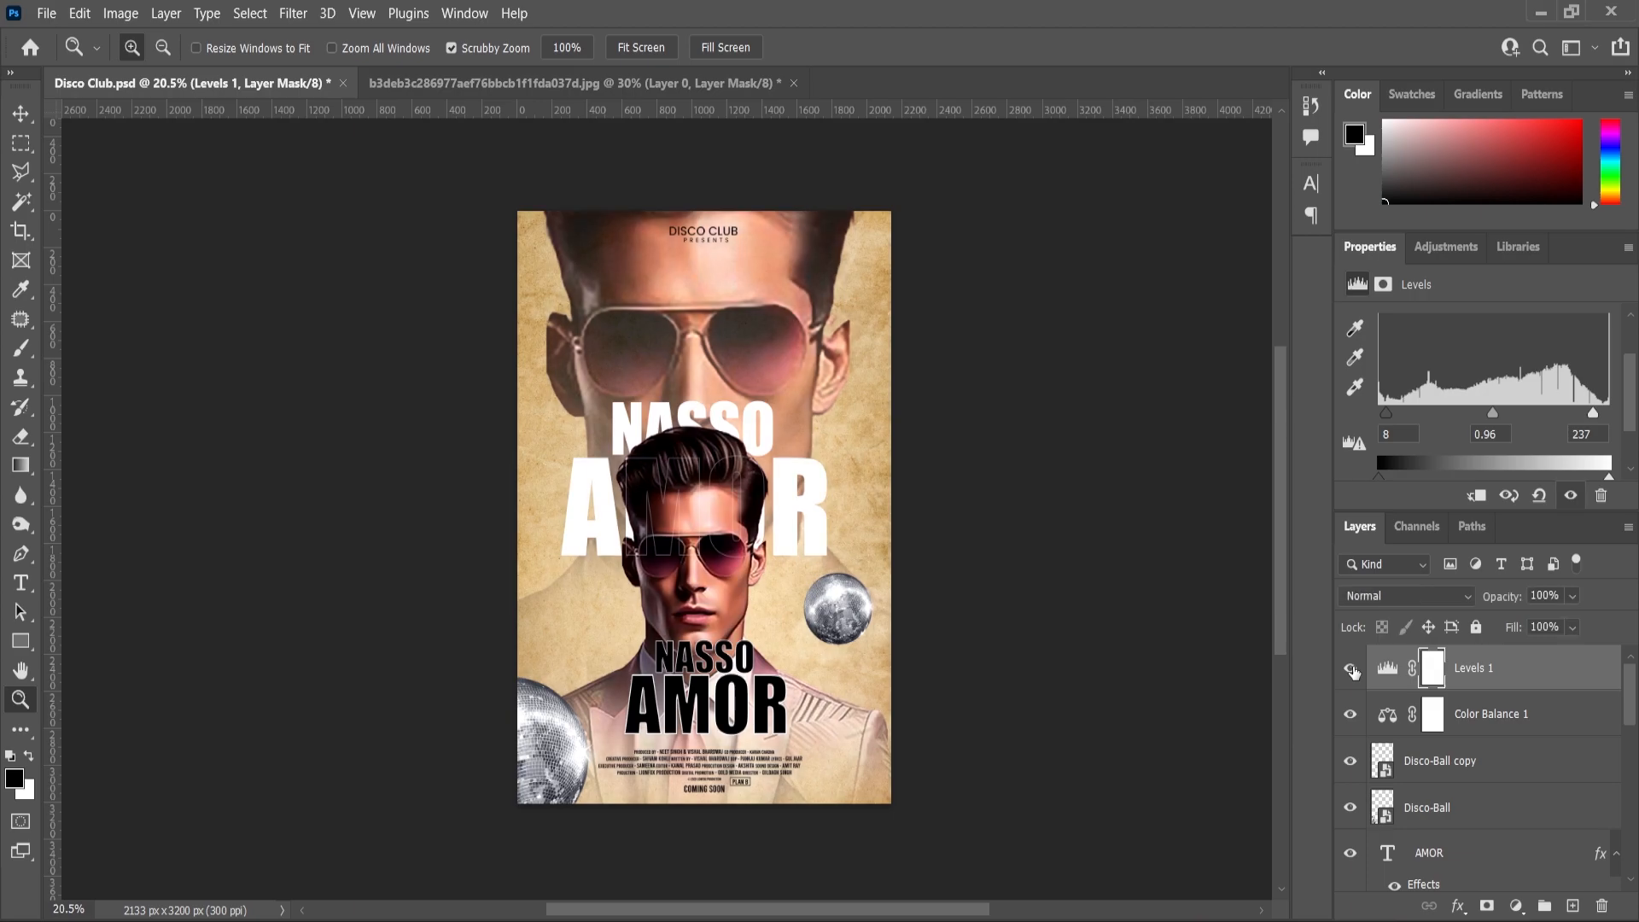
Group the Levels and Color Balance layers and name the group Adjustments.
{"action": "left_click", "coordinate": [1513, 731], "text": "shift"}
{"action": "key", "text": "ctrl+g"}
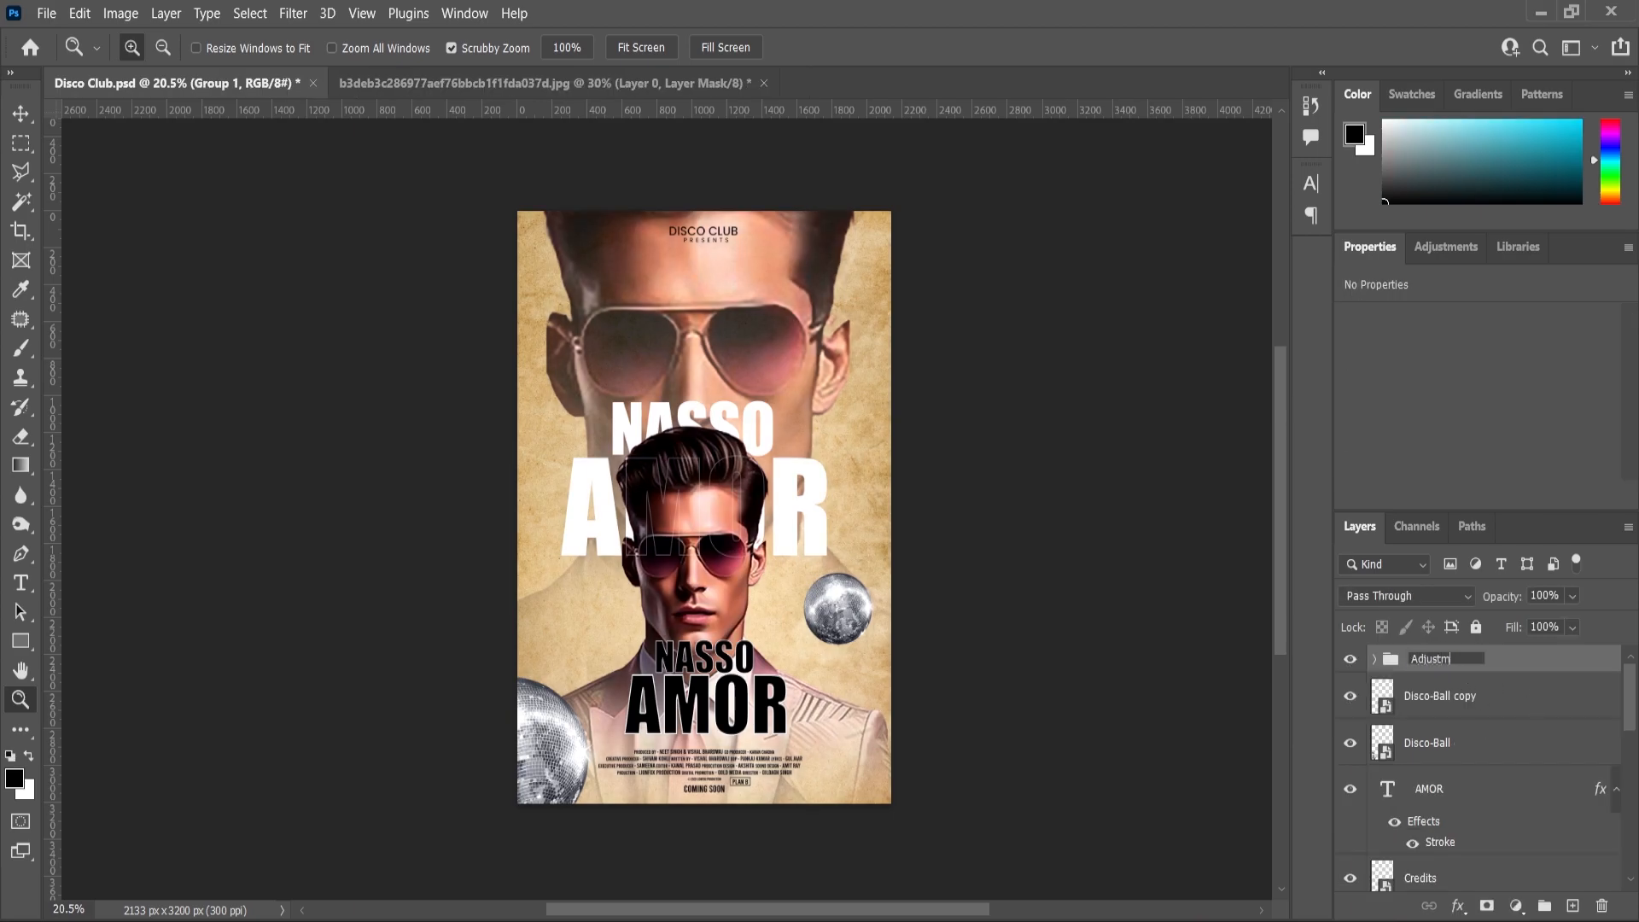
{"action": "key", "text": "Return"}
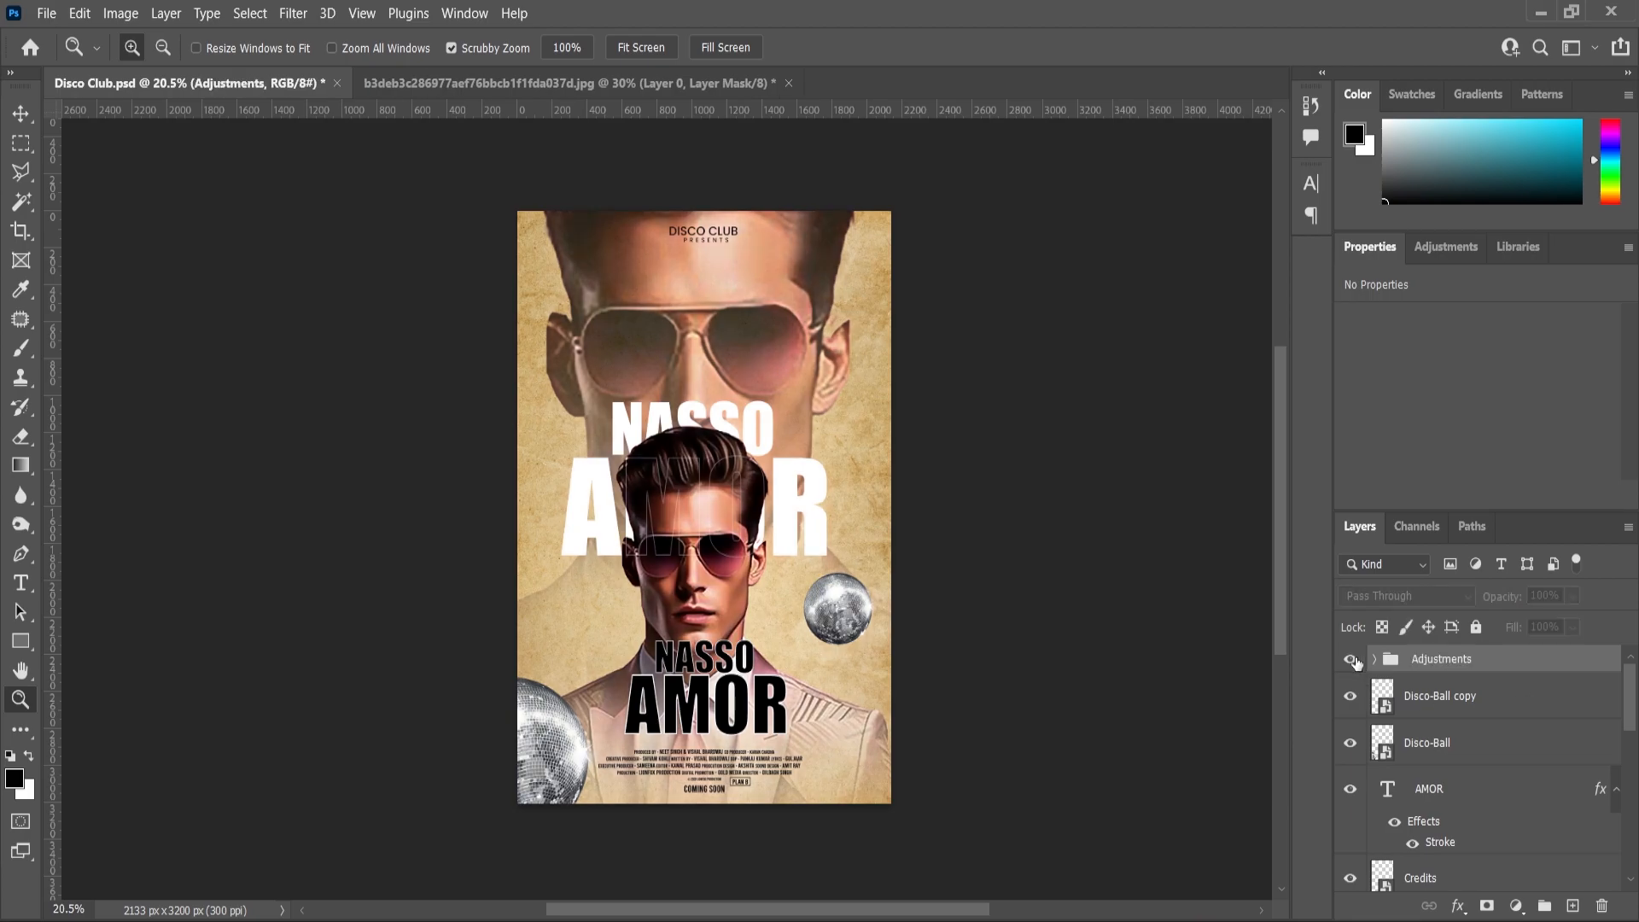
Review the whole poster and save the document.
{"action": "left_click", "coordinate": [654, 49]}
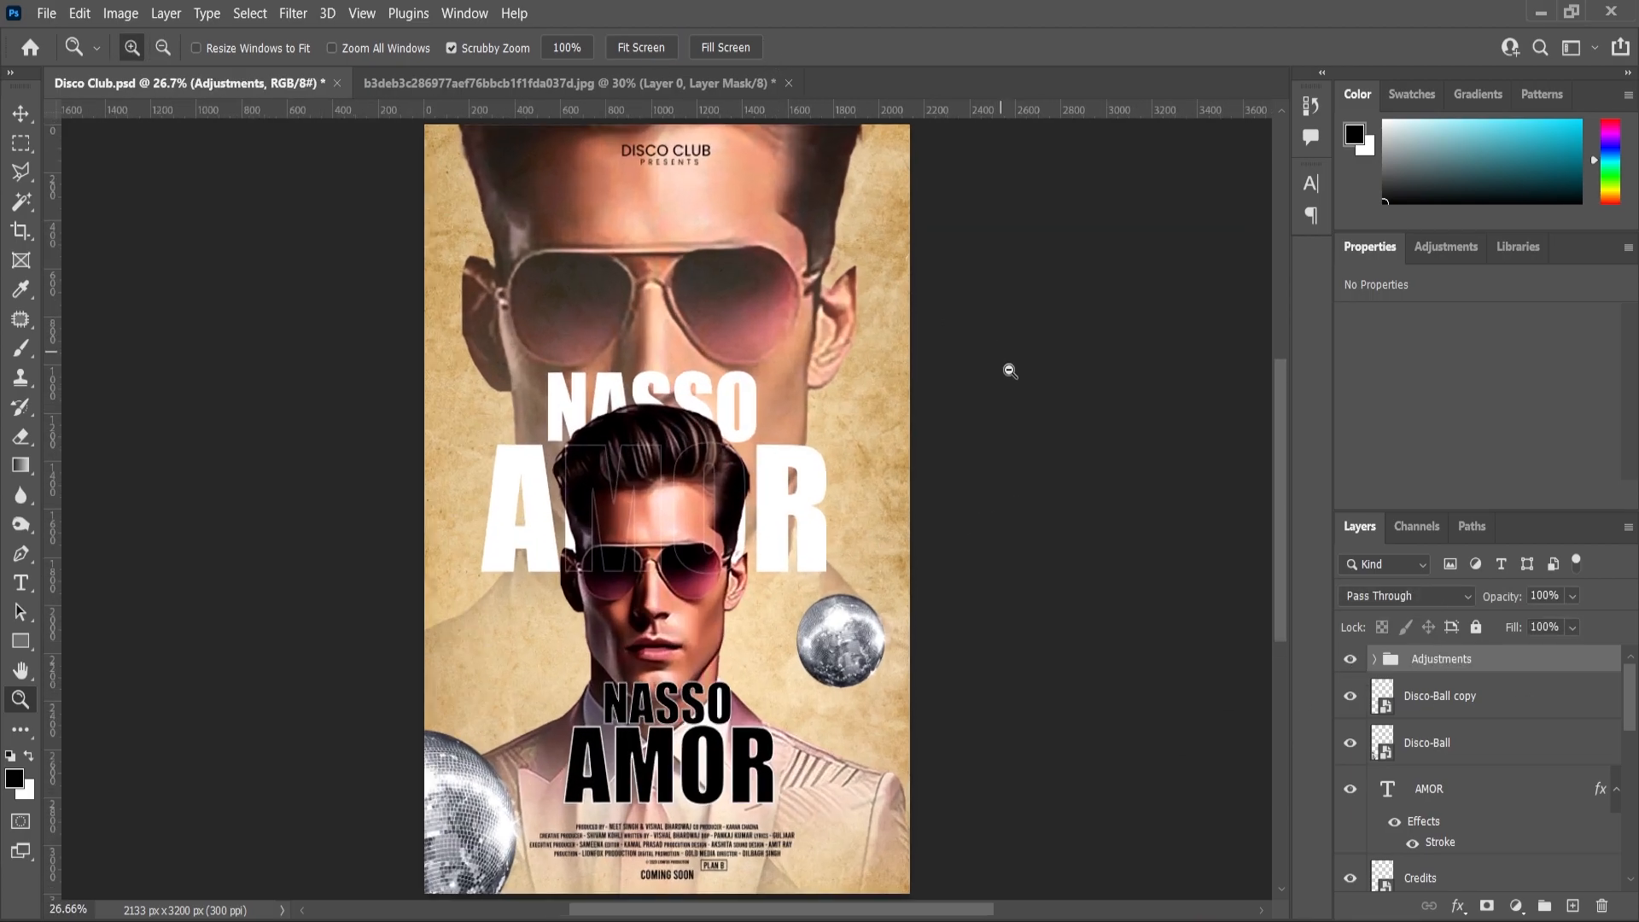
{"action": "scroll", "coordinate": [1010, 453], "scroll_direction": "down", "scroll_amount": 2}
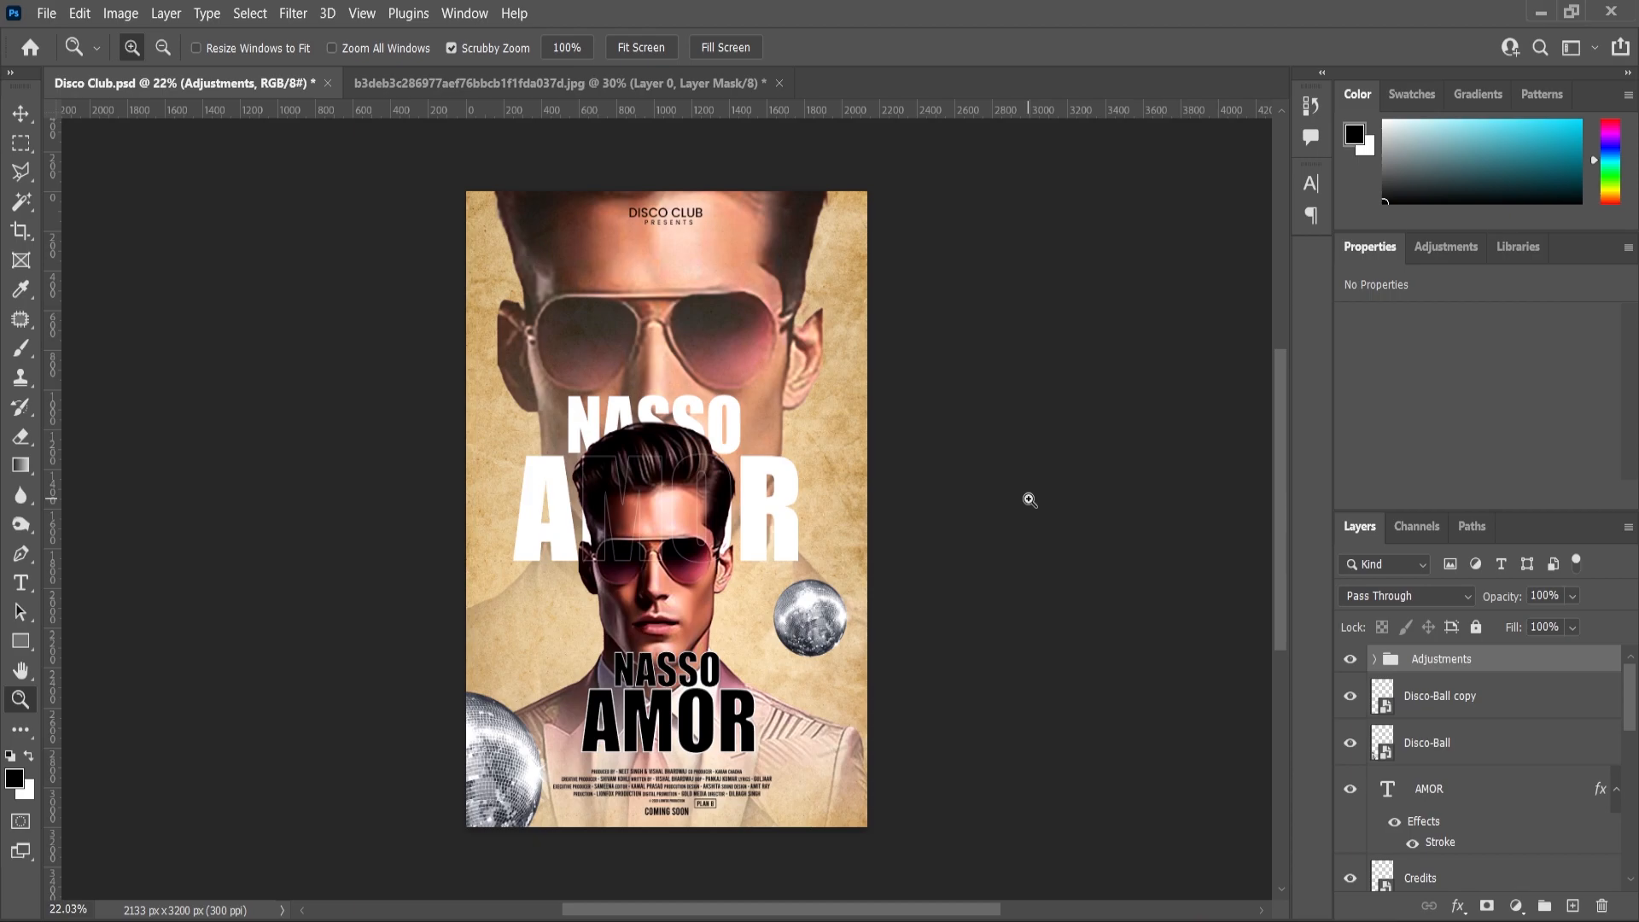
{"action": "key", "text": "ctrl+s"}
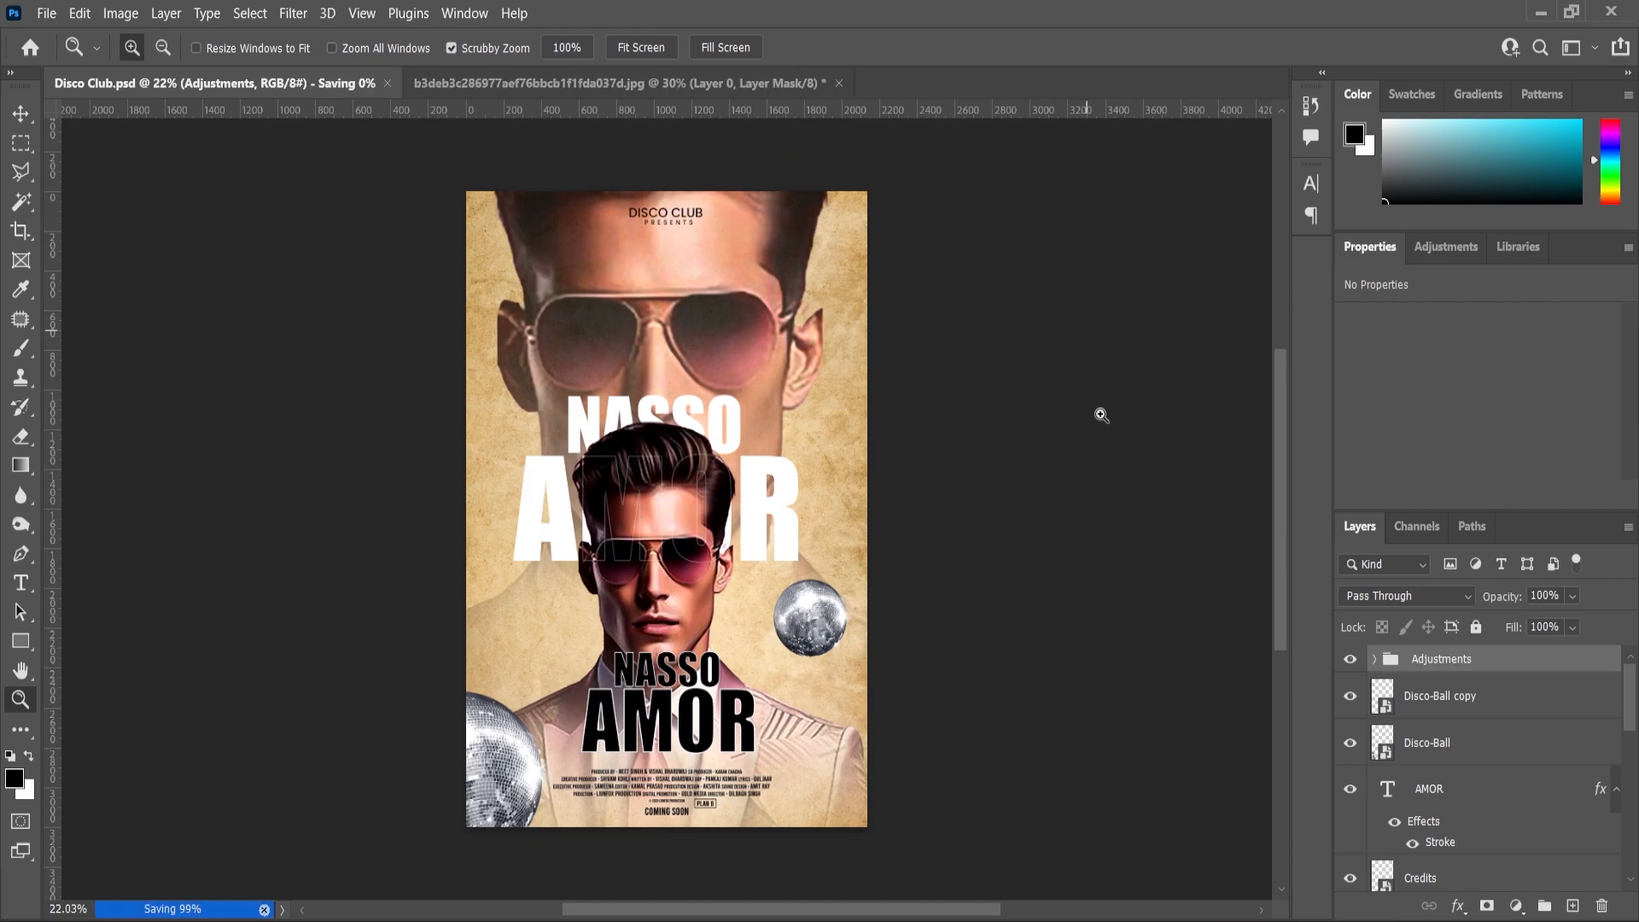